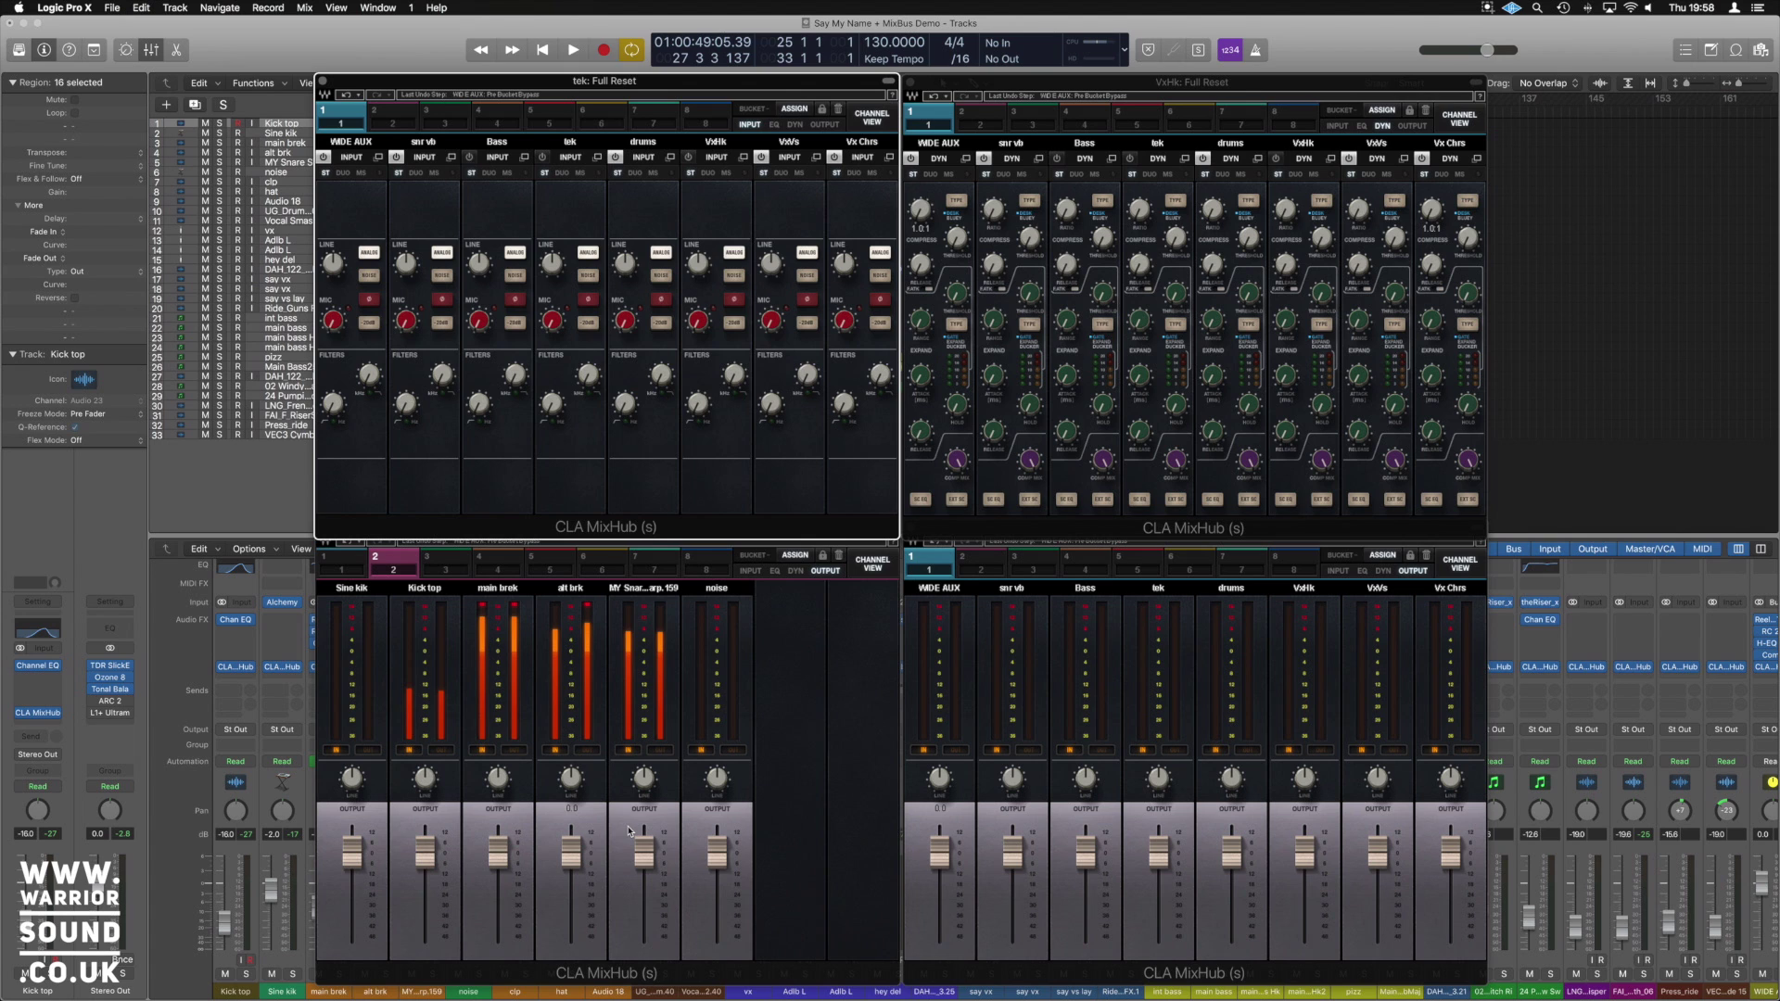
Play the mix briefly and show the EQ controls for all channels in the CLA MixHub bucket view.
key("space")
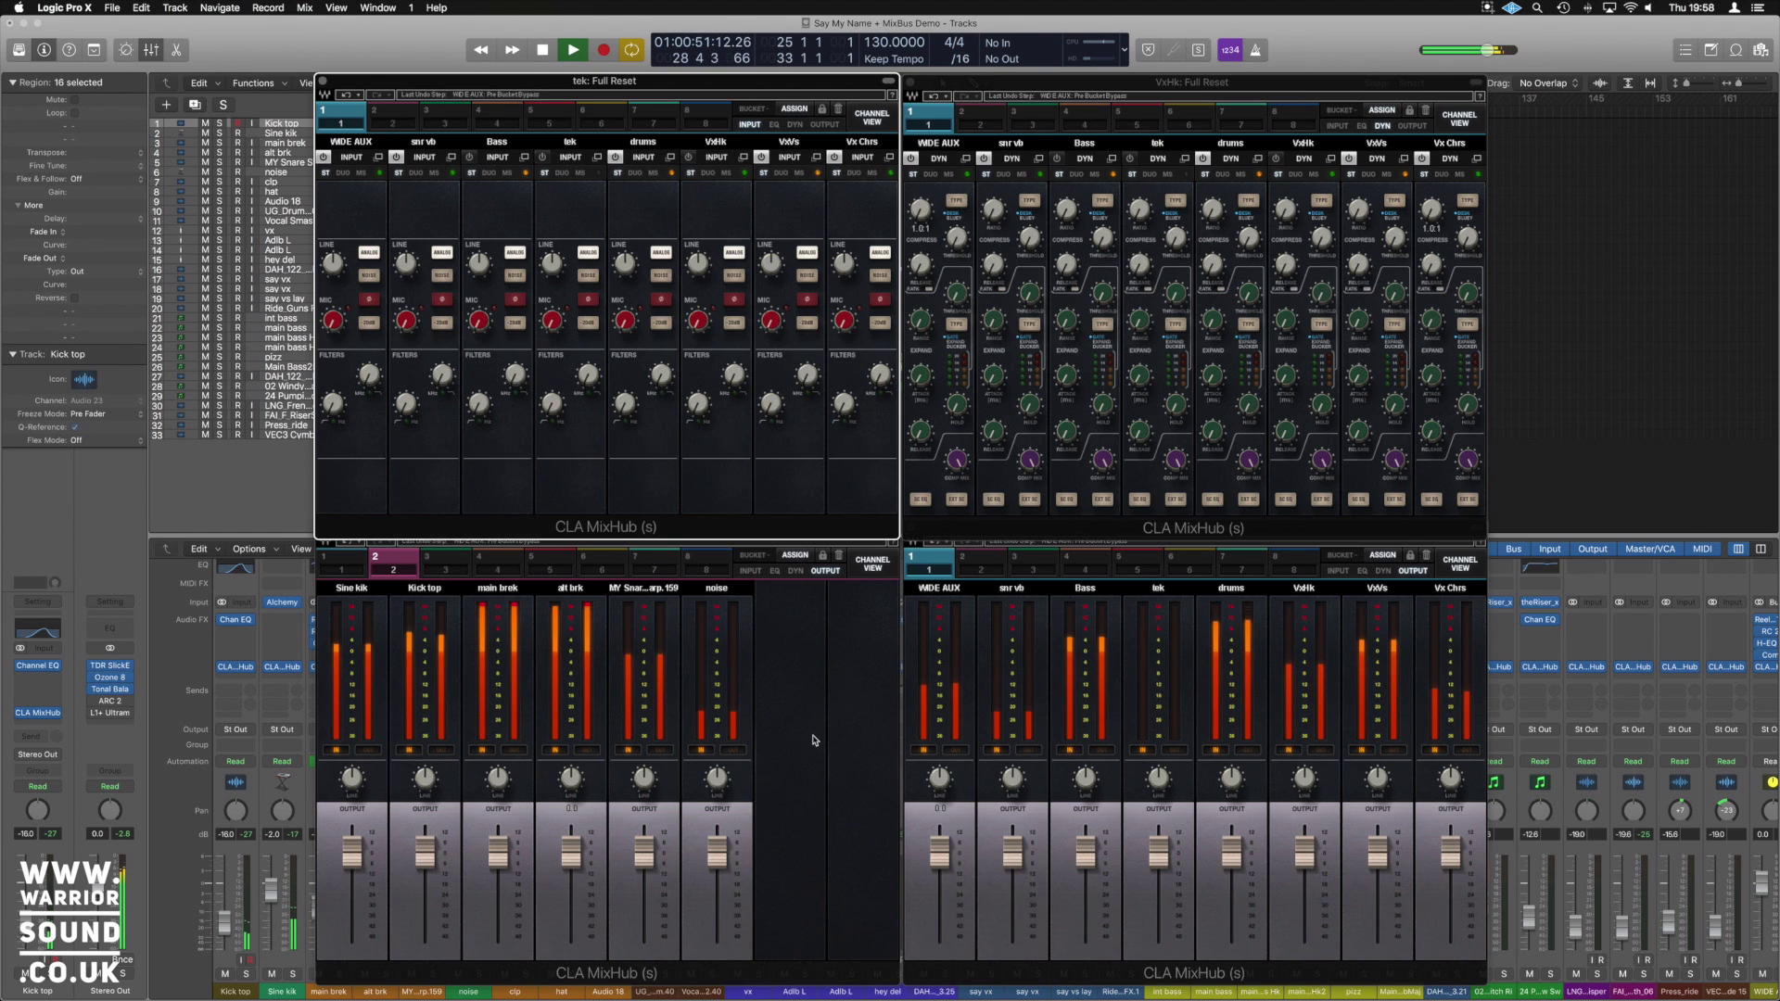
key("space")
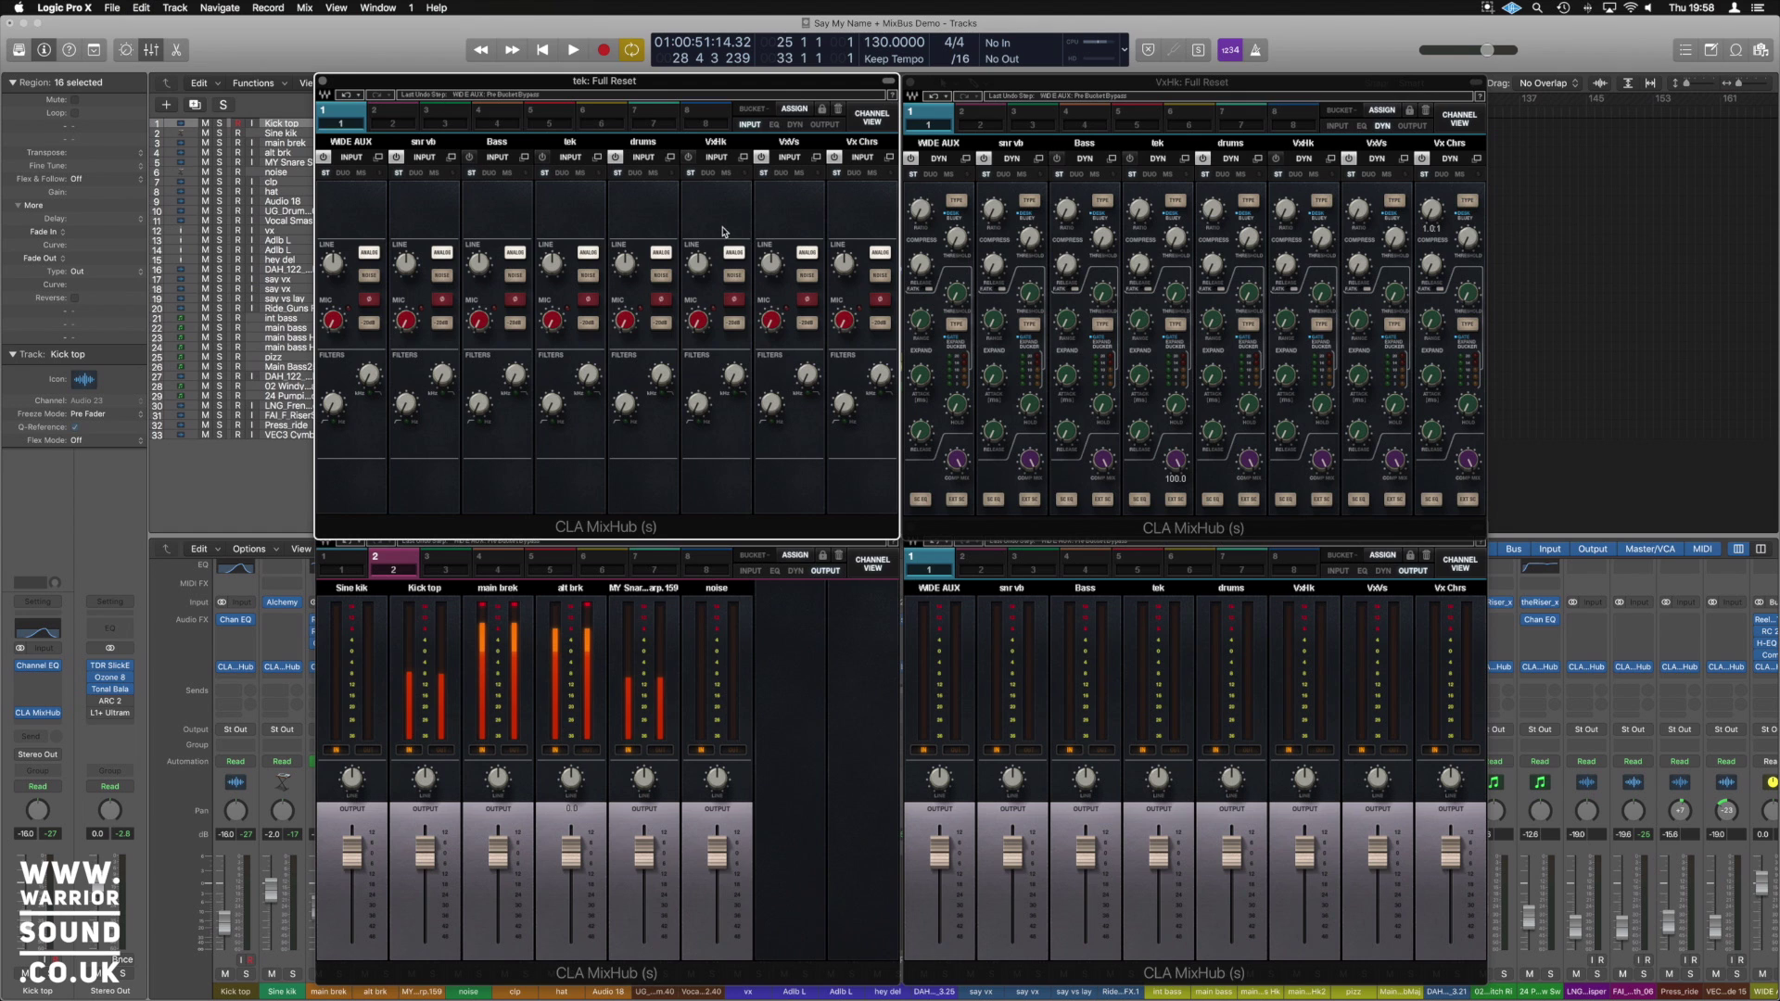
left_click(774, 125)
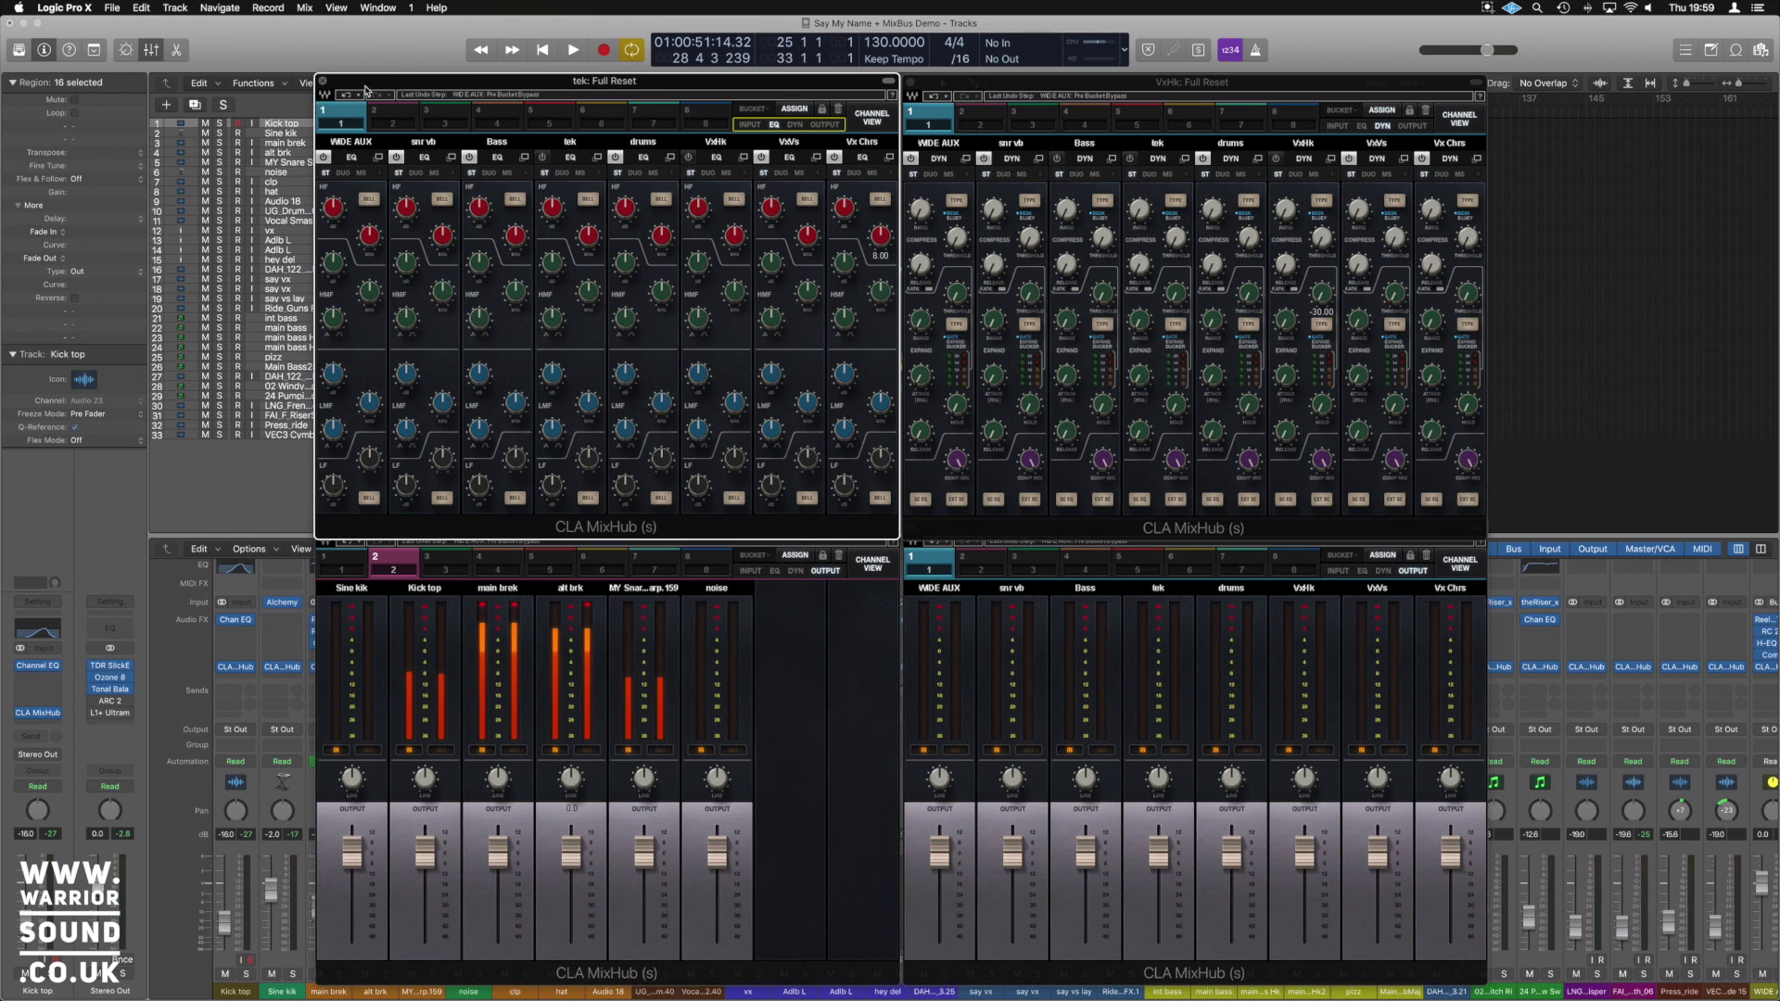
left_click(329, 89)
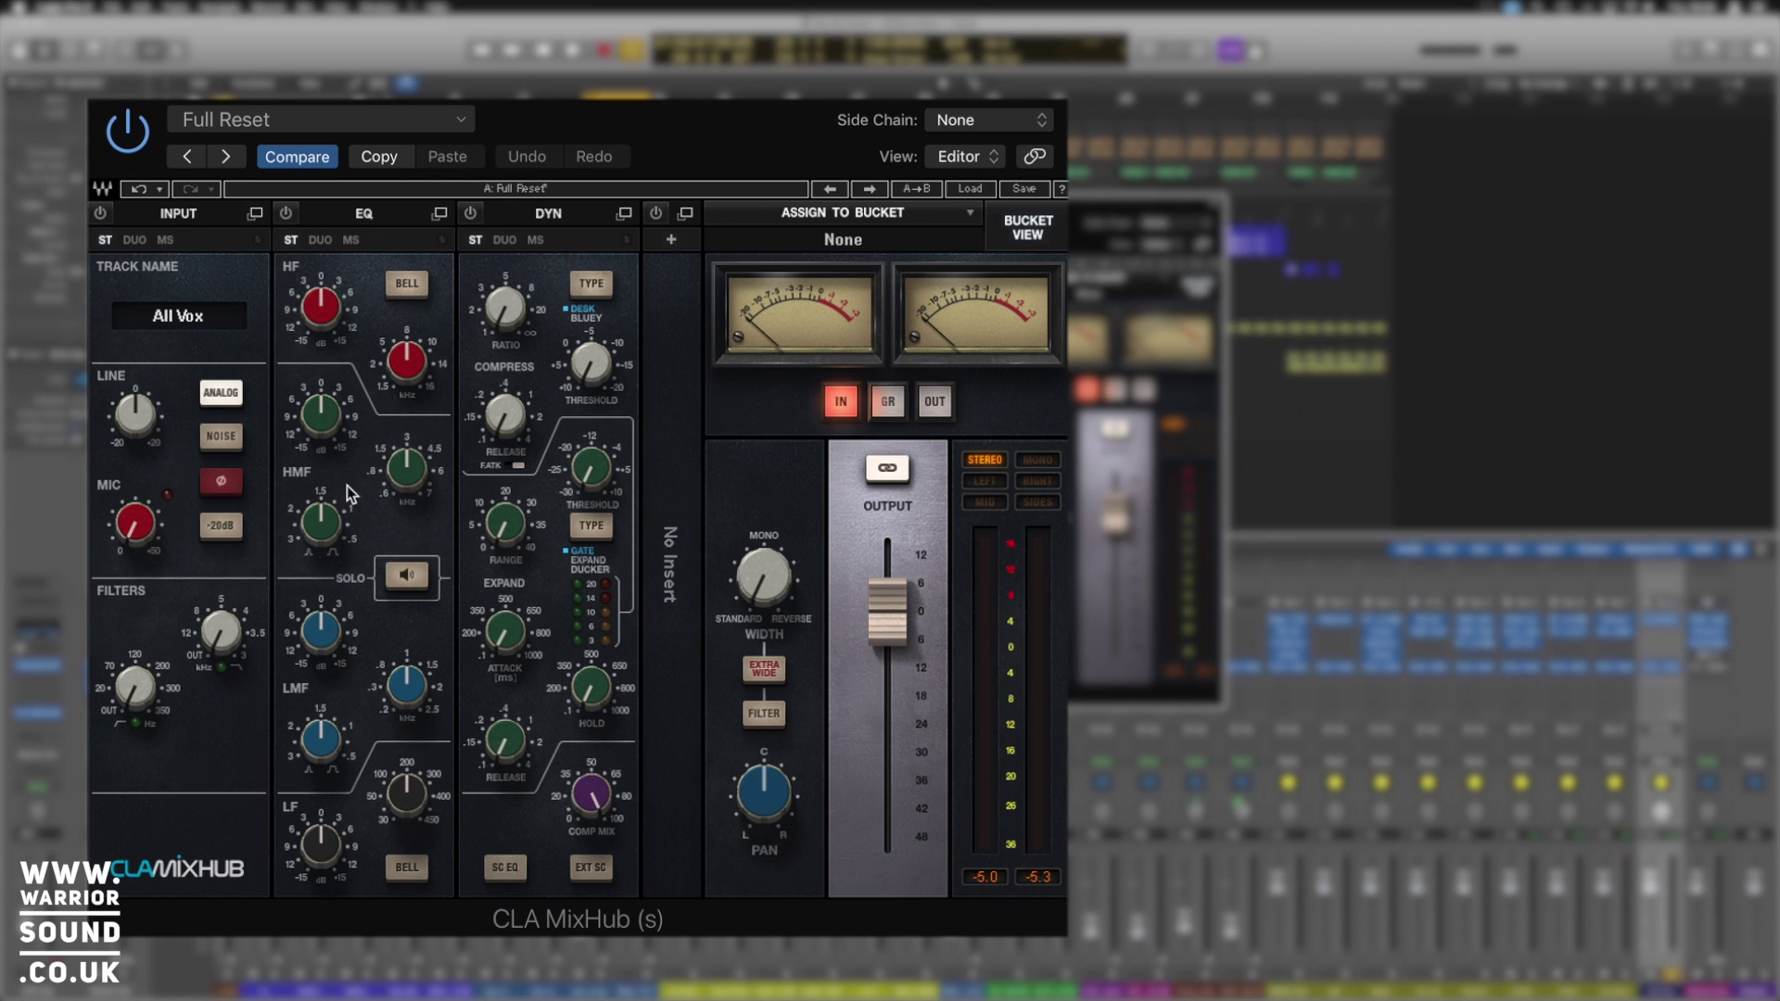
Switch on the input section of the All Vox channel and turn off its analog modelling.
left_click(100, 214)
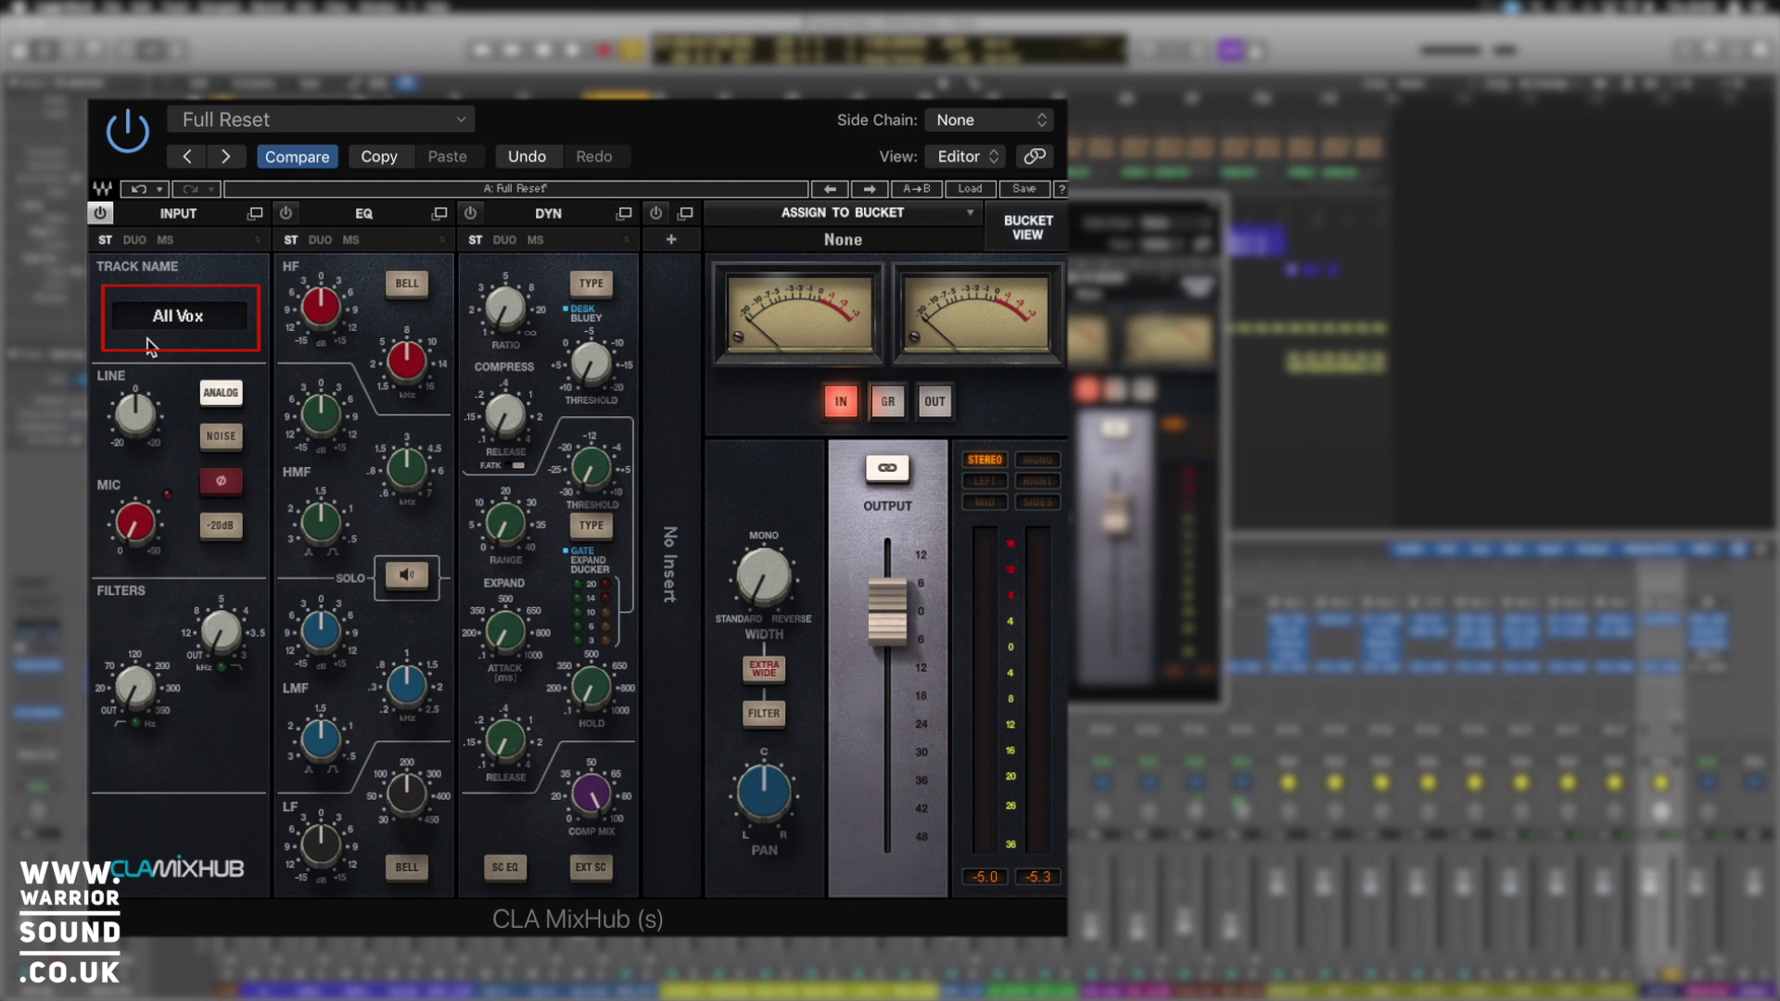
key("space")
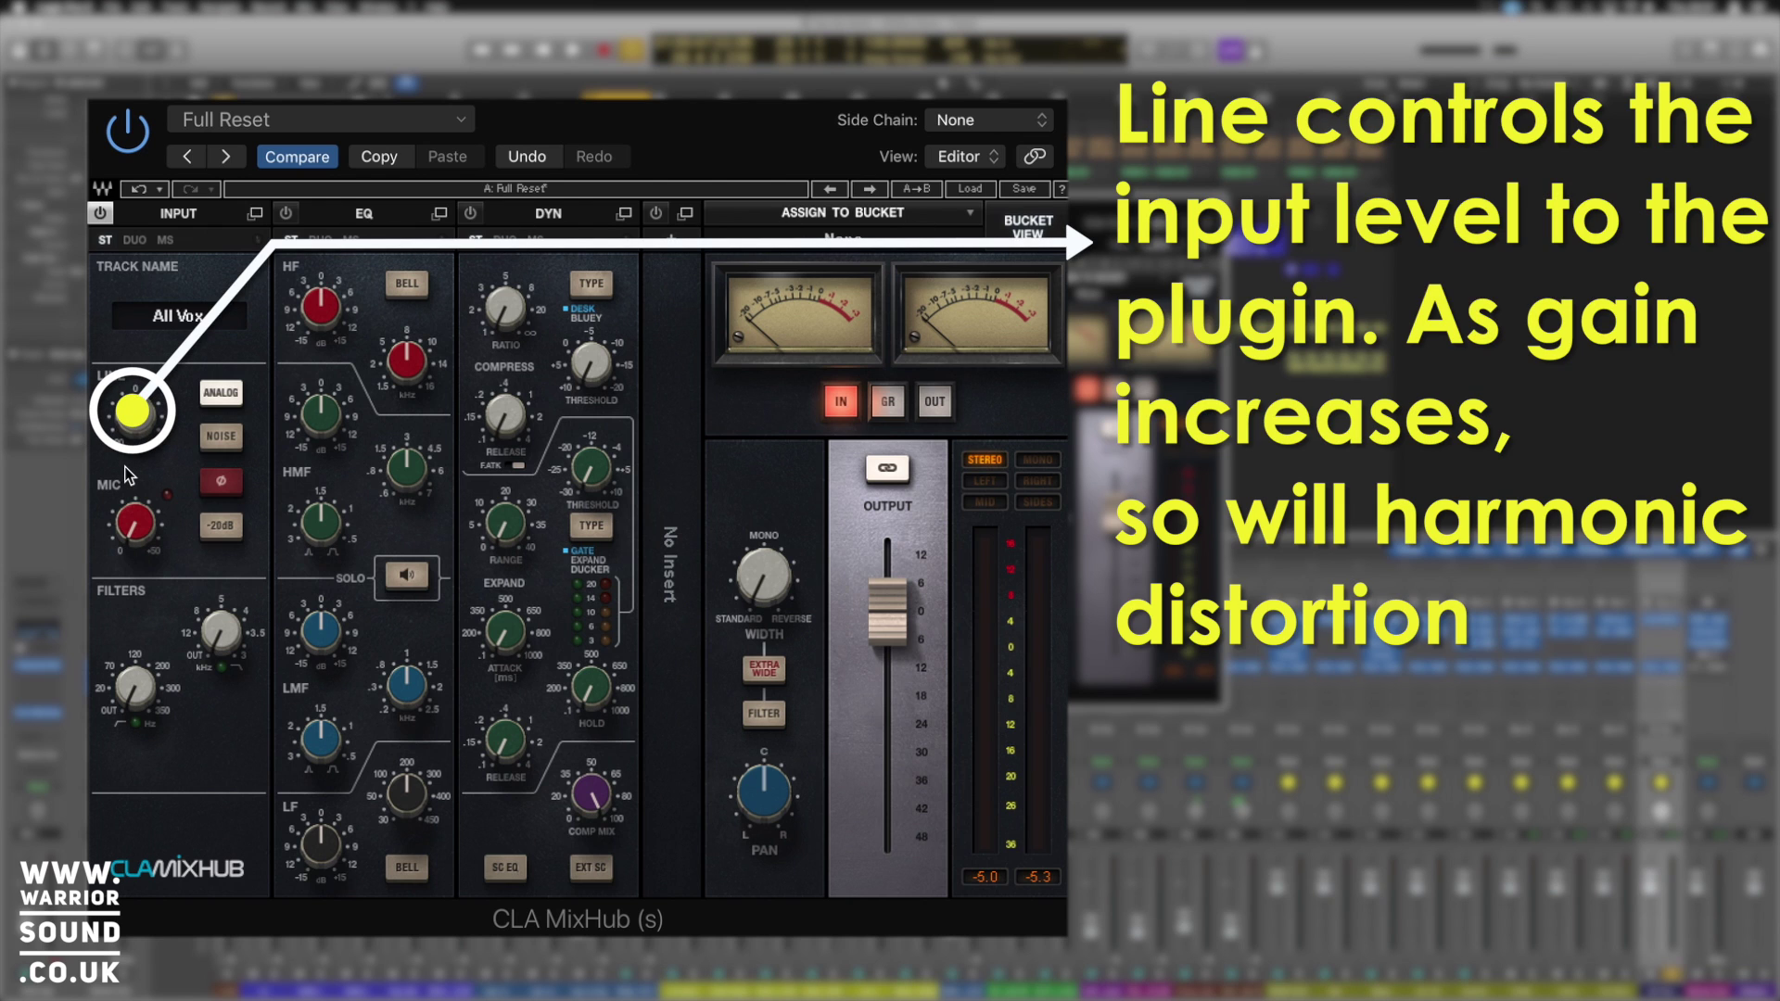
left_click(234, 394)
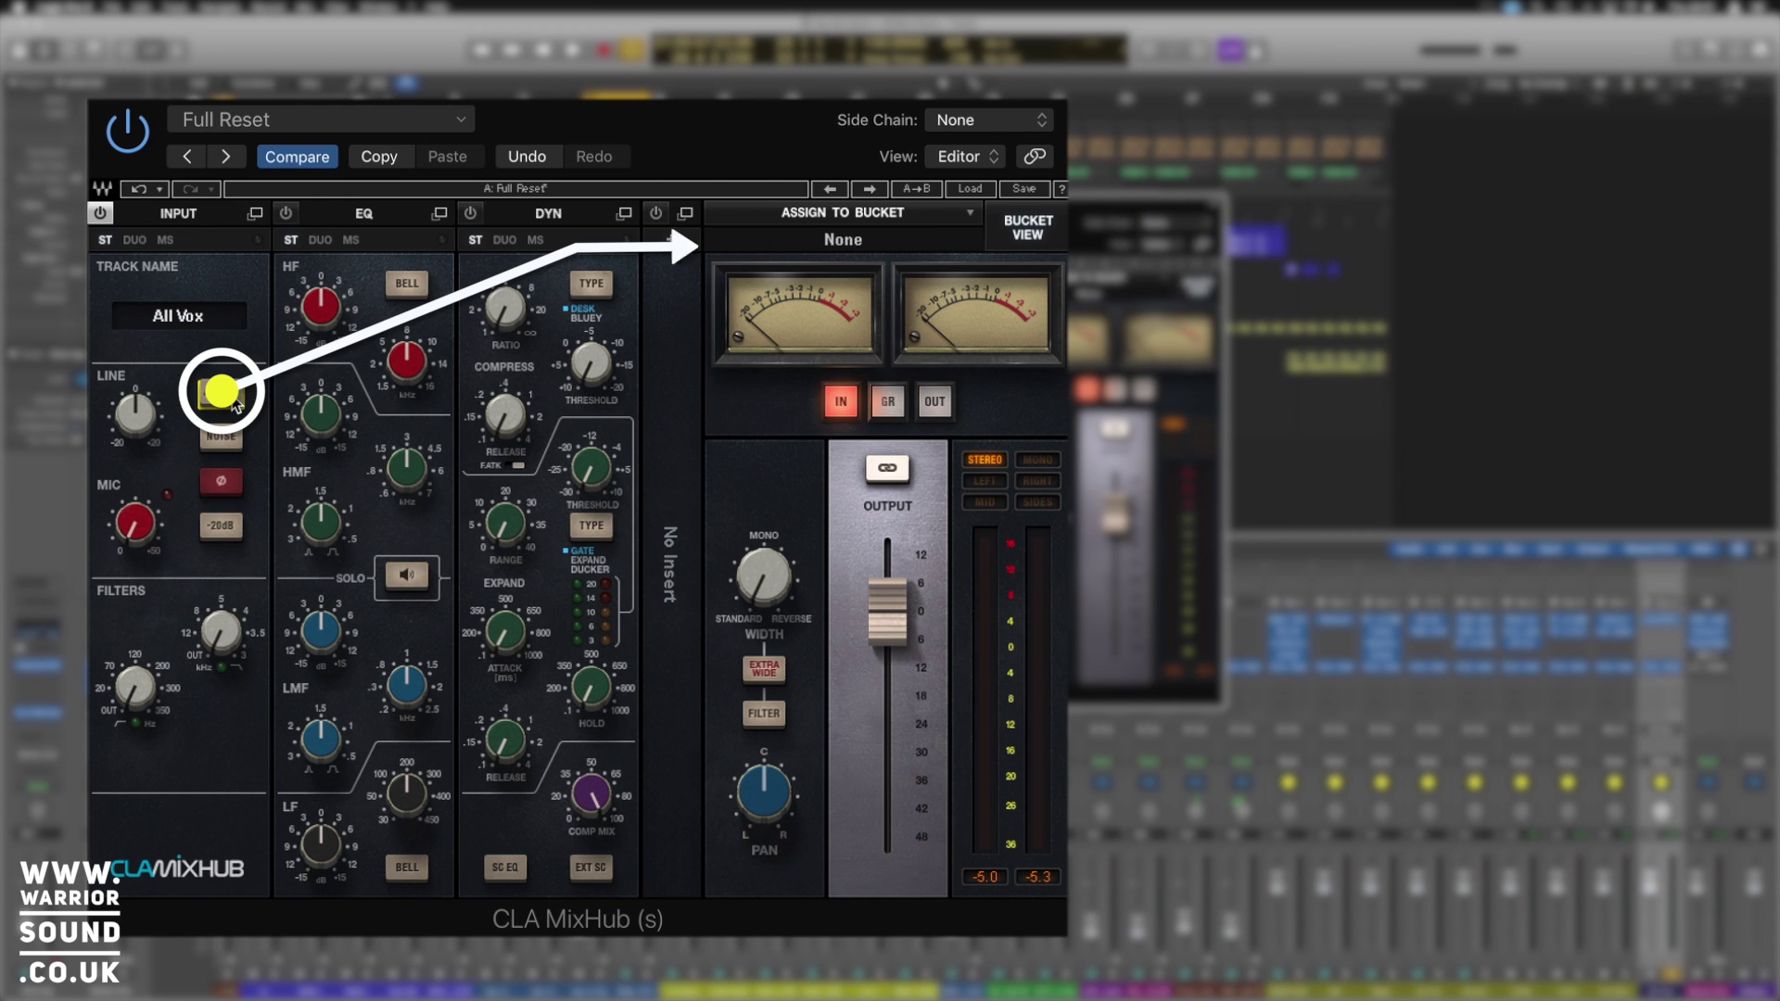
Try polarity inversion on the All Vox input and on the WIDE AUX, snr vb and Bass channels in bucket view.
left_click(224, 489)
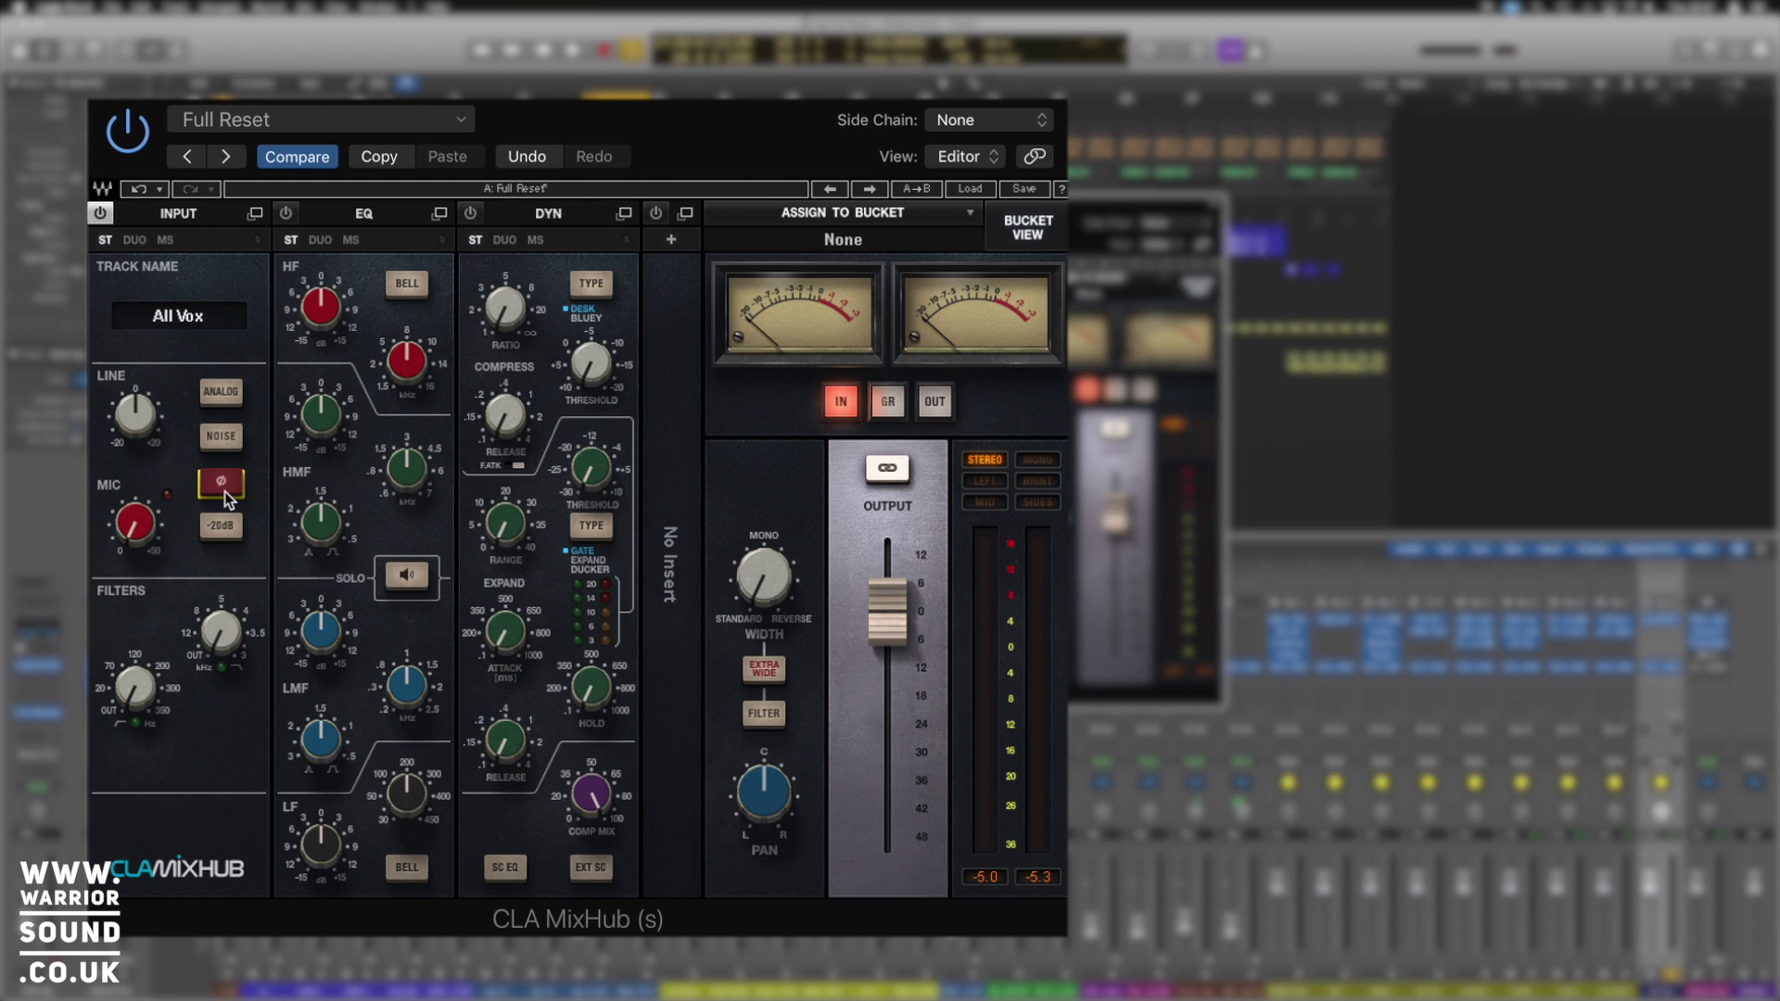
left_click(1030, 234)
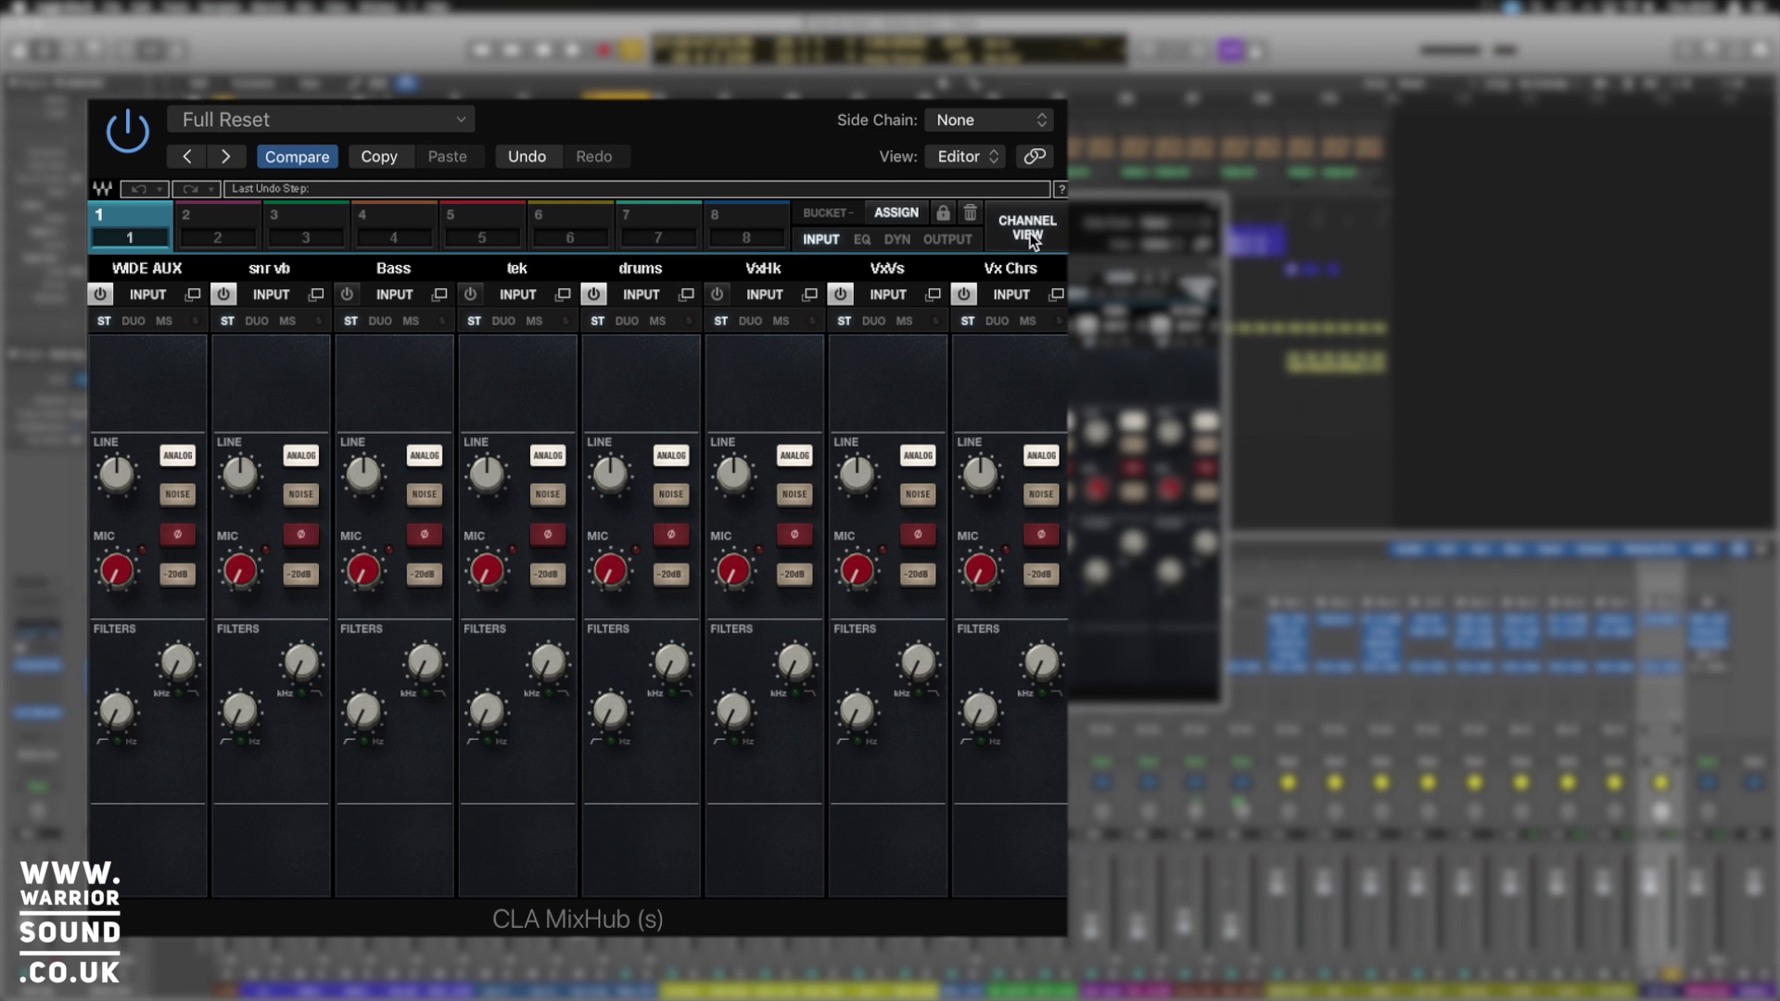
left_click(179, 536)
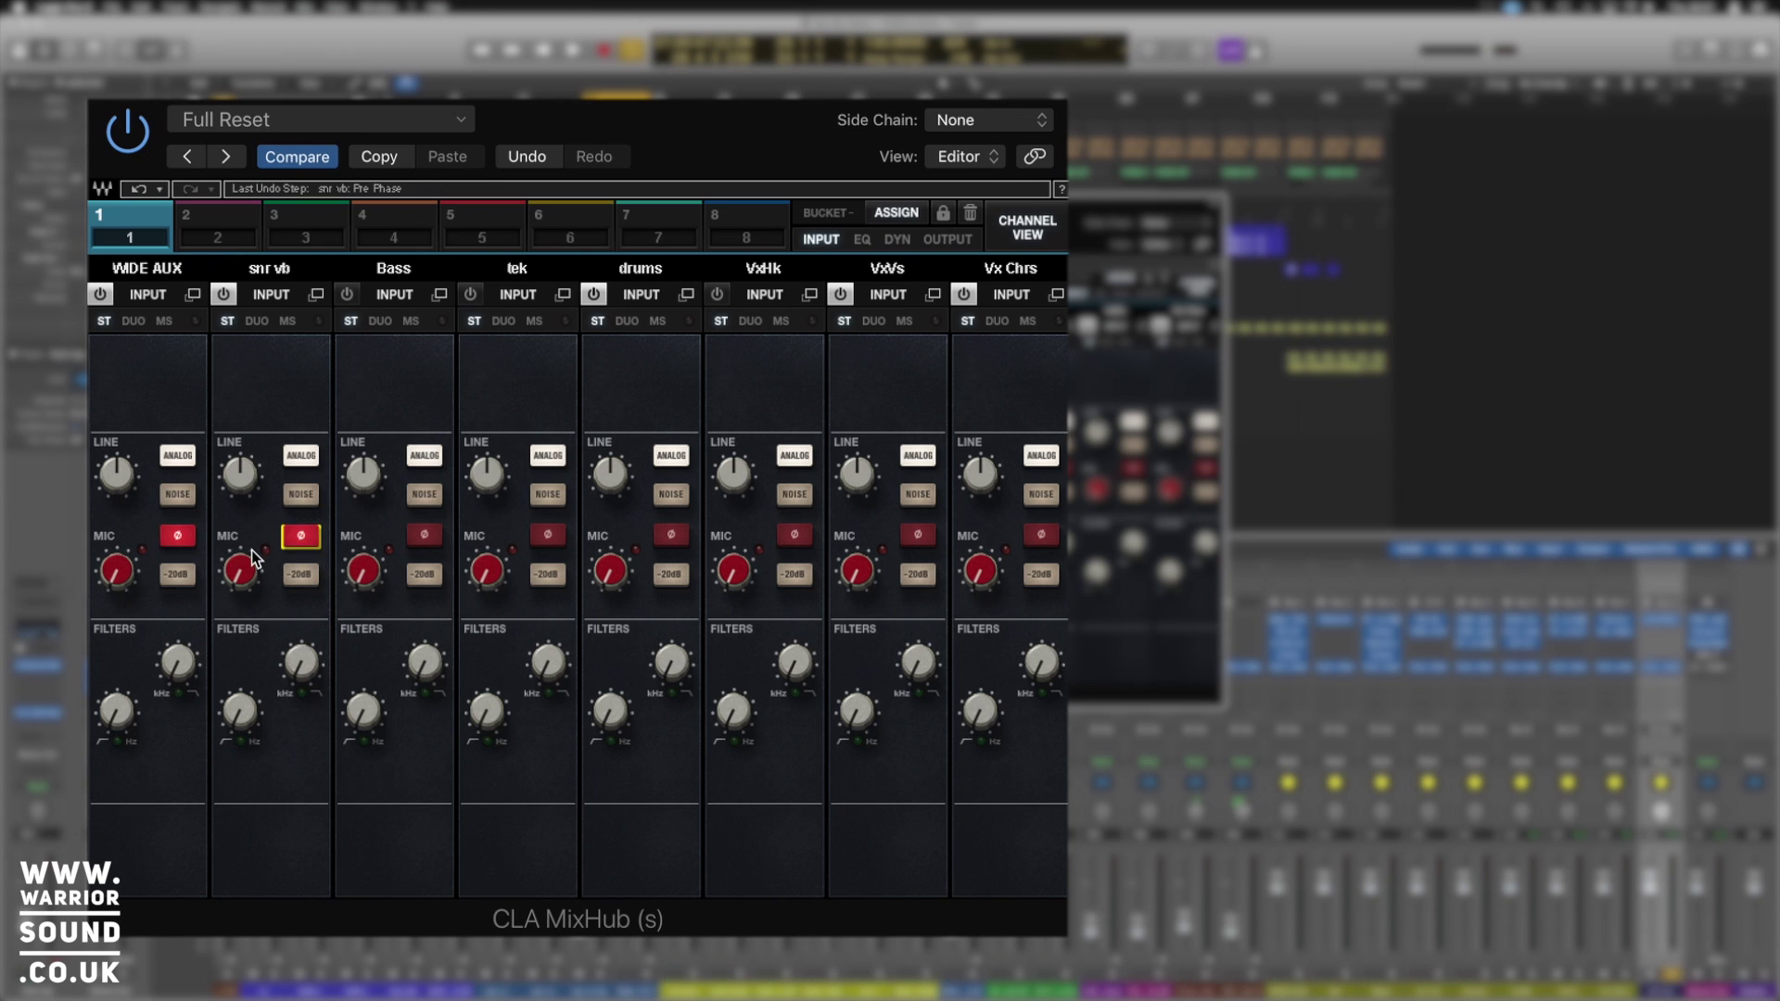
left_click(300, 534)
left_click(185, 538)
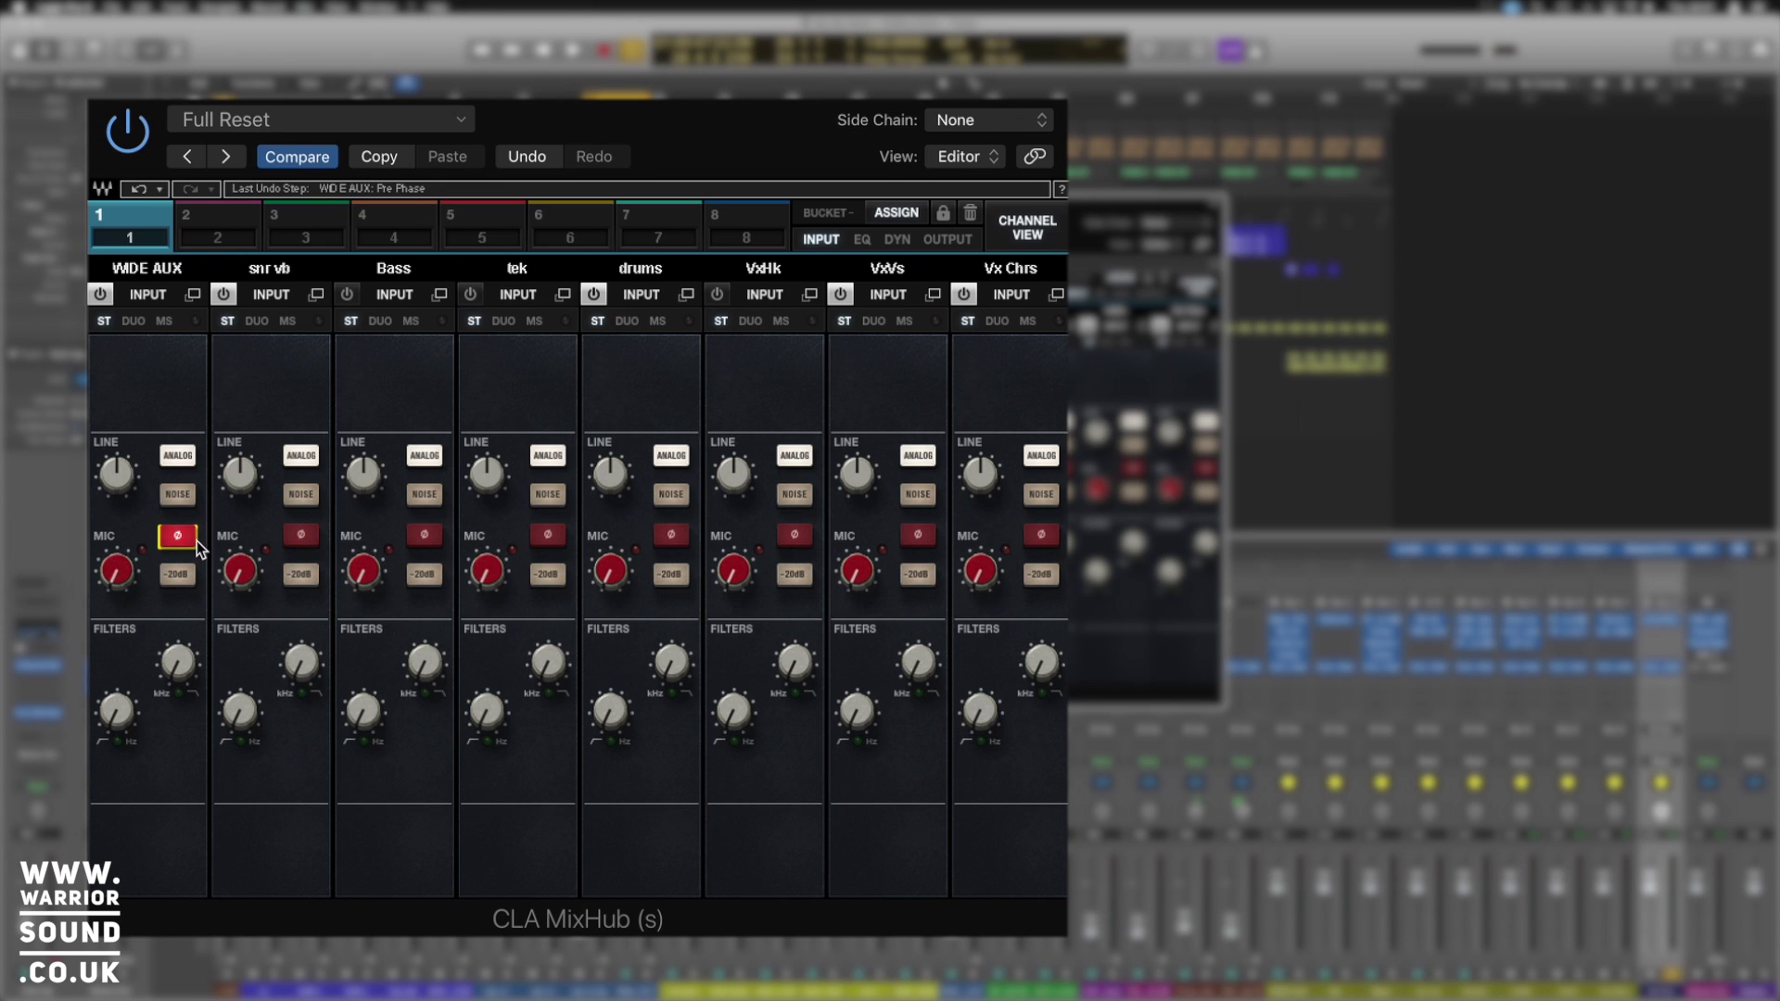
left_click(414, 540)
left_click(409, 541)
left_click(176, 538)
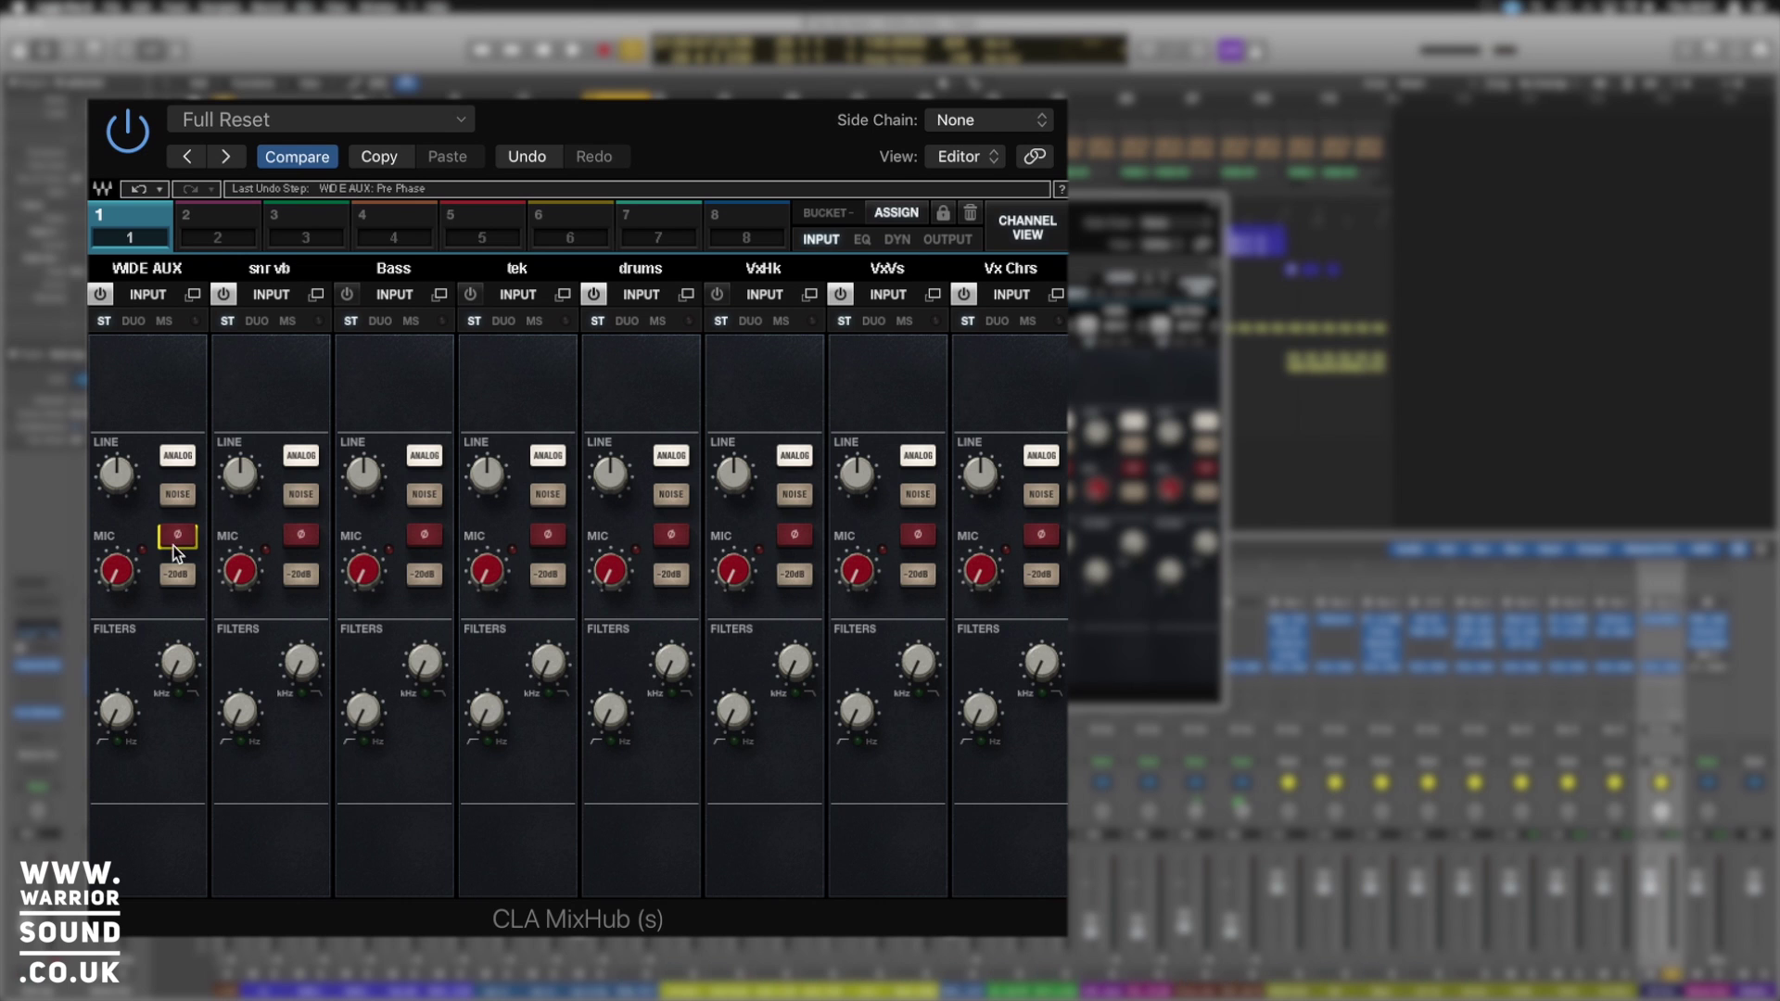
left_click(1026, 232)
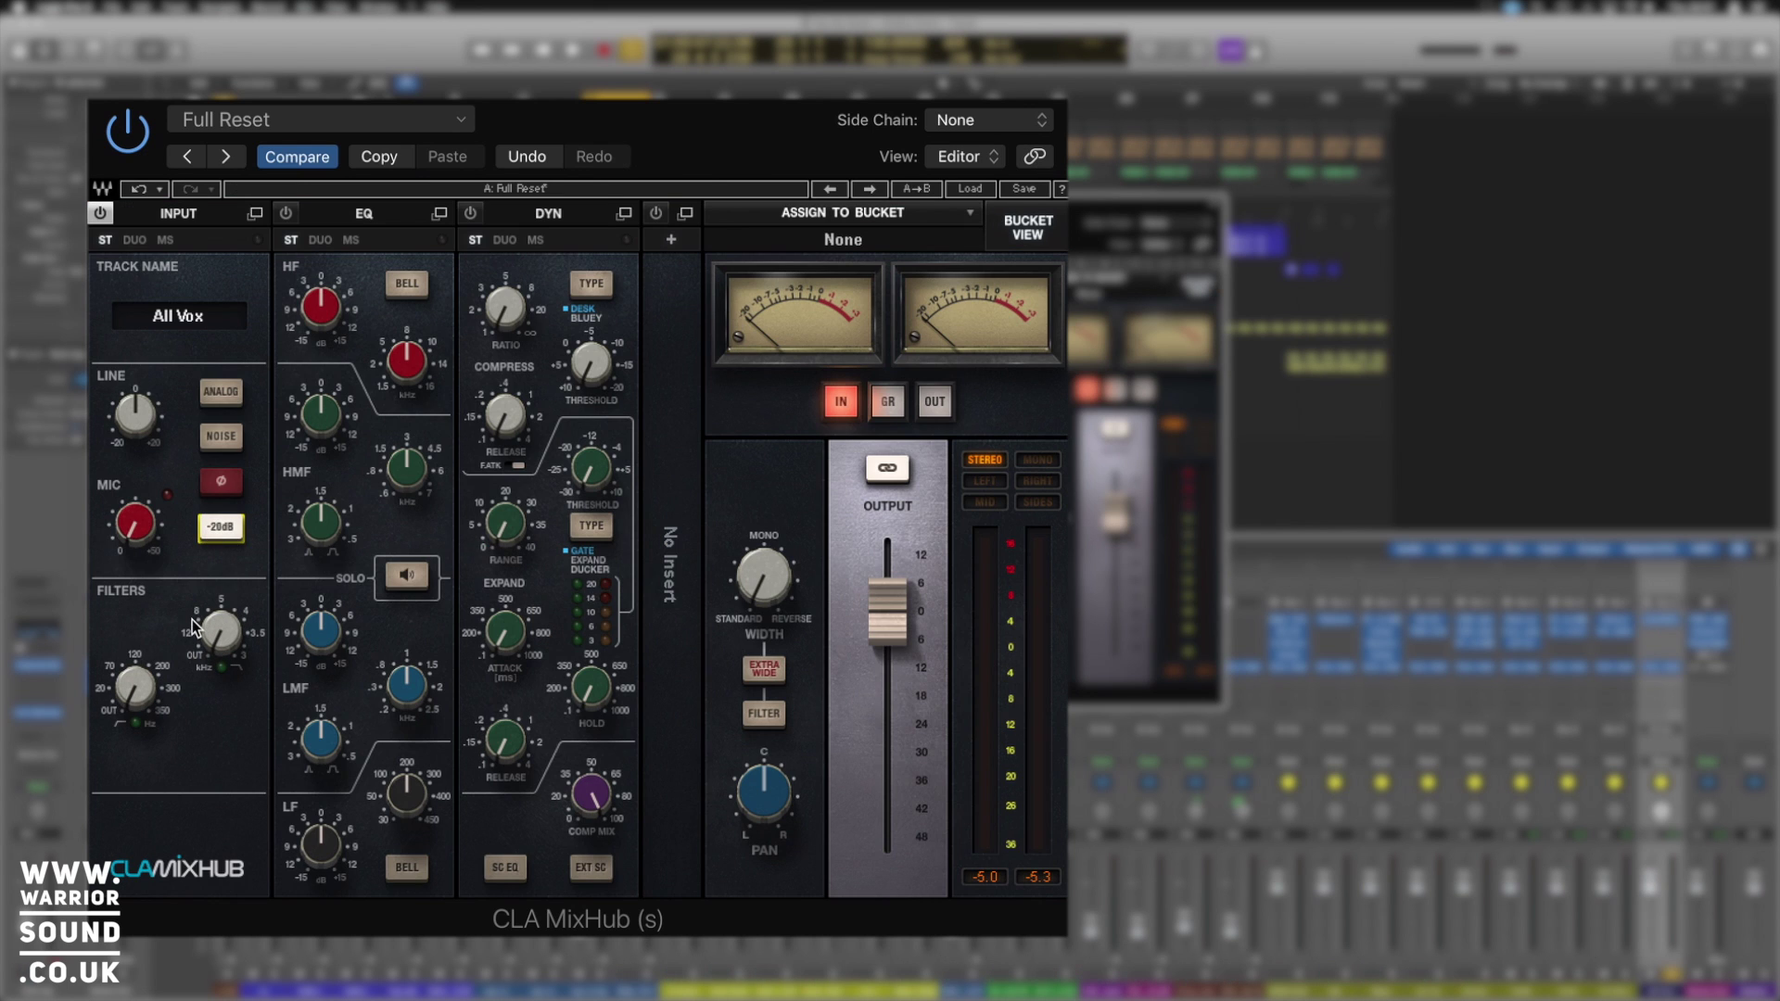
Turn off the input's -20 dB pad, try its high-pass filter at about 16 Hz and enable the low-pass filter.
left_click(202, 529)
mouse_move(134, 687)
left_mouse_down()
mouse_move(134, 649)
mouse_move(135, 694)
left_mouse_up()
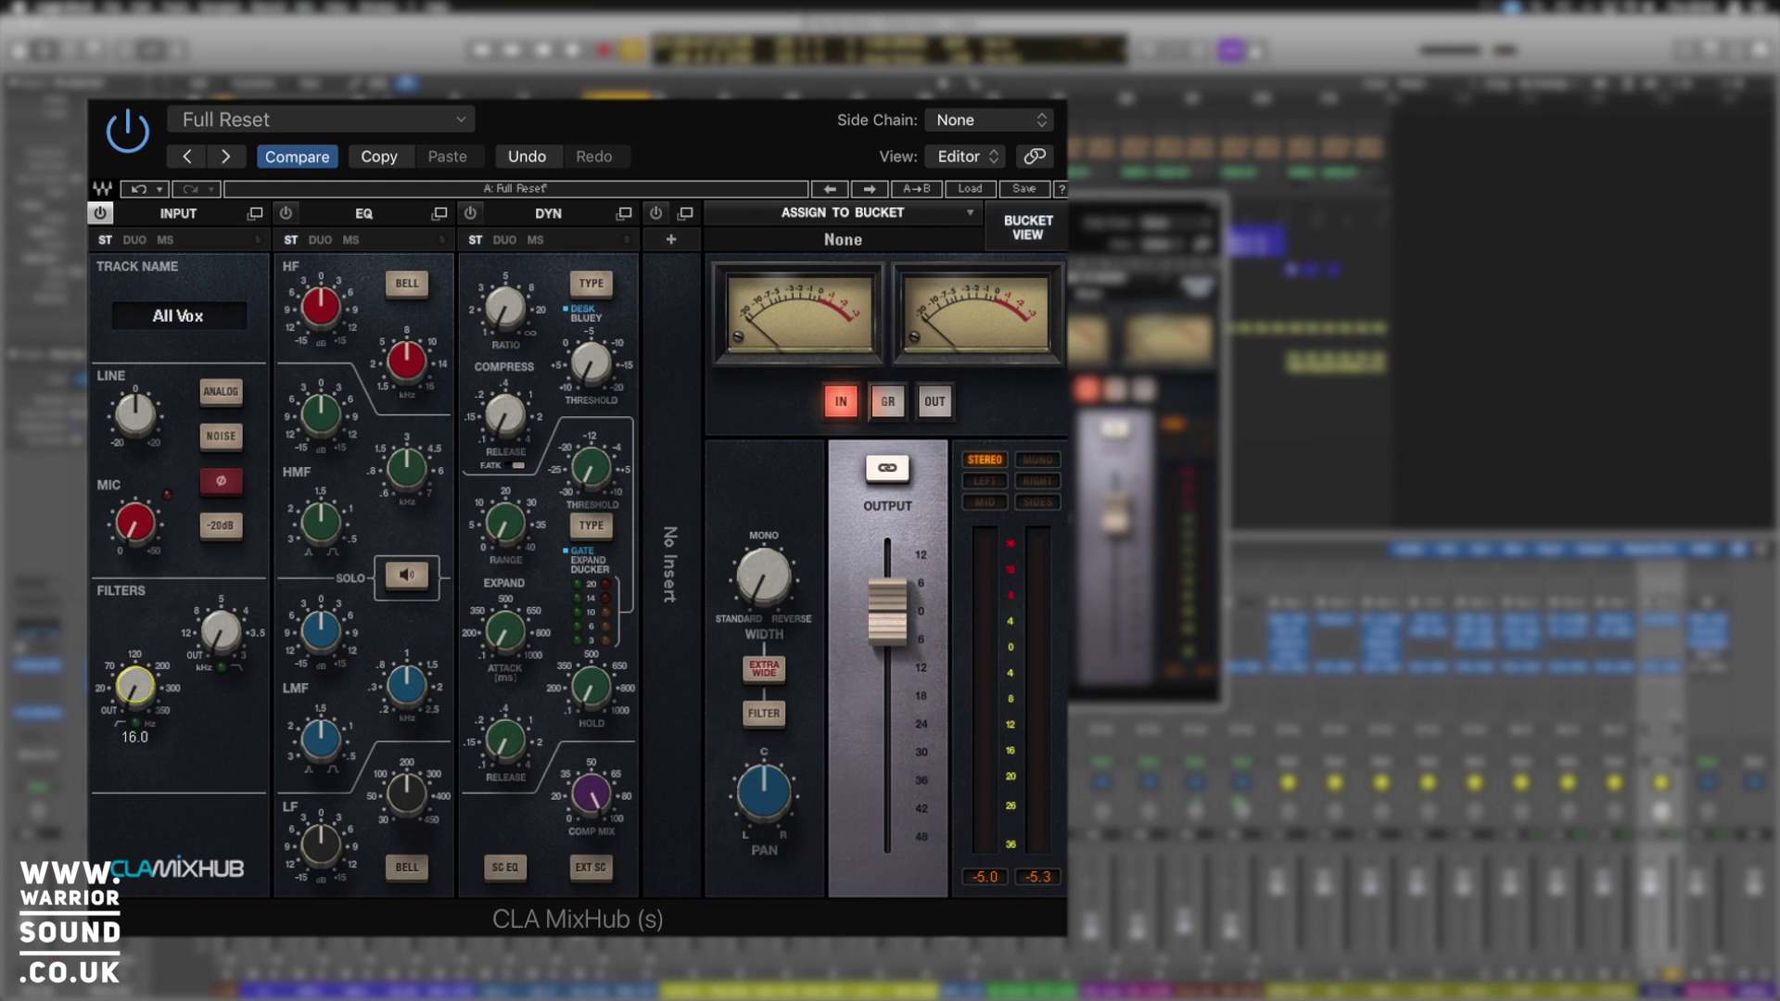
mouse_move(221, 635)
left_mouse_down()
mouse_move(222, 593)
mouse_move(222, 649)
left_mouse_up()
left_click_drag(138, 737, 143, 735)
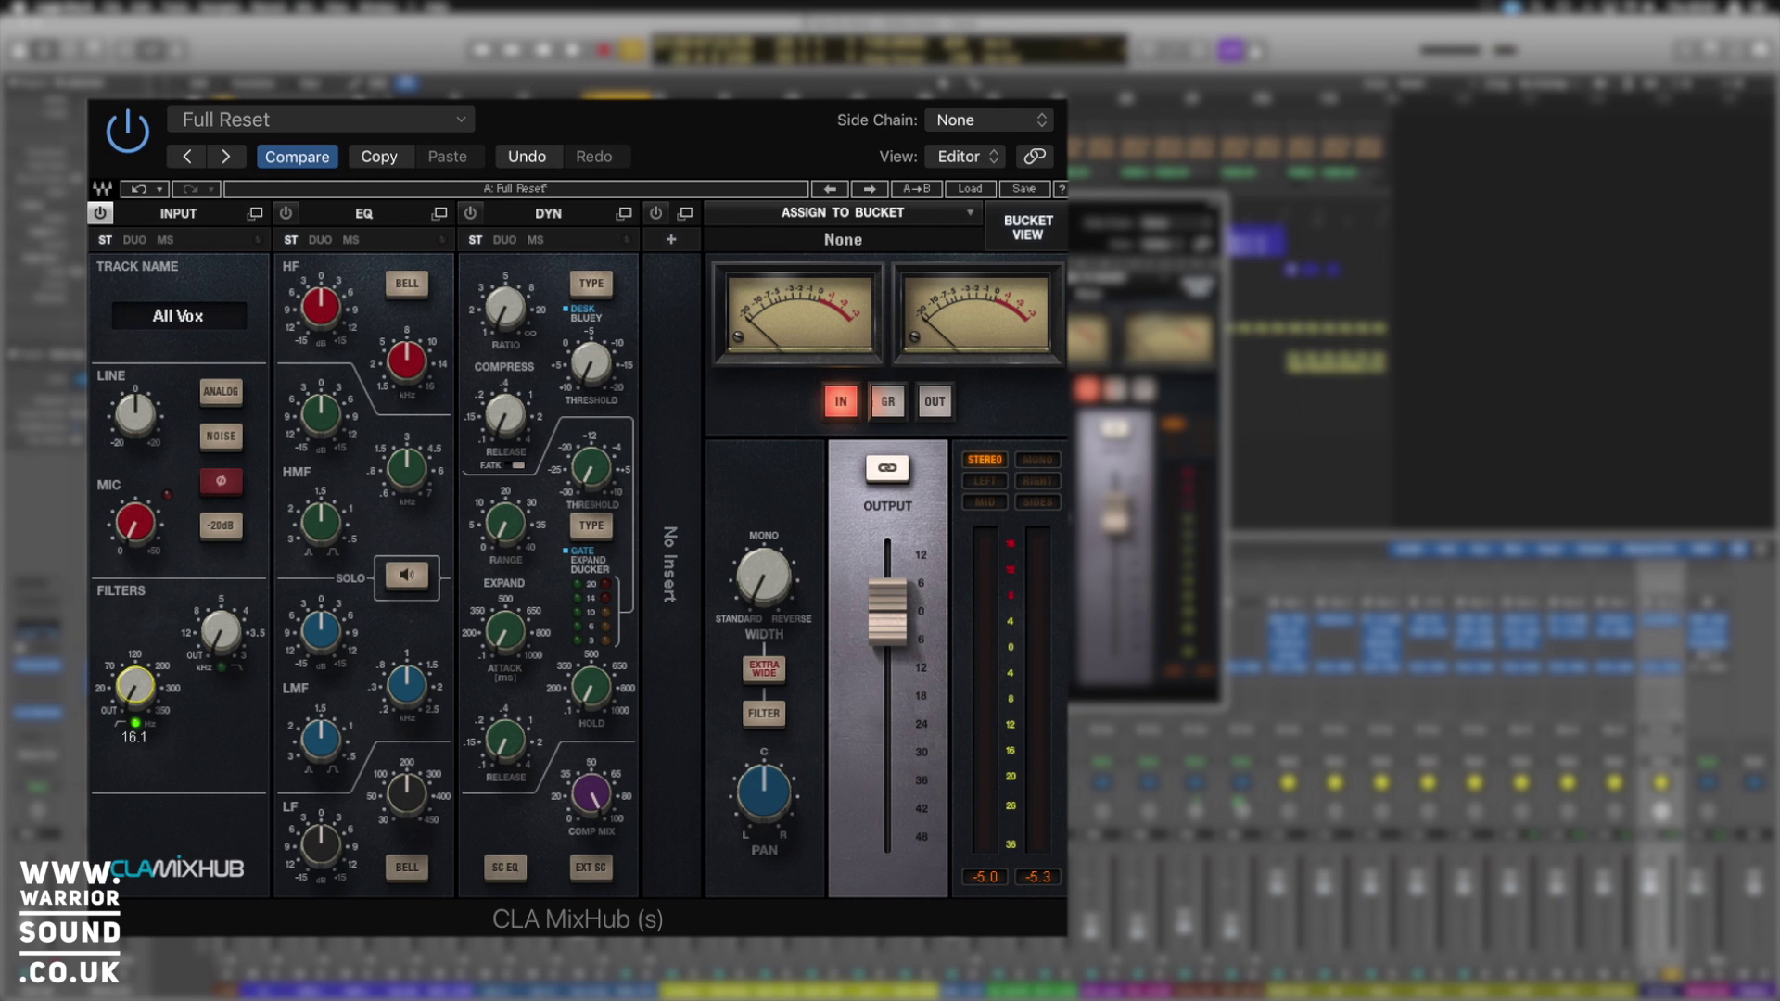
left_click(133, 721)
left_click(221, 666)
left_click_drag(222, 631, 222, 649)
Switch on the EQ section and try it after the dynamics section before restoring the EQ-first order.
left_click(288, 215)
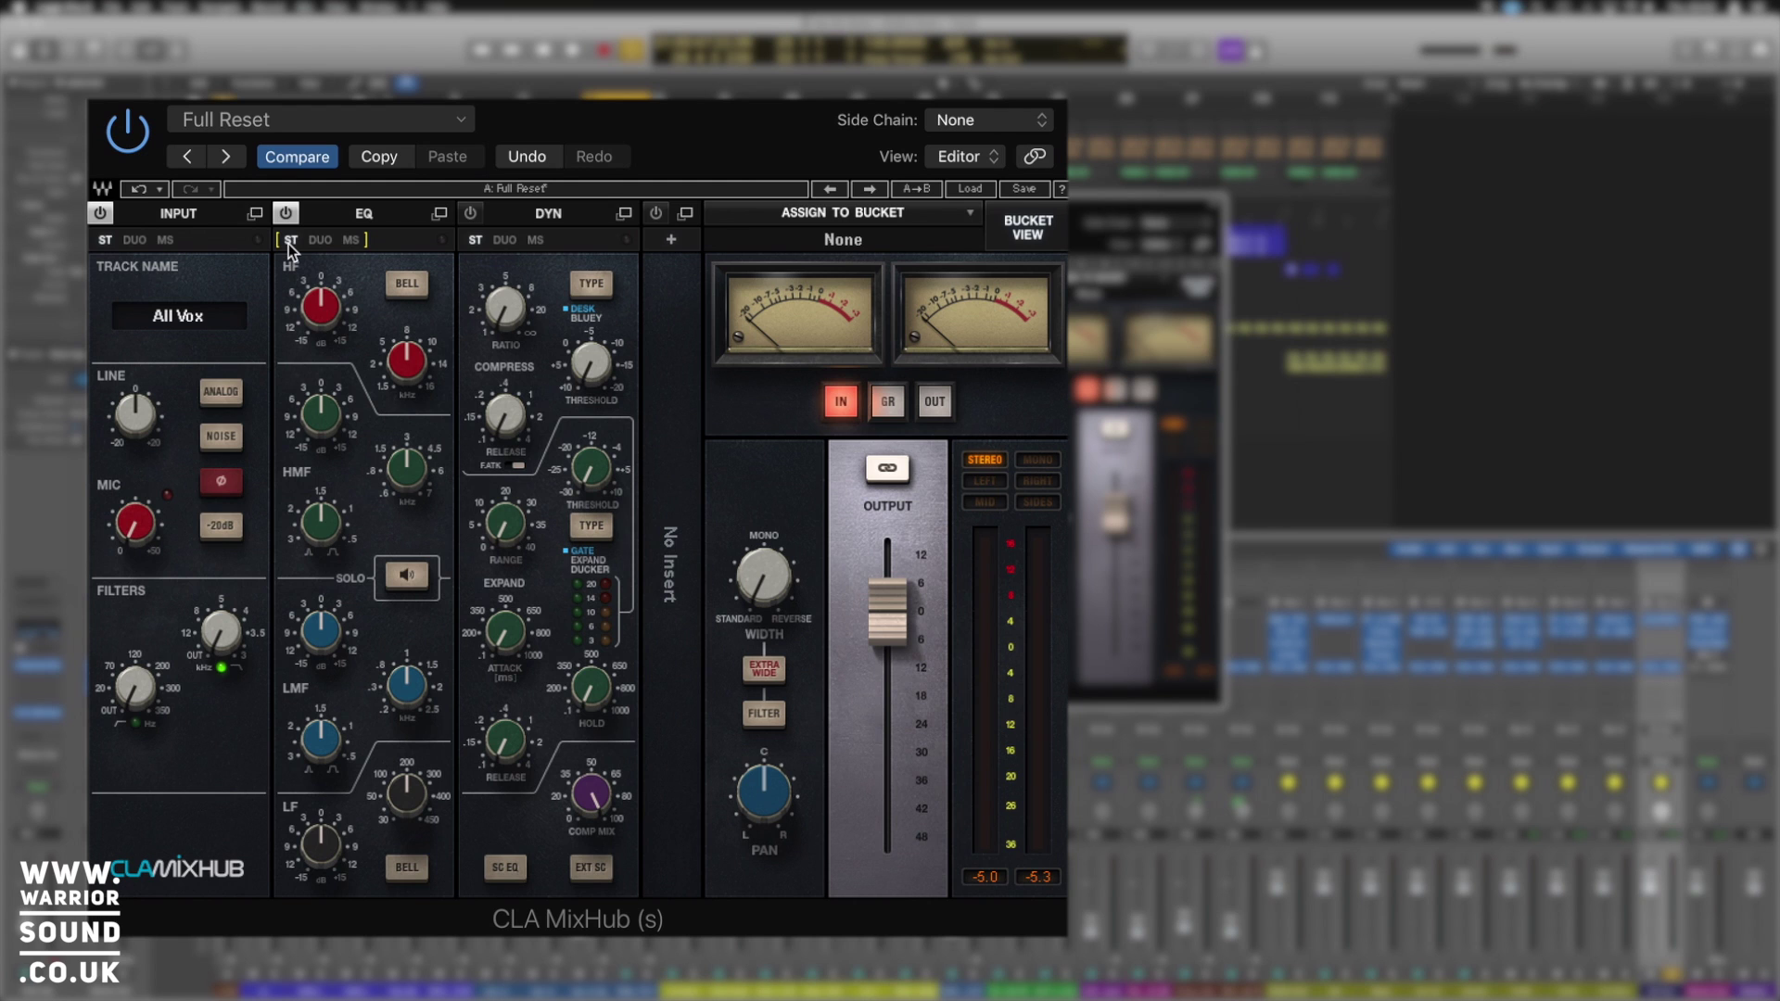
left_click(392, 246)
left_click_drag(392, 245, 626, 267)
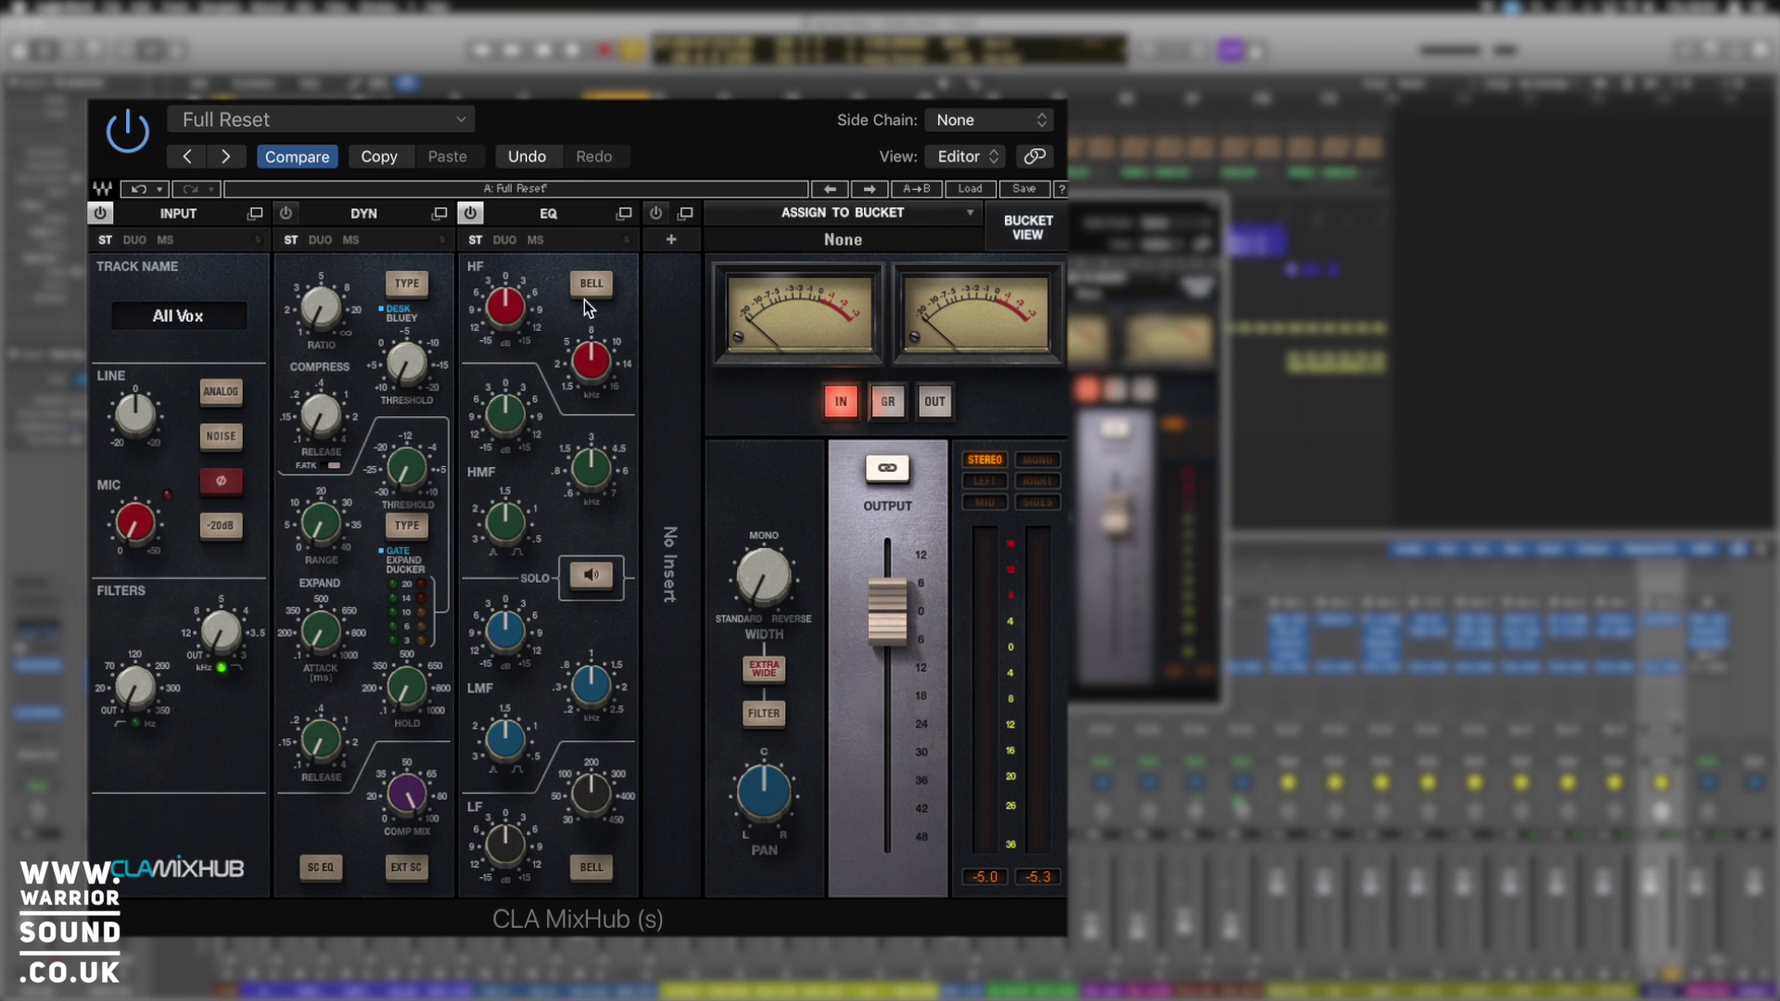
left_click_drag(576, 243, 391, 261)
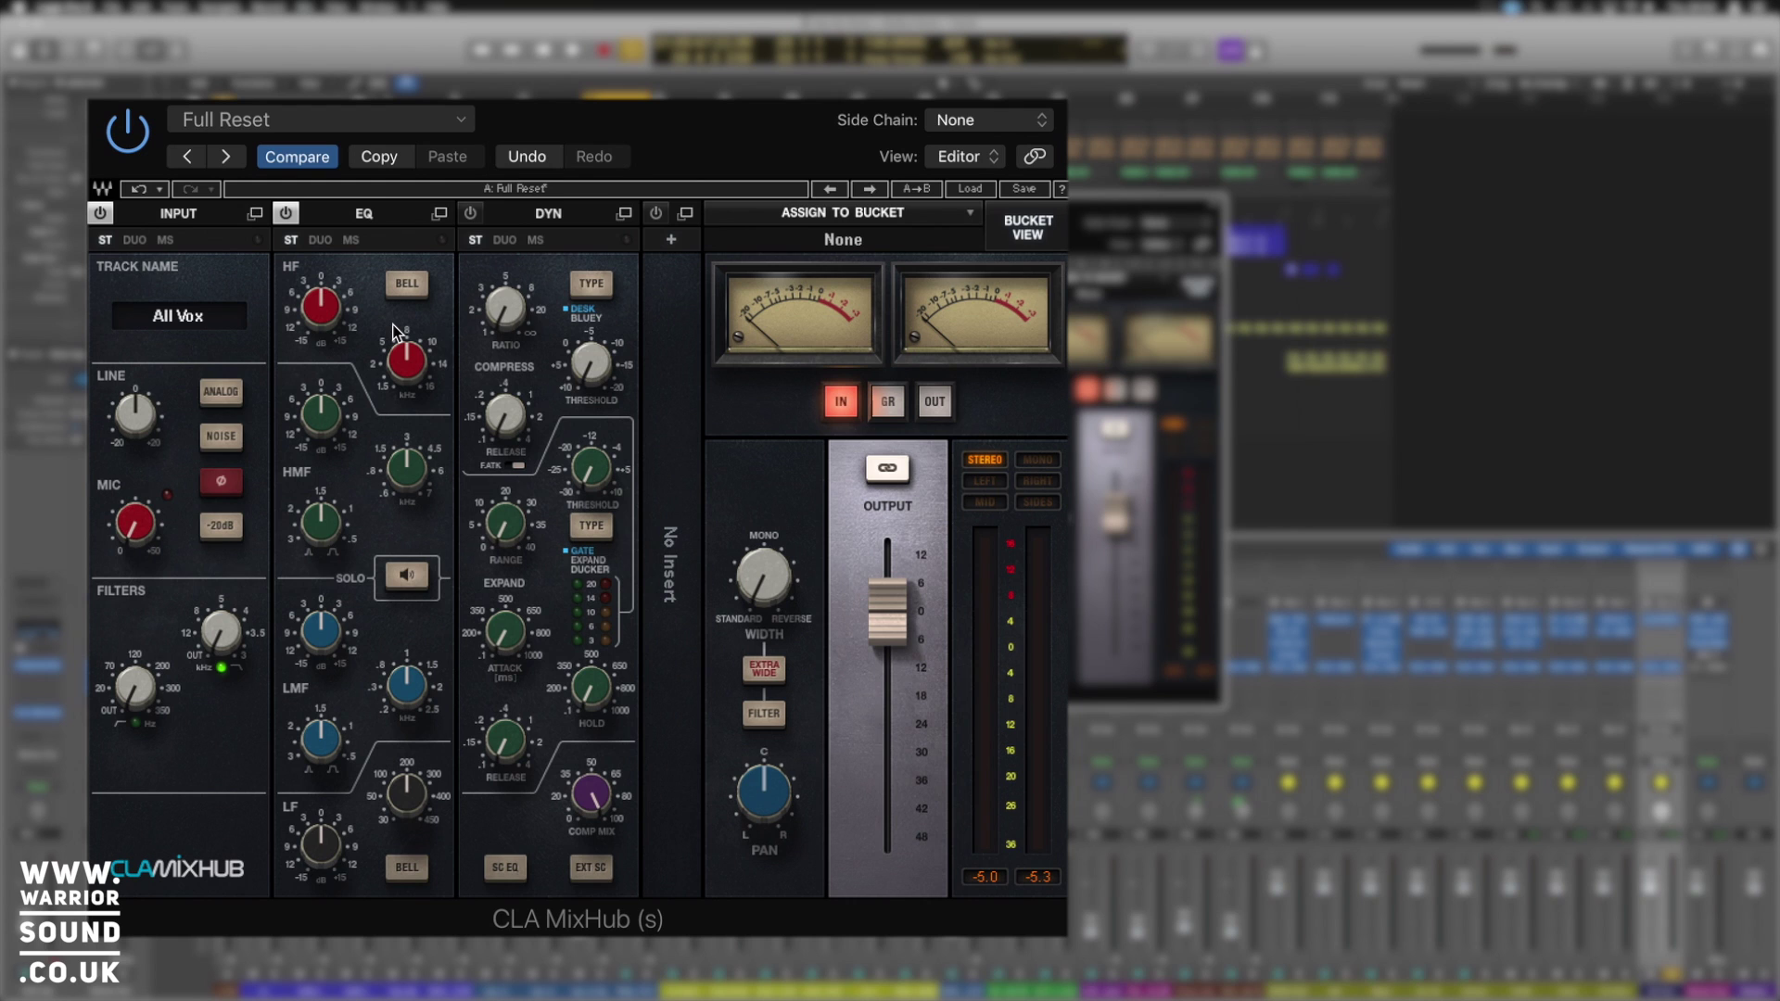
Try the bell shape on the high-frequency band and the solo function in the EQ section.
left_click(407, 287)
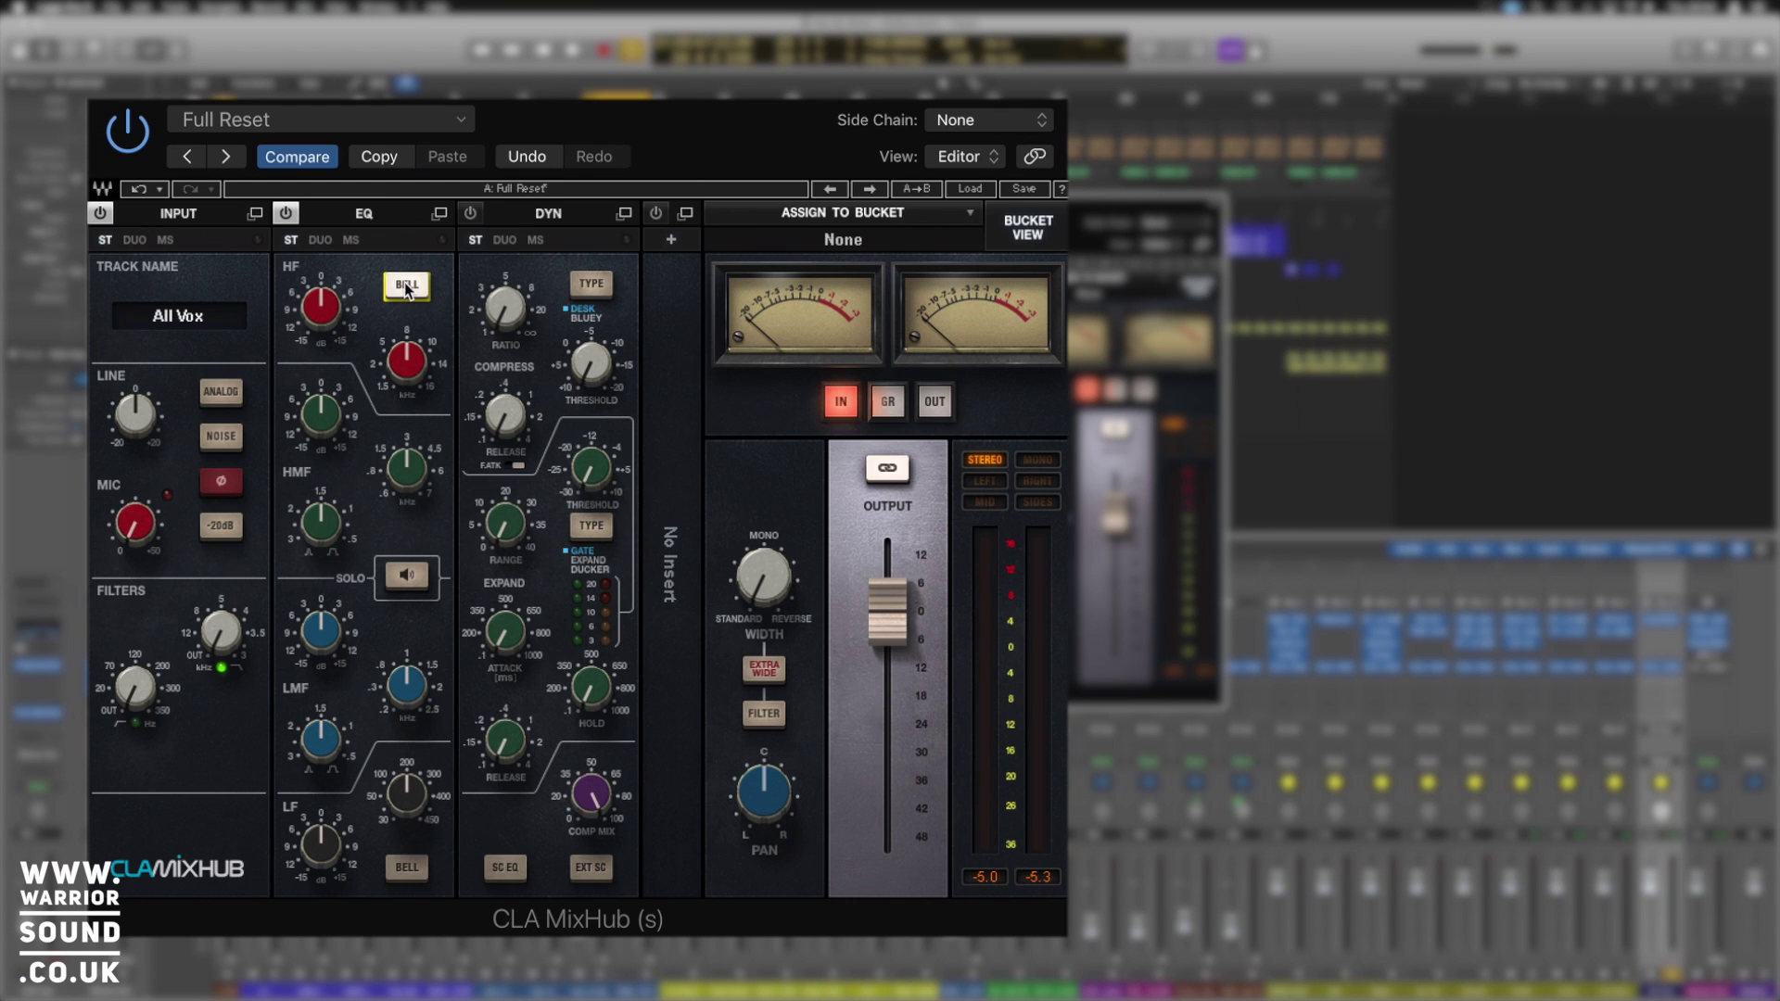
left_click(408, 577)
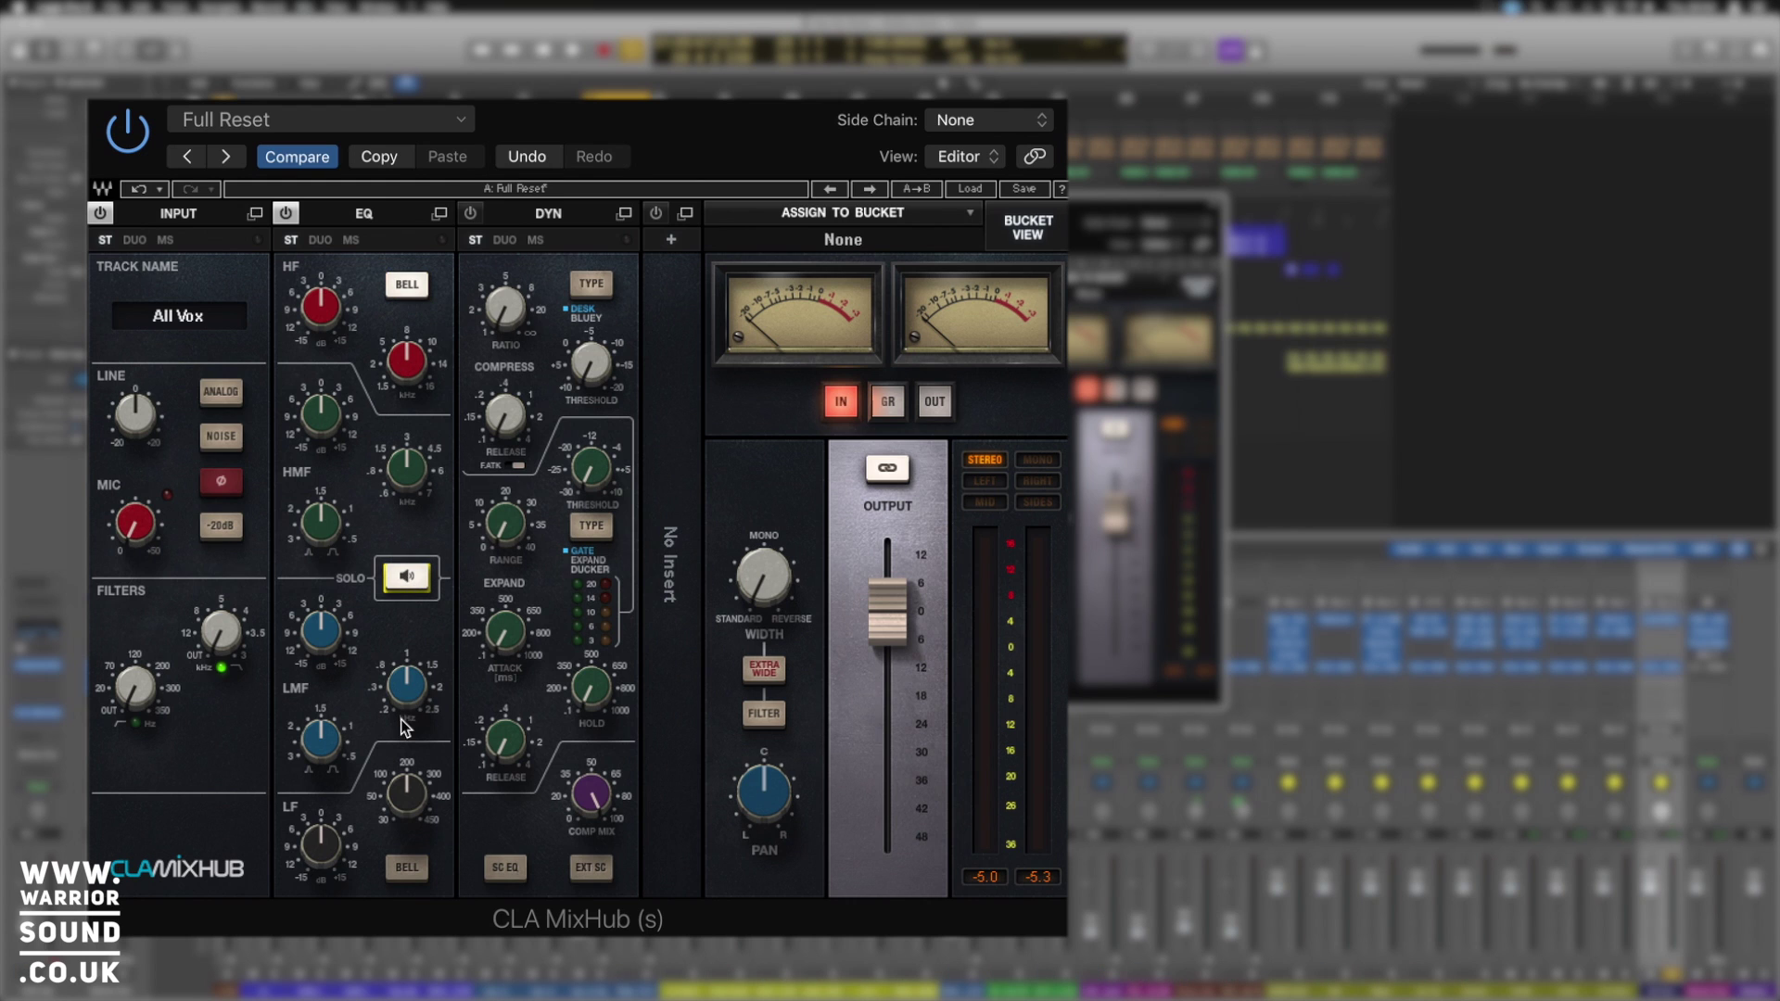
left_click(414, 569)
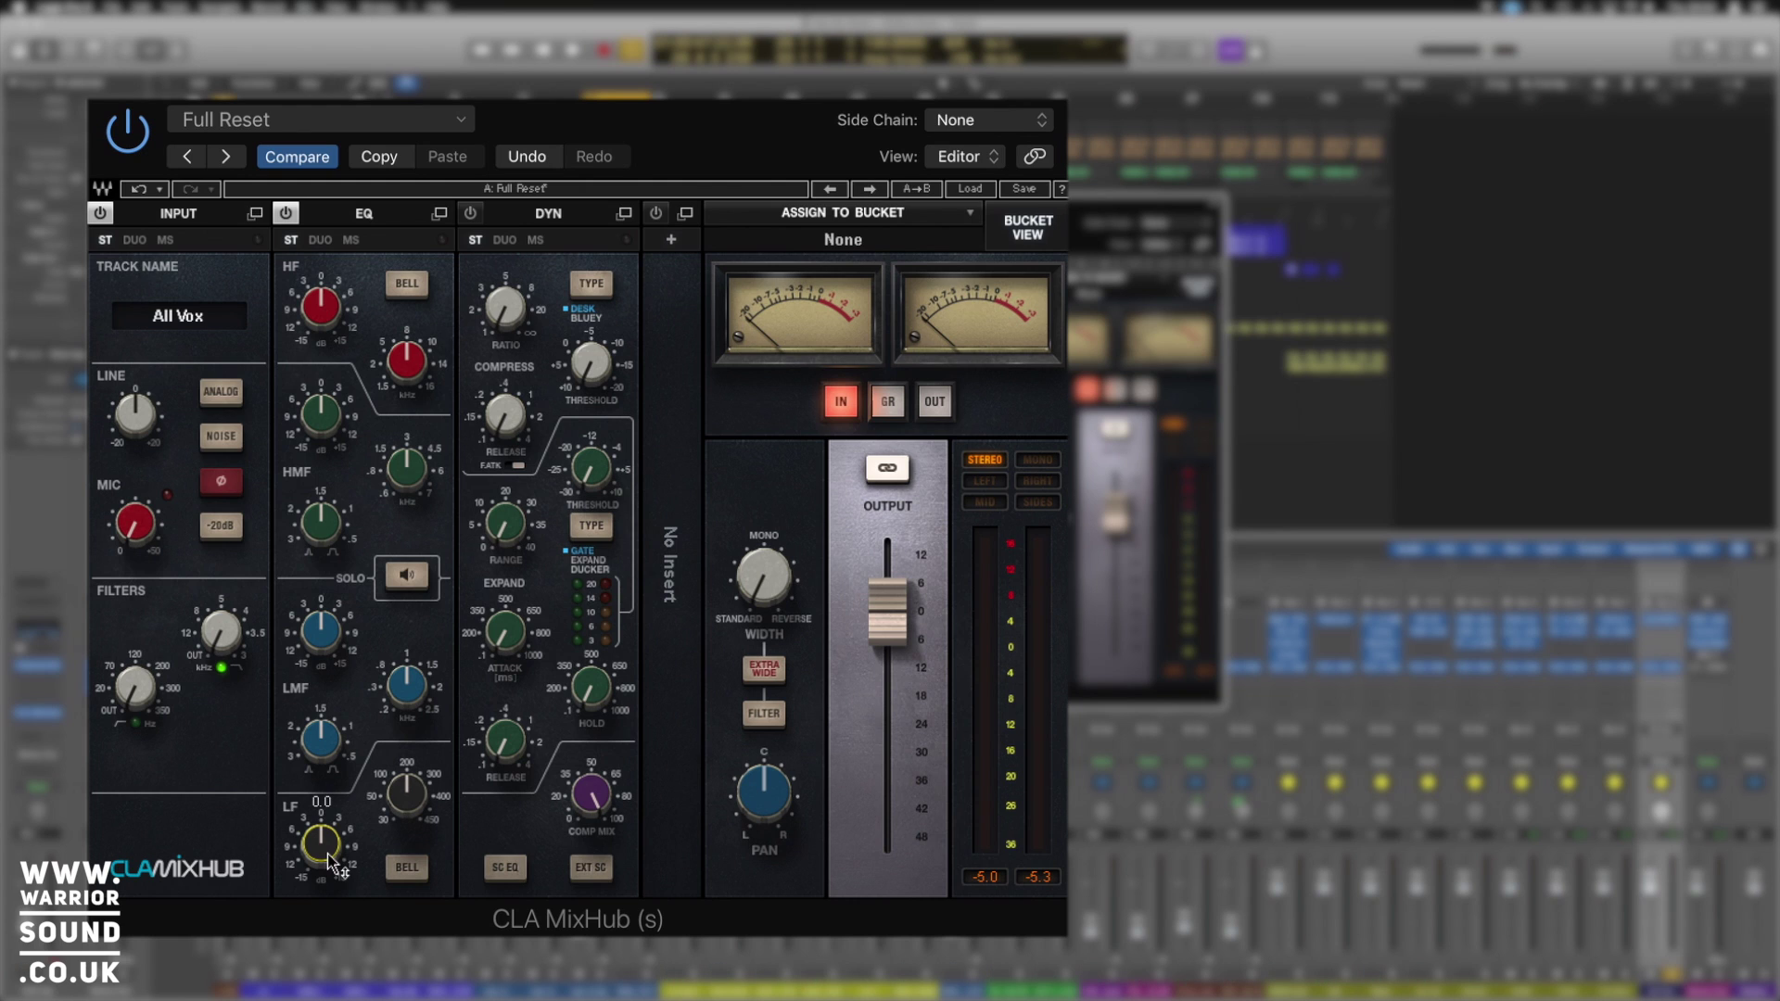
Set the EQ to DUO mode, expand its dual-channel view and compare it with the MS mode.
left_click(324, 243)
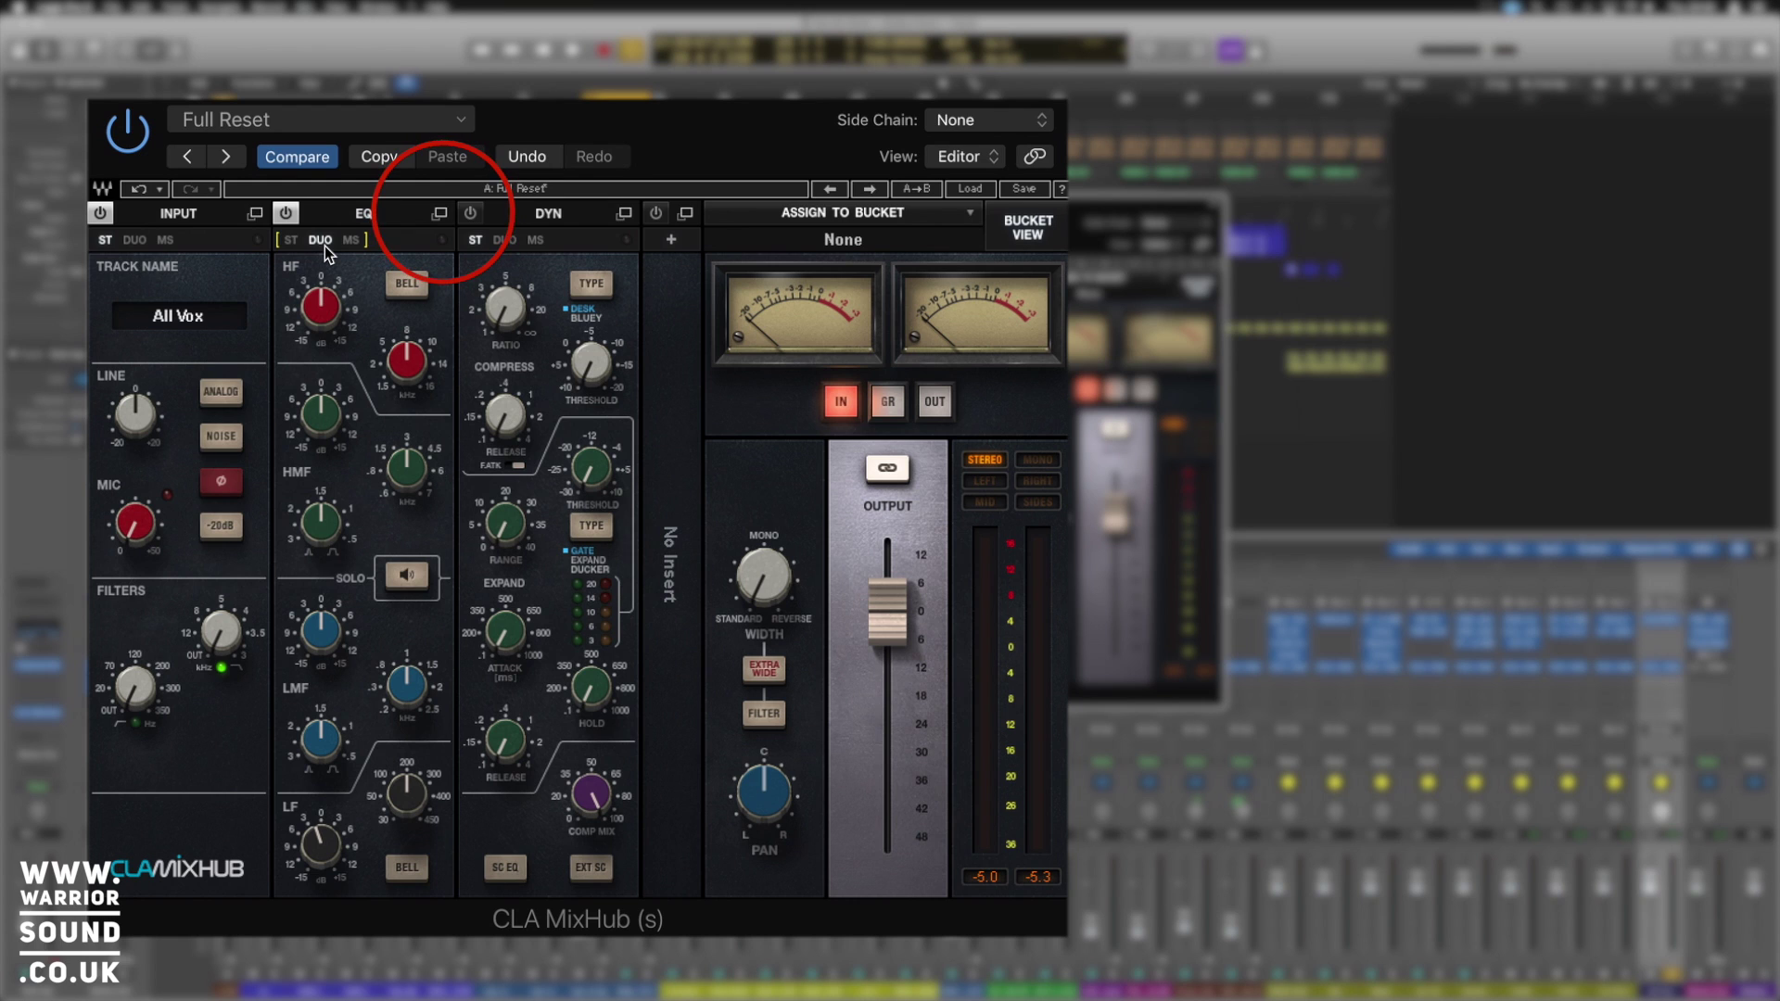
left_click(434, 215)
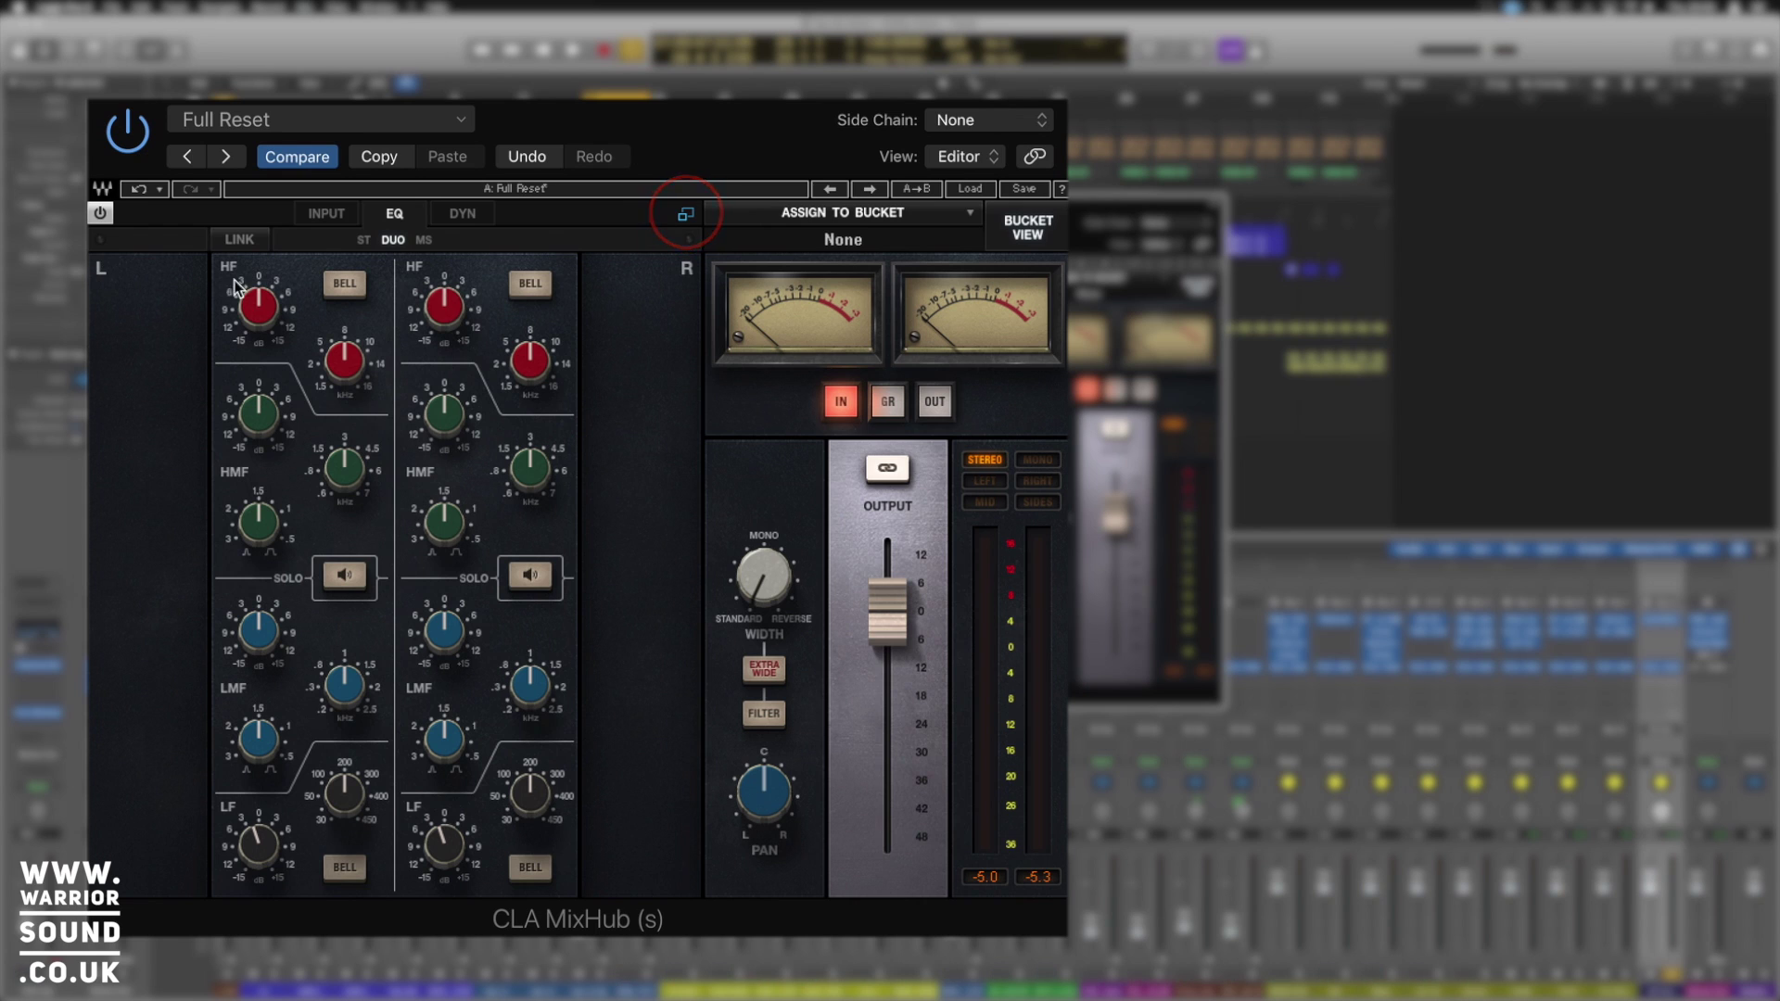
left_click(423, 241)
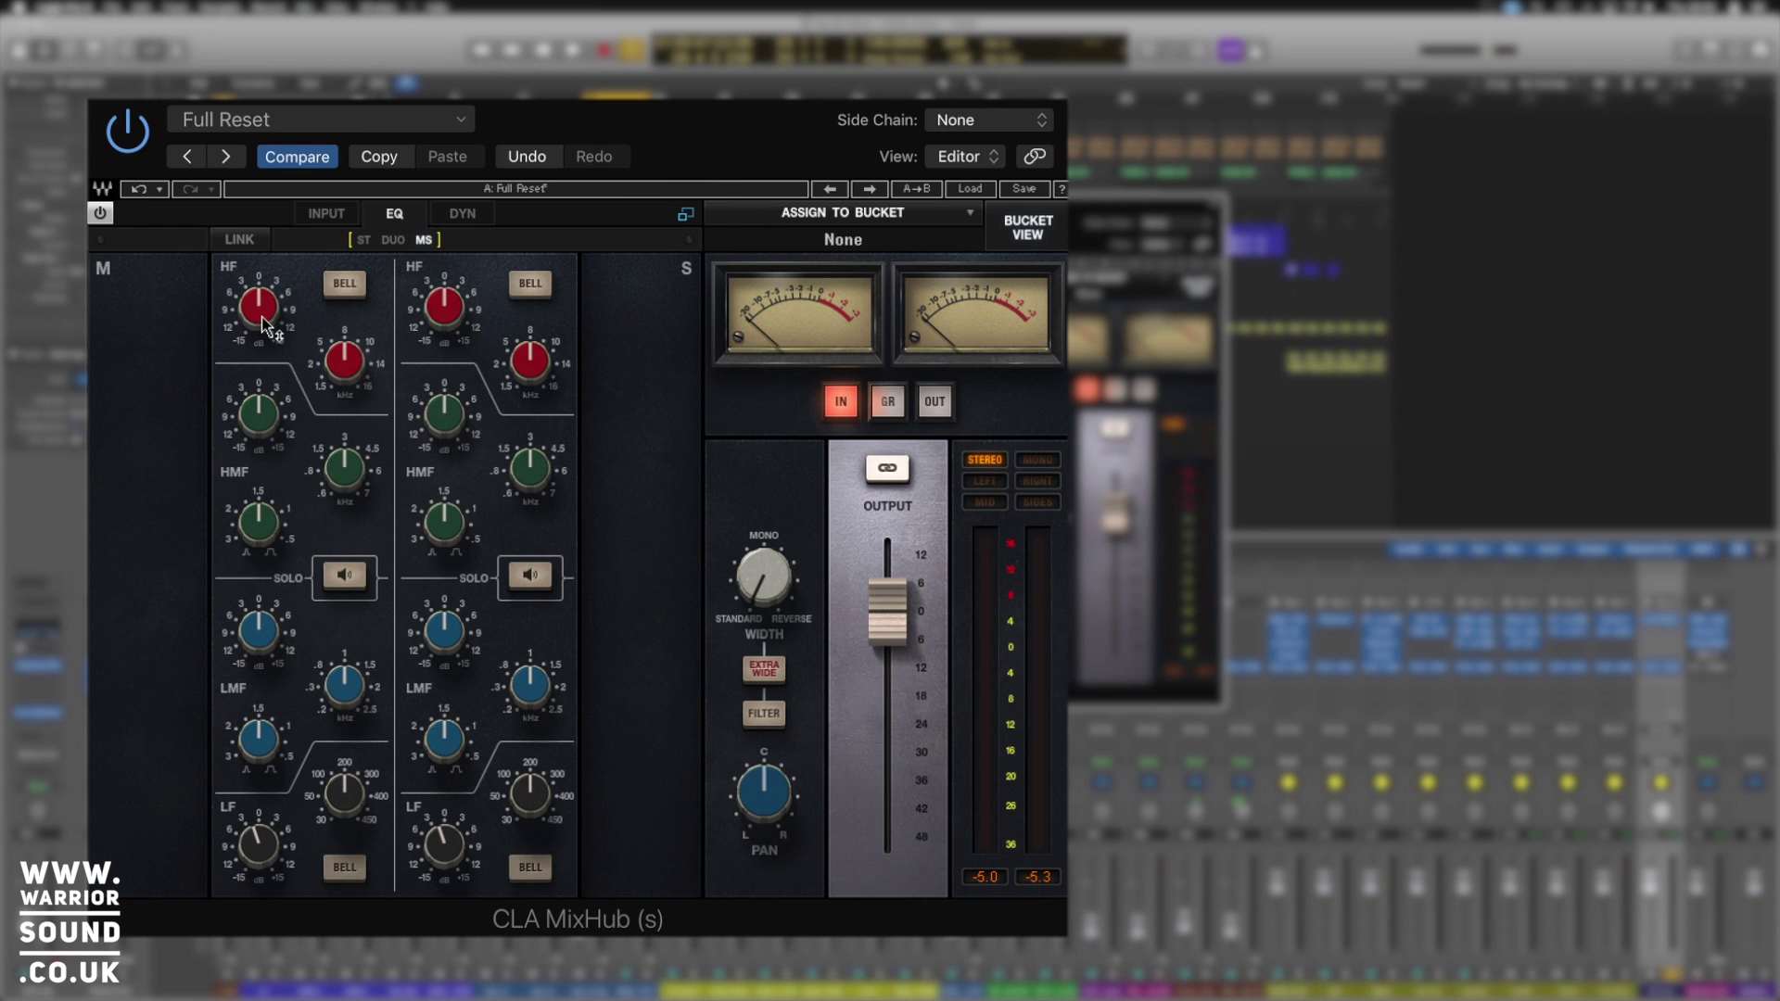
left_click(395, 241)
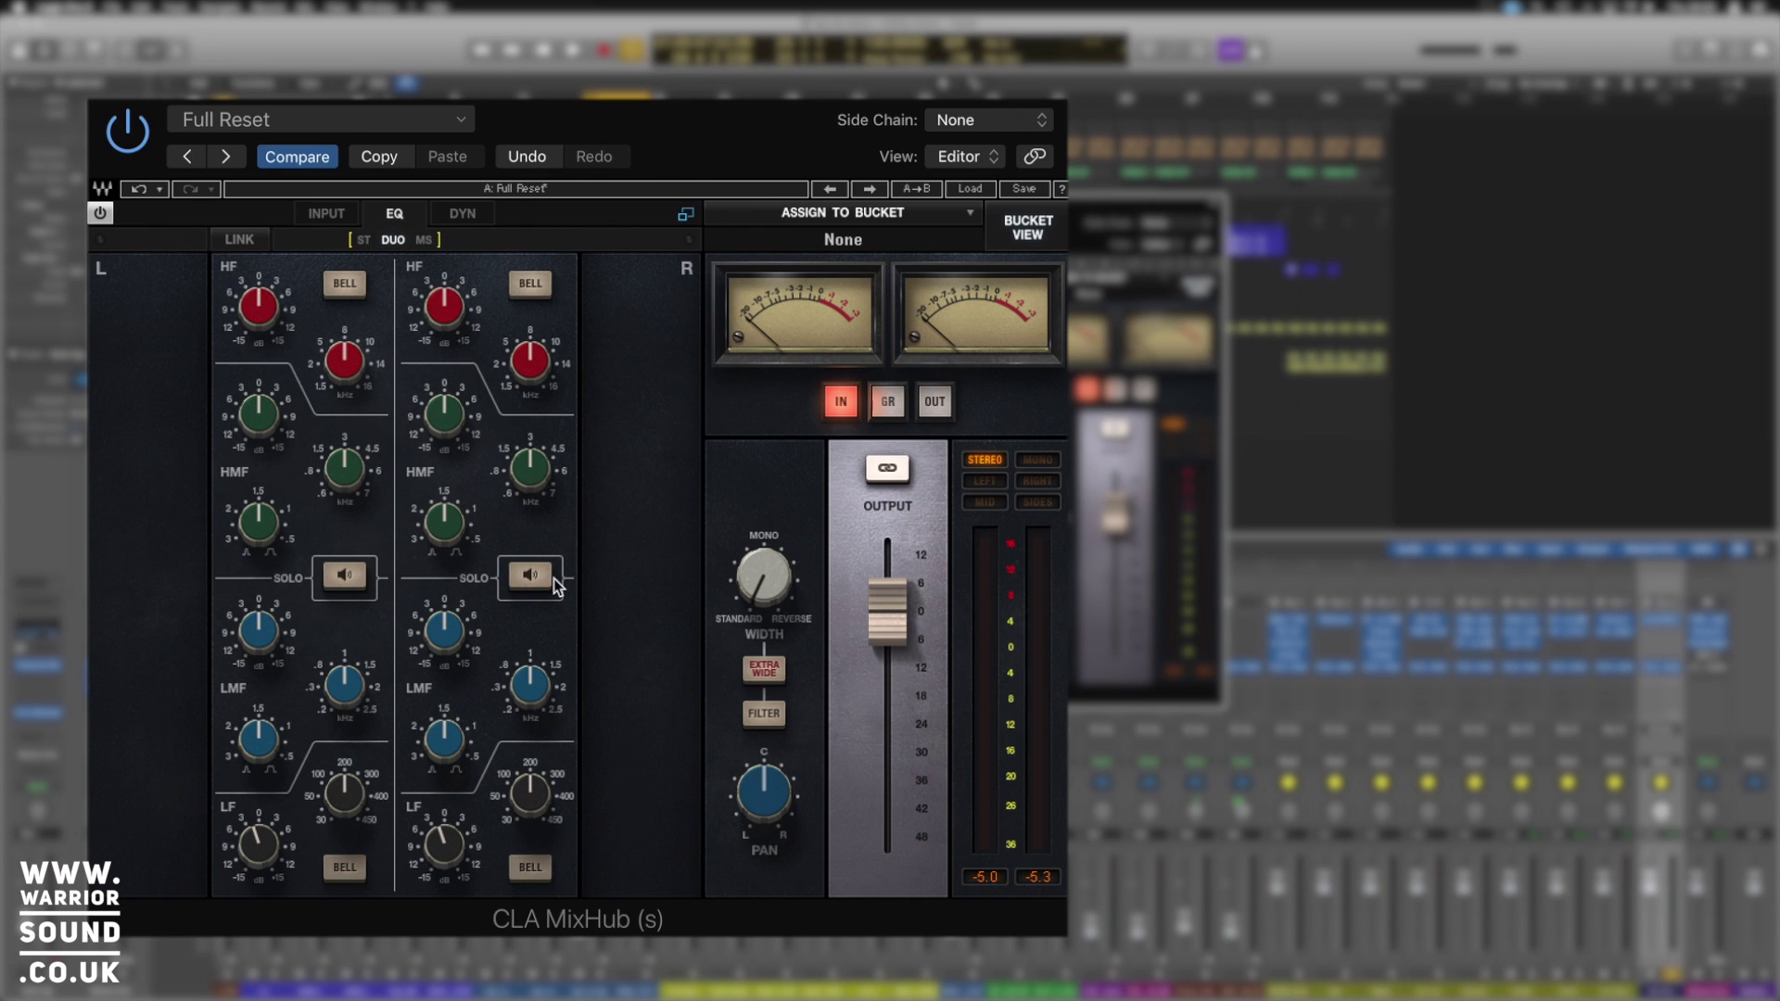
Toggle the link between both EQ channels, try their HF gain controls and collapse the expanded view.
left_click(235, 239)
left_click_drag(266, 319, 265, 315)
left_click_drag(444, 307, 446, 315)
left_click(686, 214)
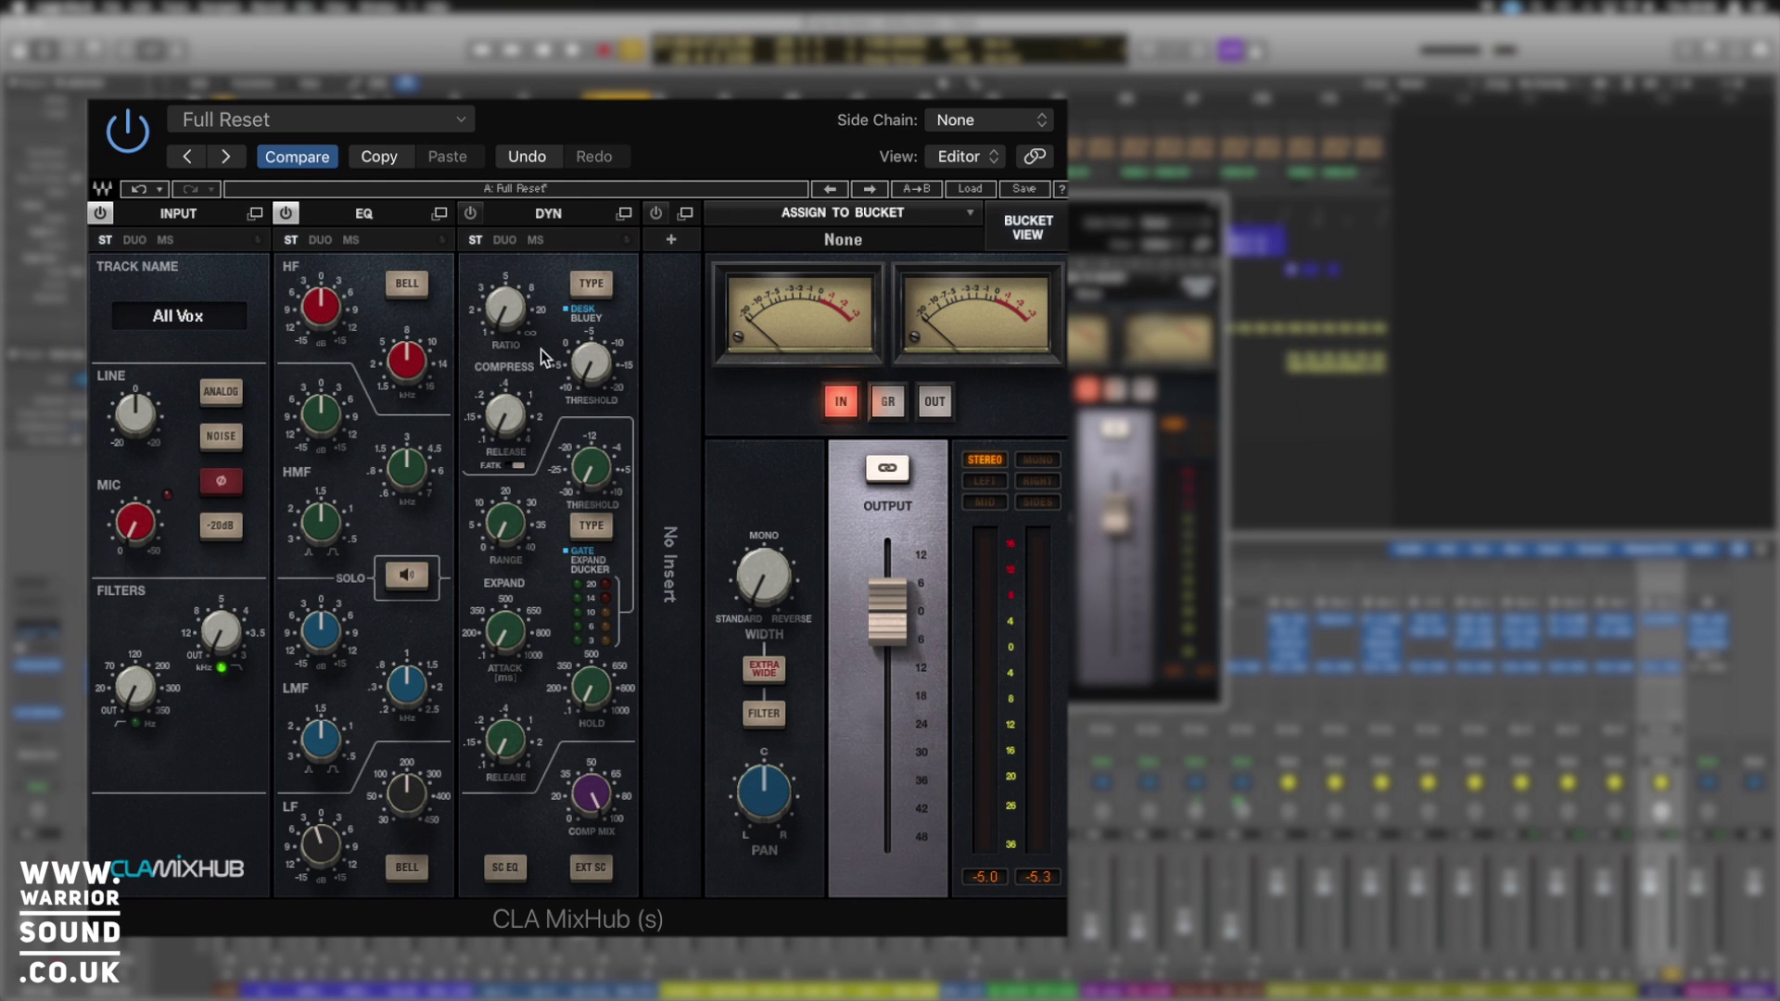
Switch on the dynamics section and cycle through its compressor and expander types, ending on Desk and Gate.
left_click(596, 286)
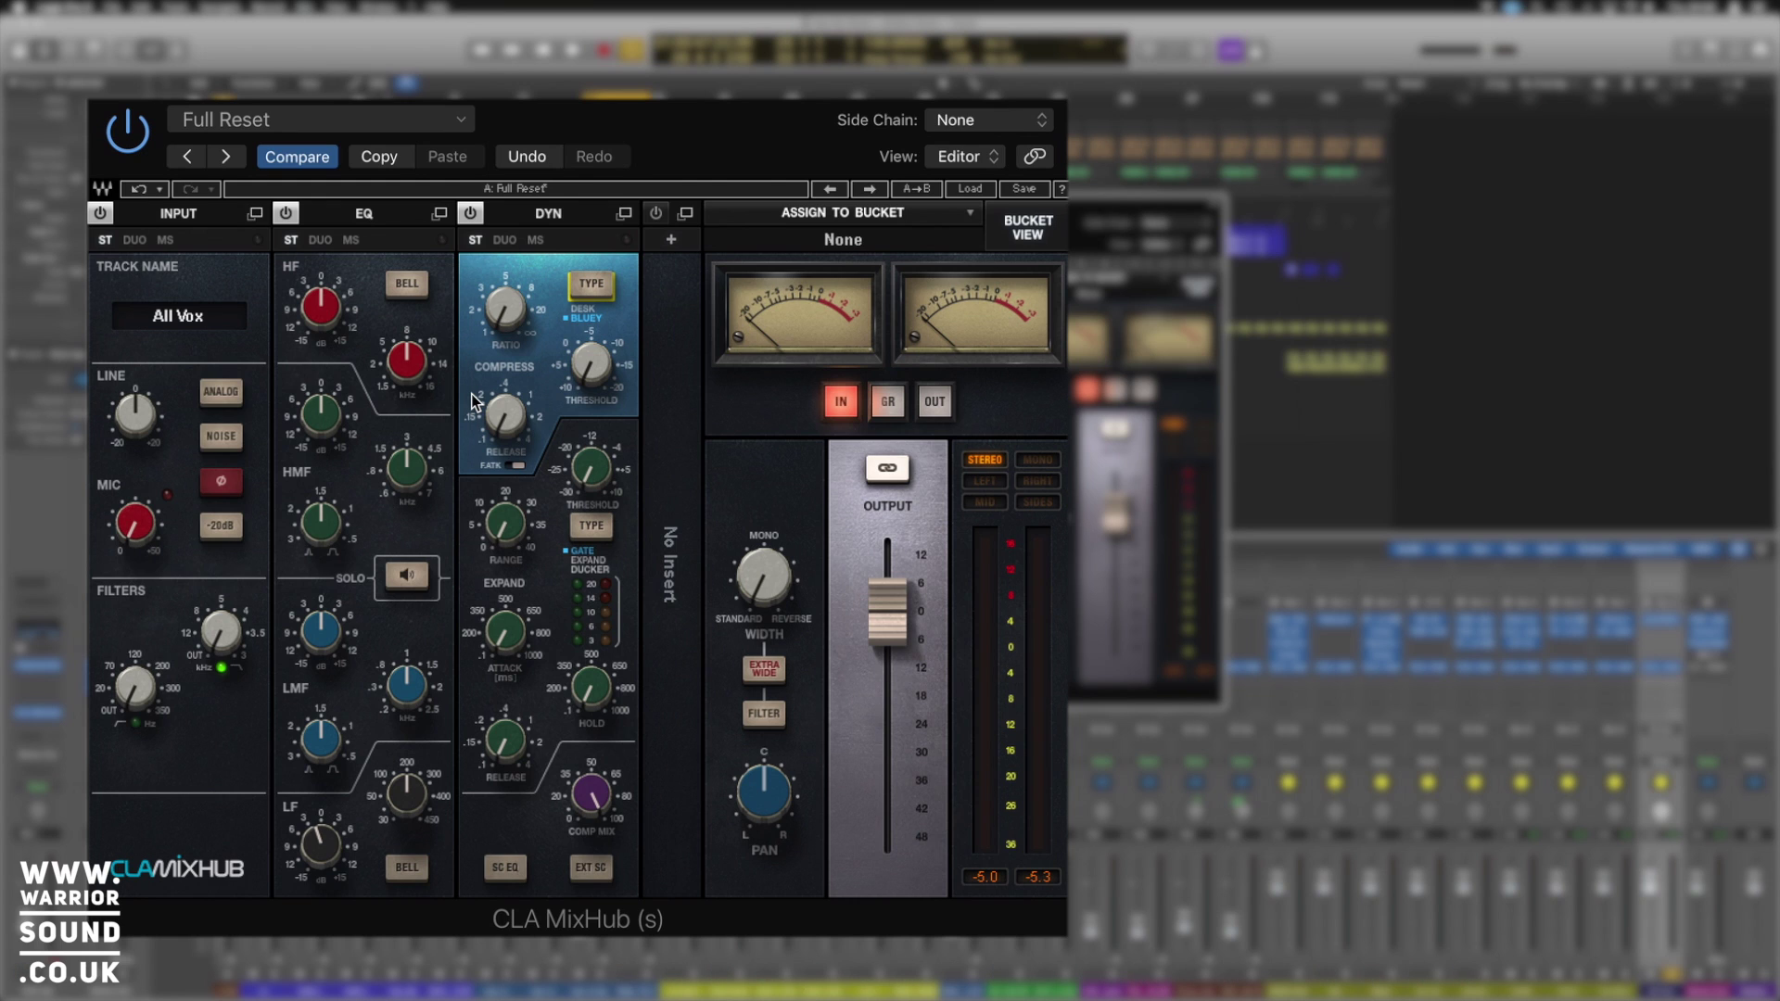
left_click(593, 292)
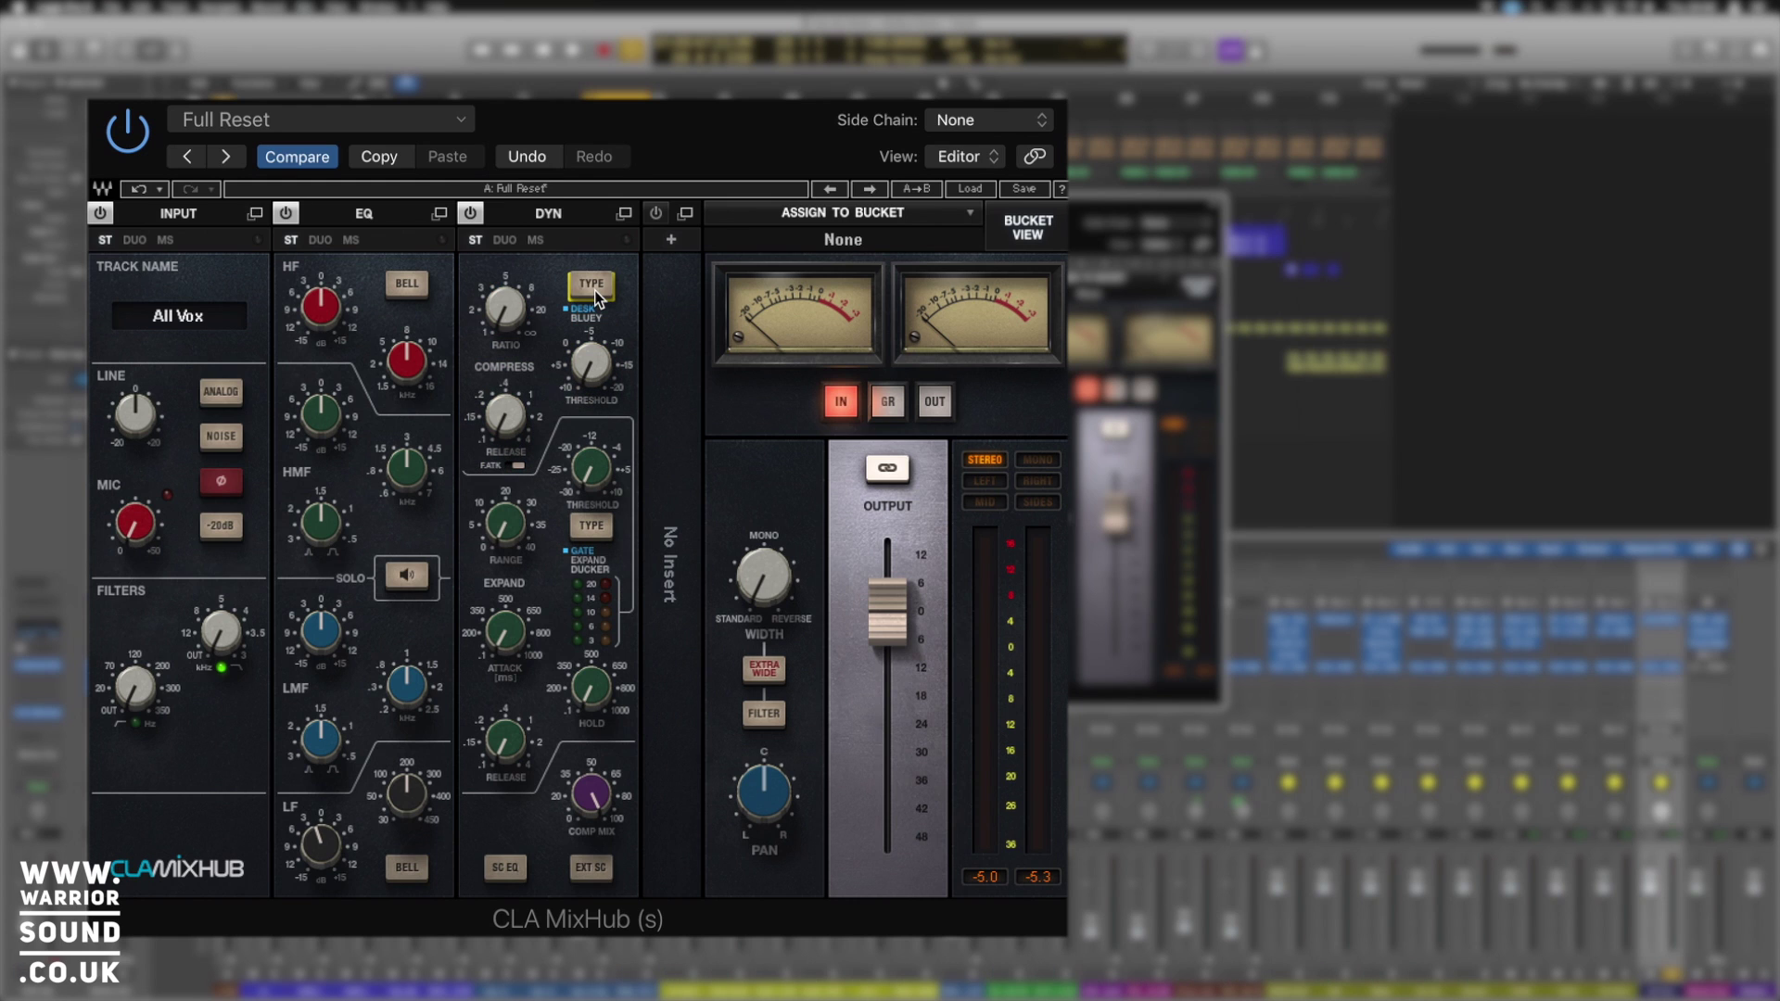
left_click(591, 526)
left_click(592, 526)
left_click(591, 527)
left_click(601, 534)
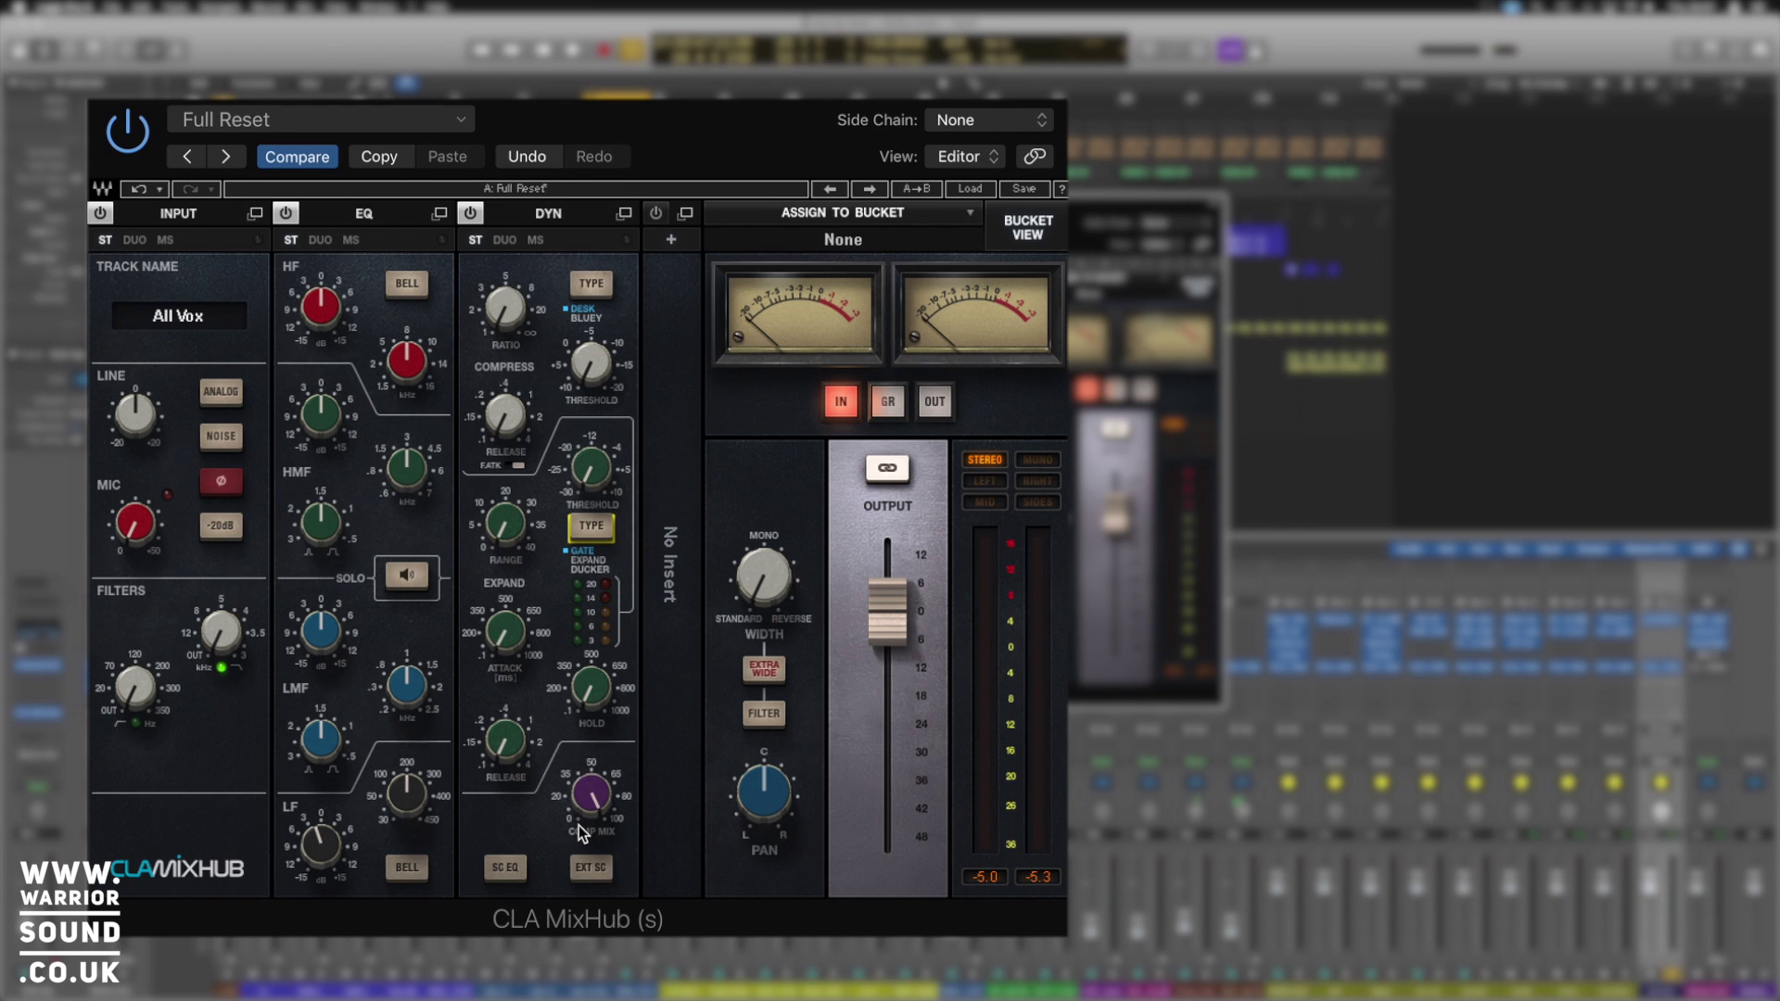
Try the Comp Mix control, the external sidechain with its source set to None, and the sidechain EQ.
left_click_drag(601, 803, 593, 795)
left_click(1014, 124)
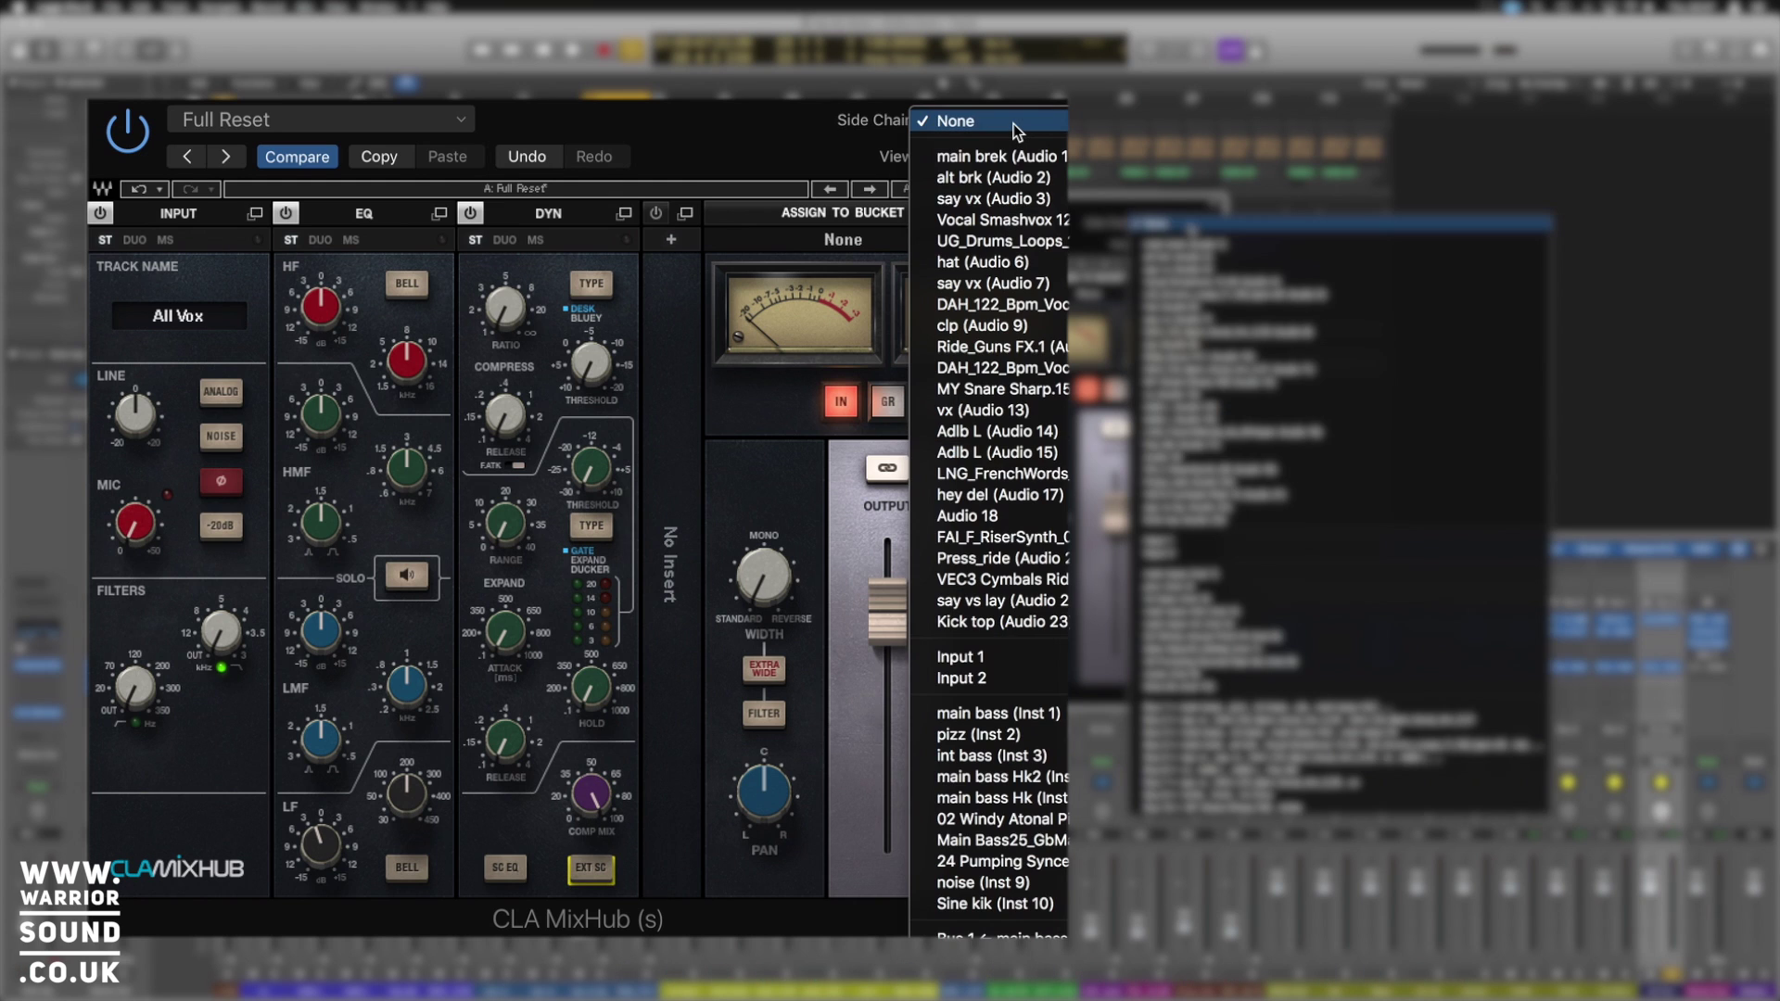
left_click(1015, 125)
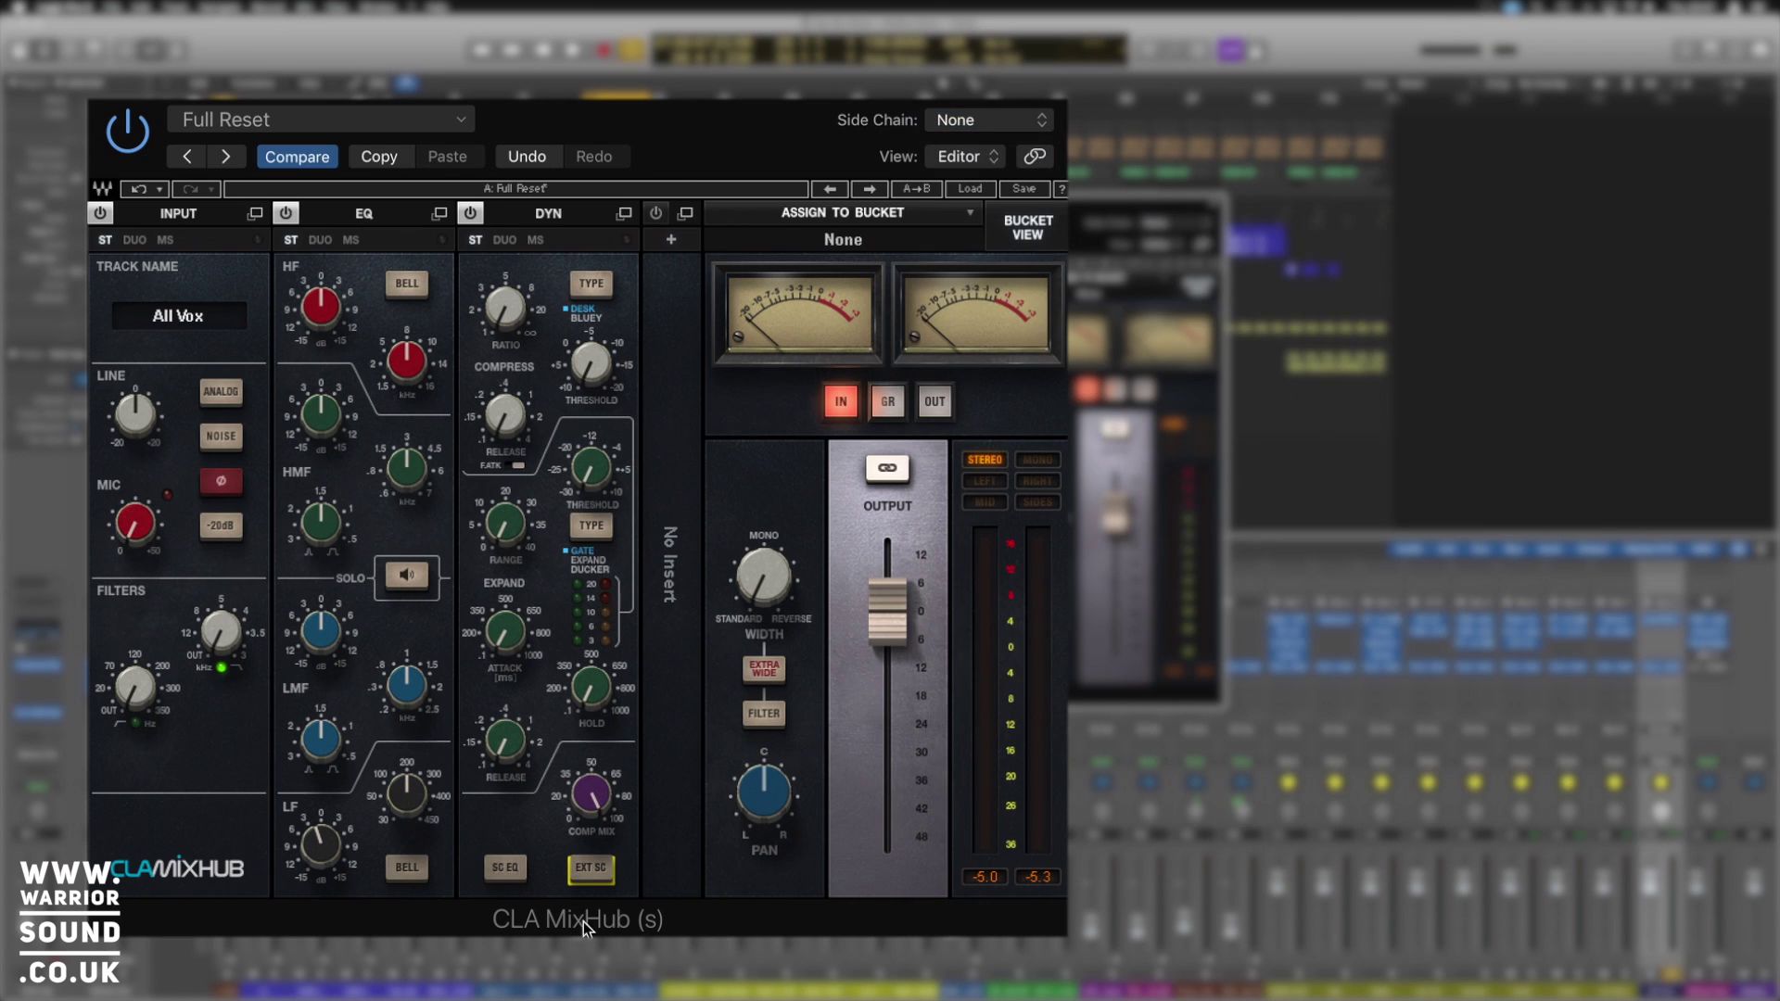
left_click(589, 870)
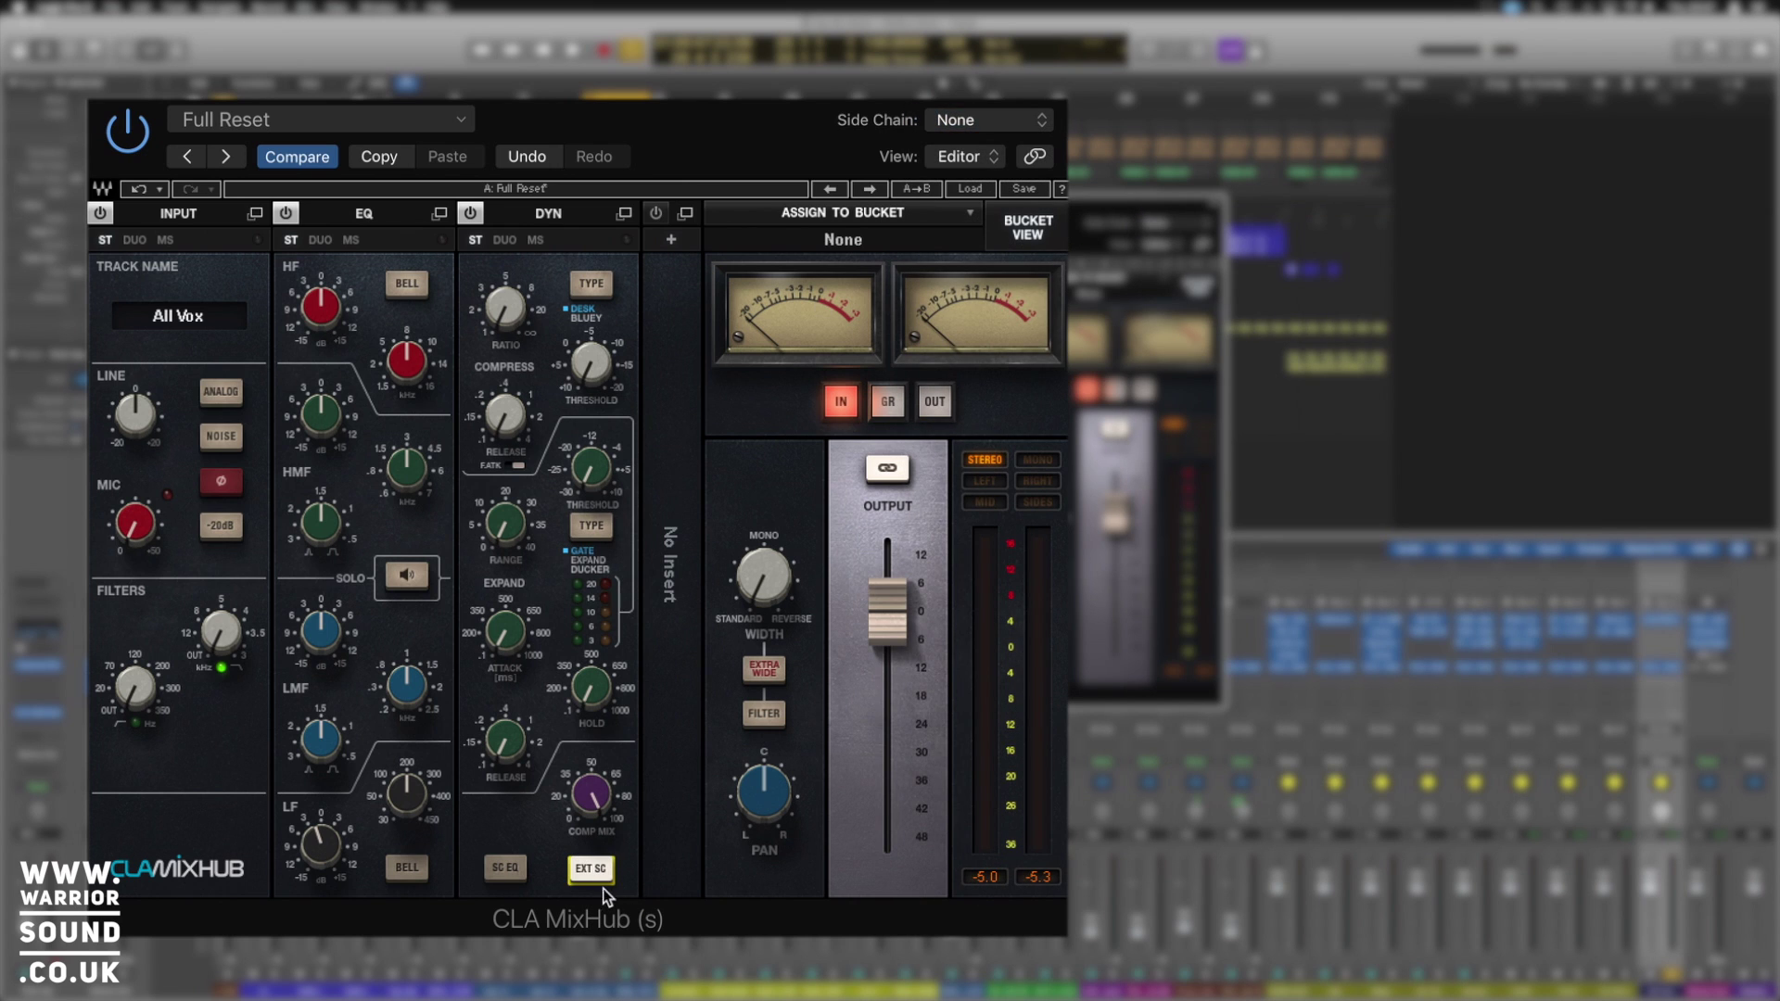
left_click(507, 874)
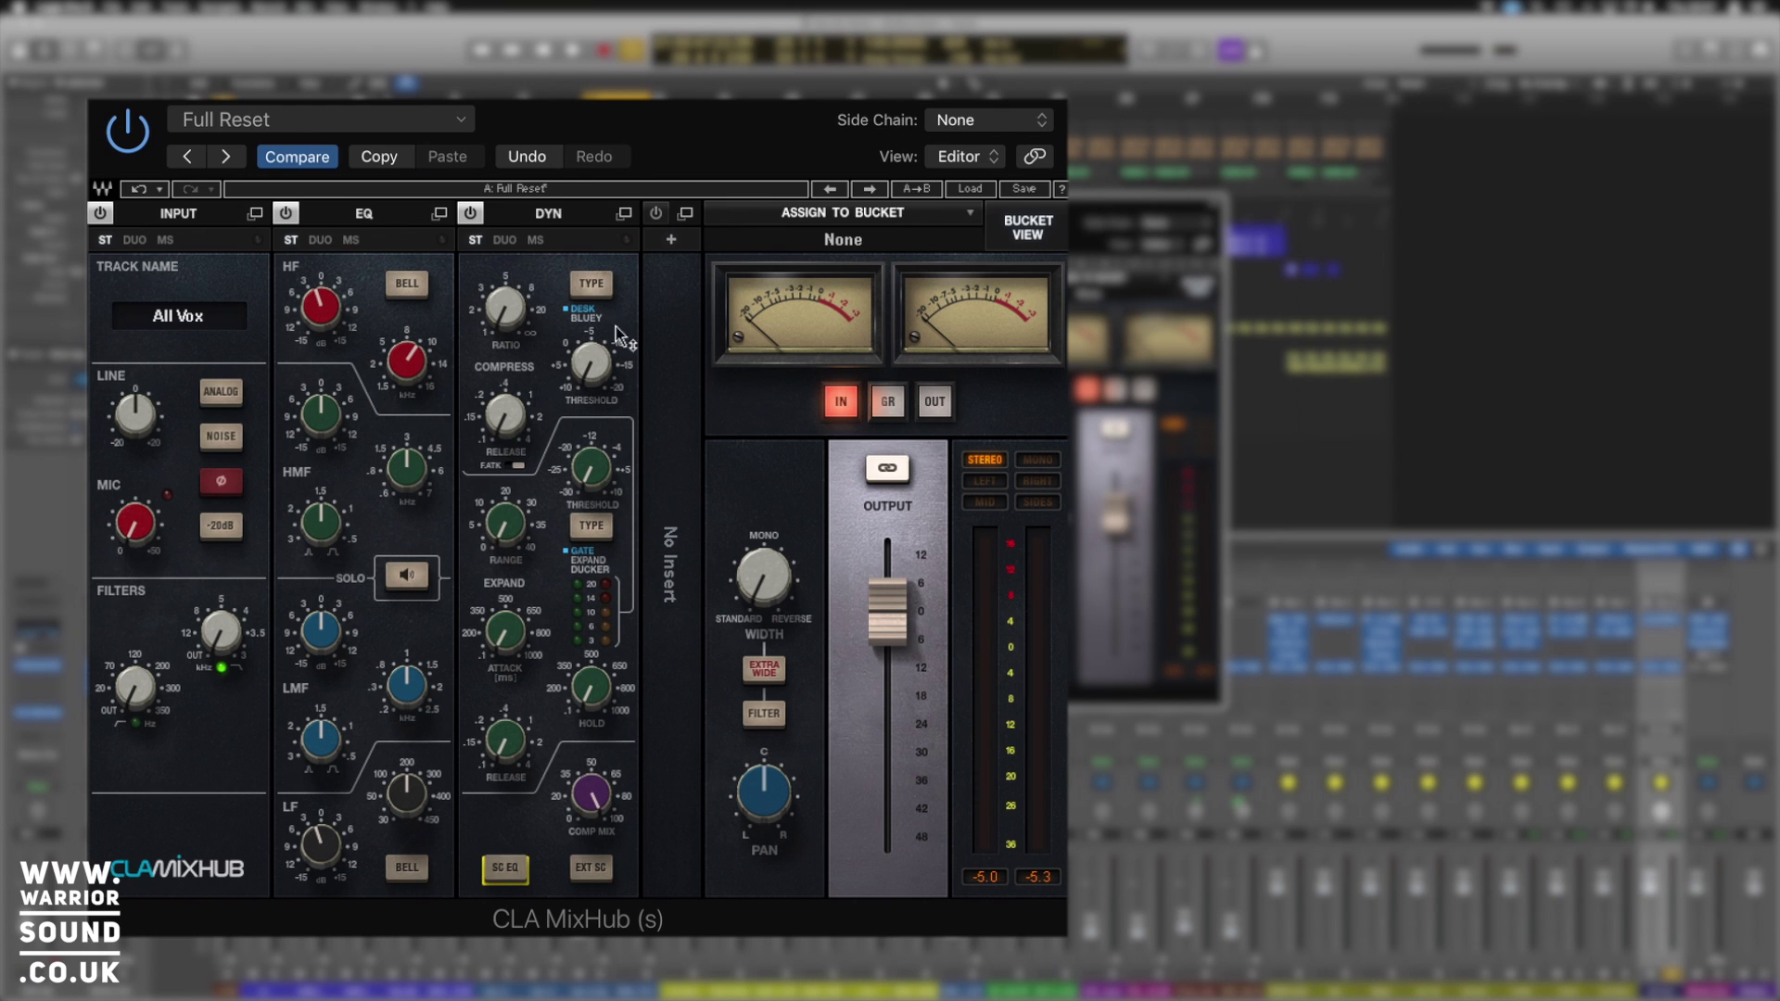
Expand the dynamics section and route the sidechain filter to the compressor.
left_click(626, 215)
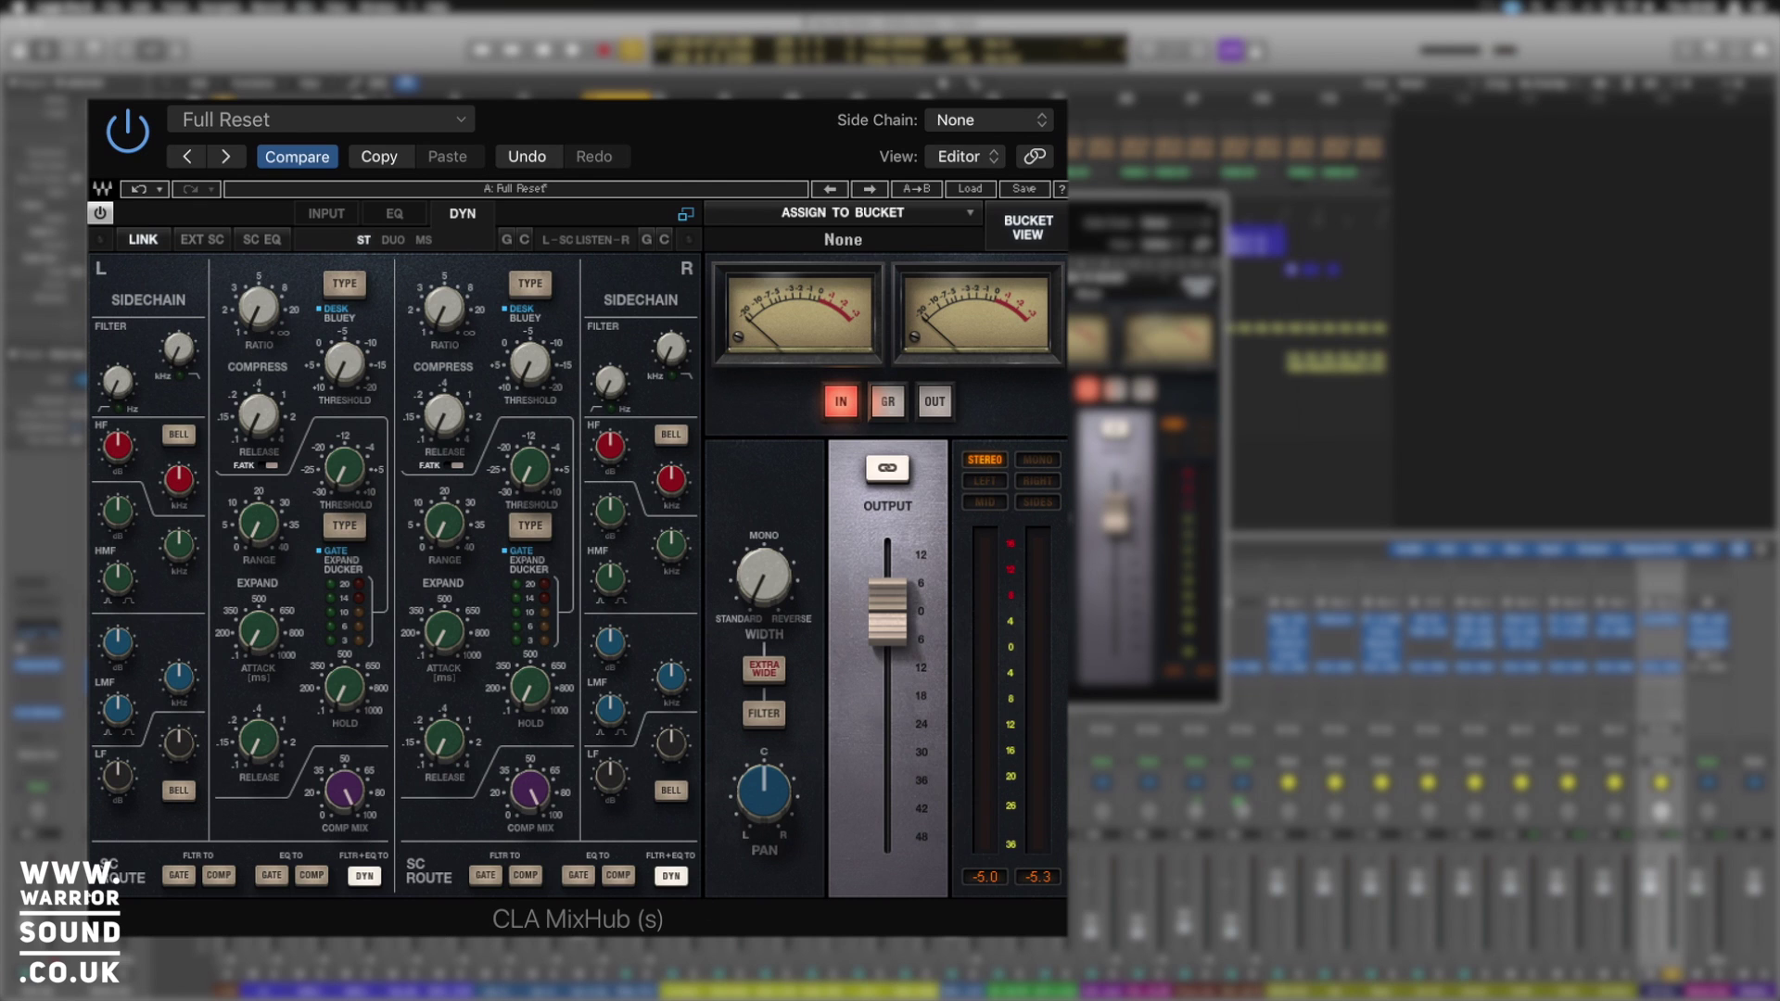
left_click(178, 878)
left_click(218, 877)
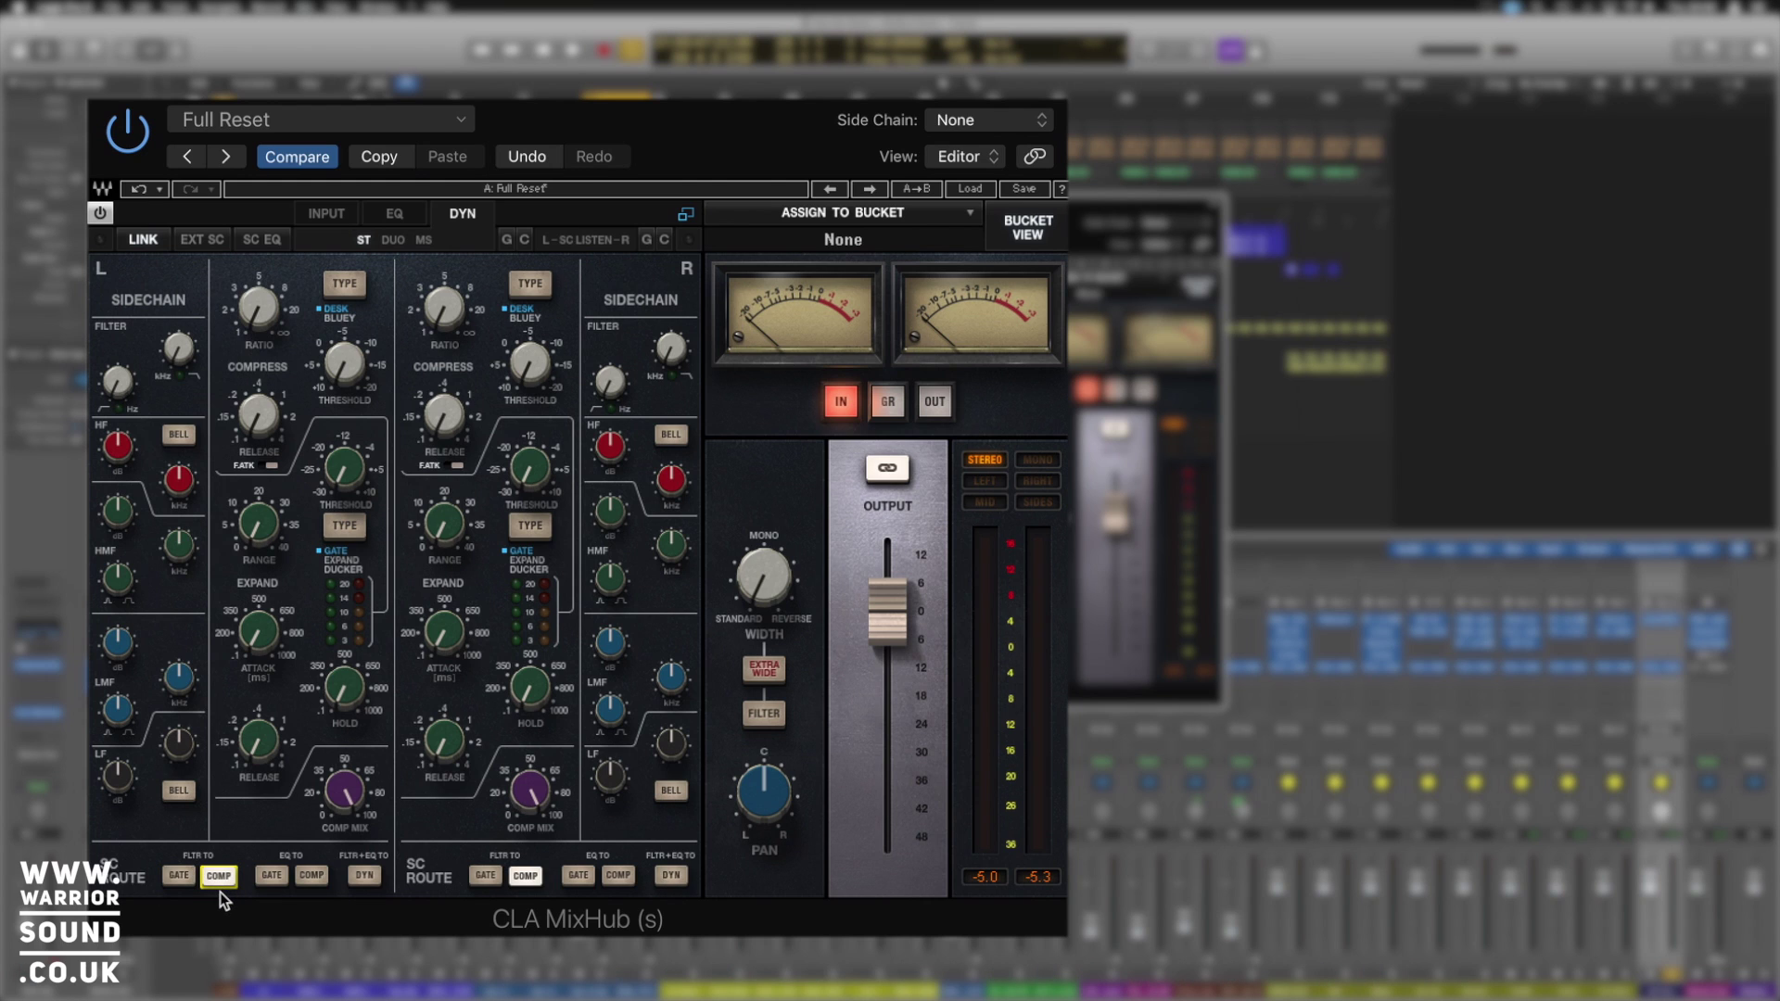
Try routing the sidechain EQ to the compressor and to the gate, clear the routing and collapse the dynamics view.
left_click(311, 876)
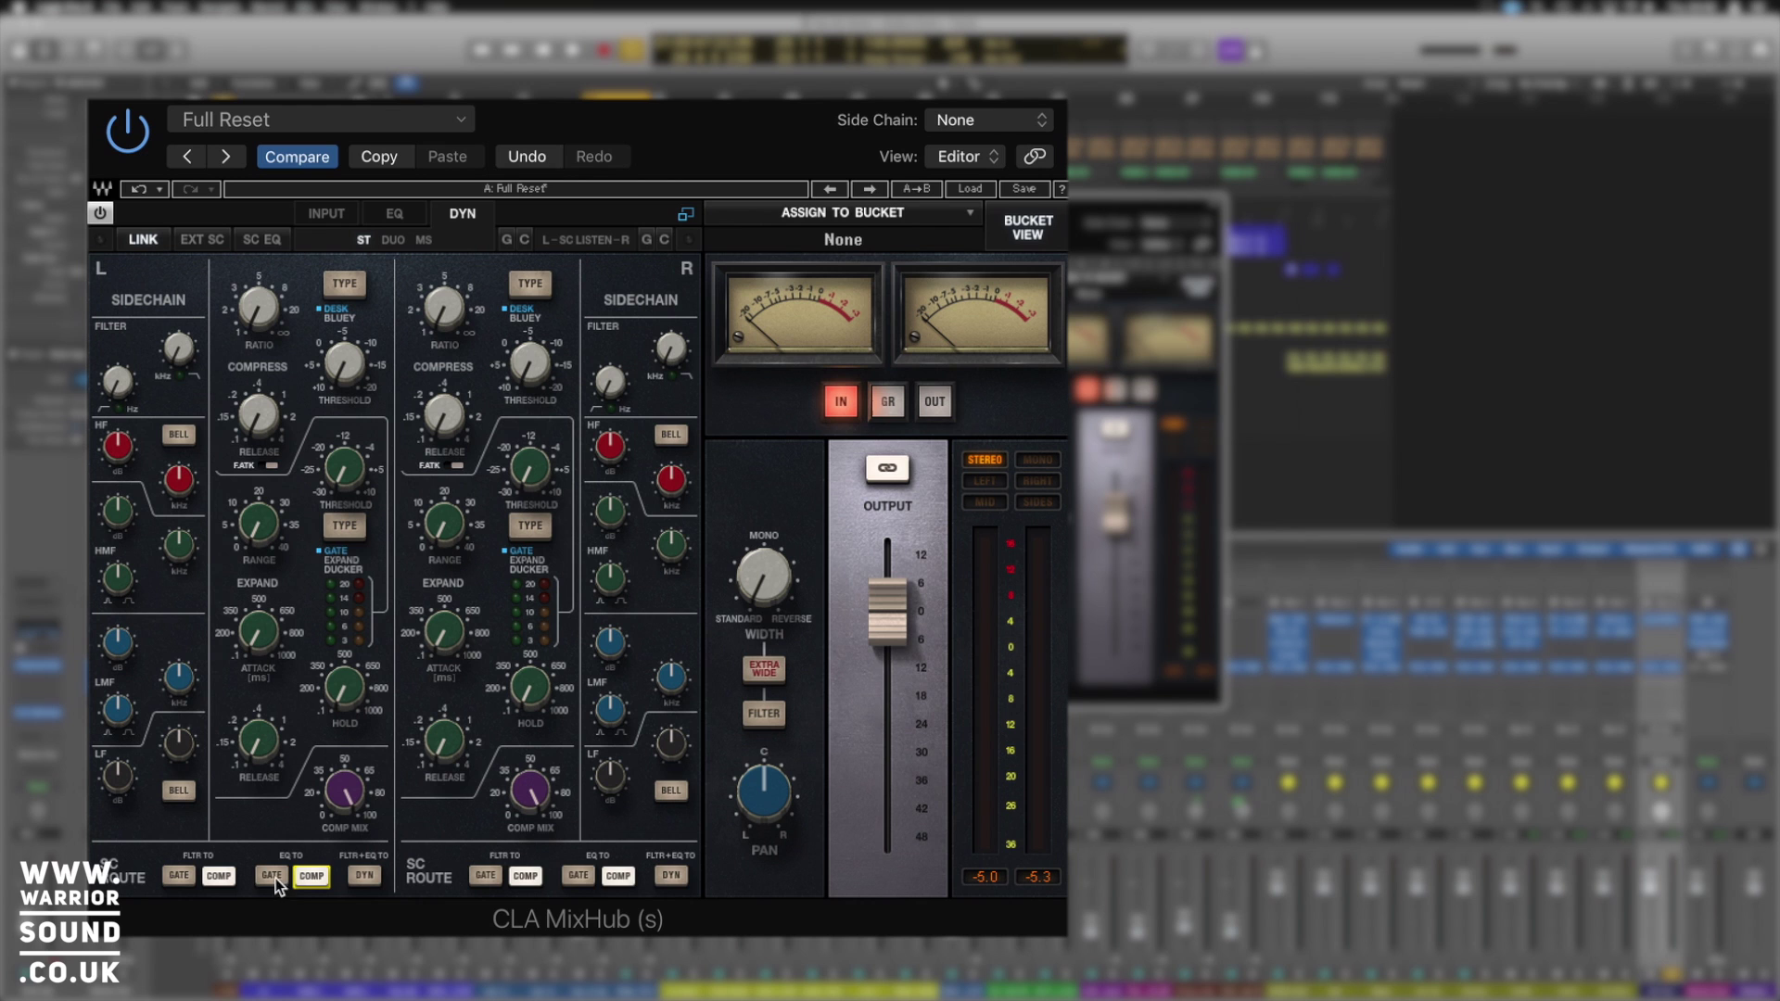
left_click(272, 876)
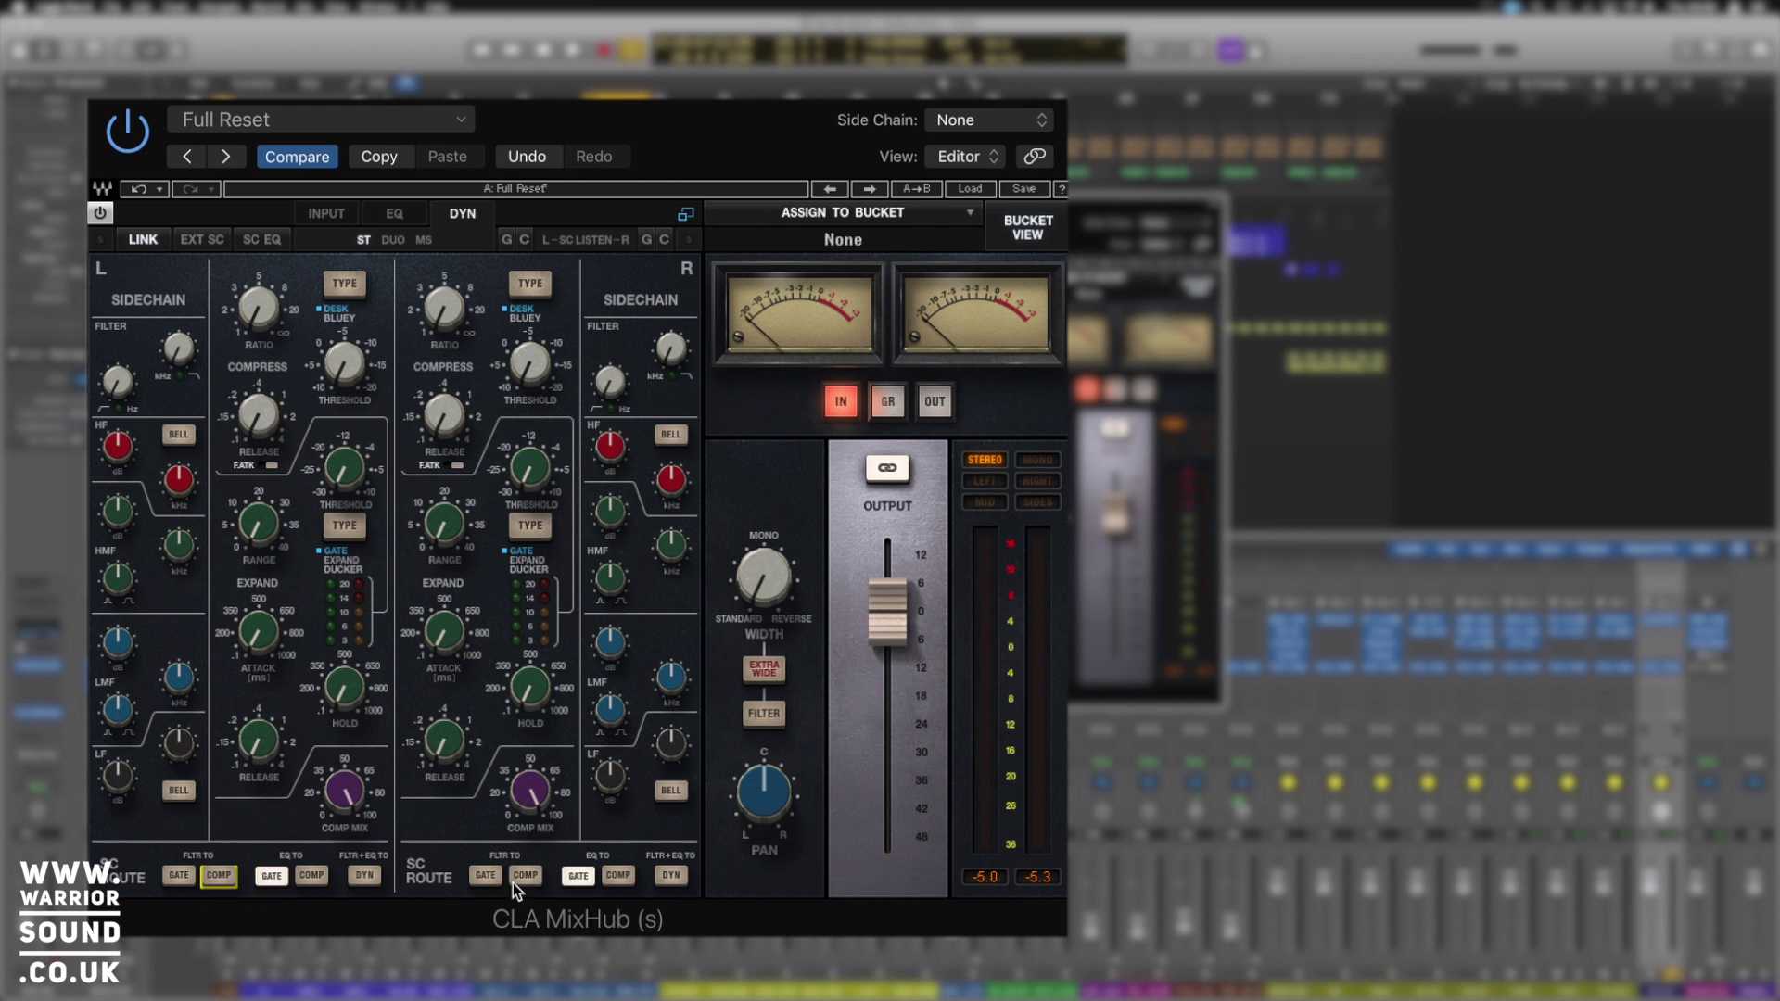
left_click(685, 214)
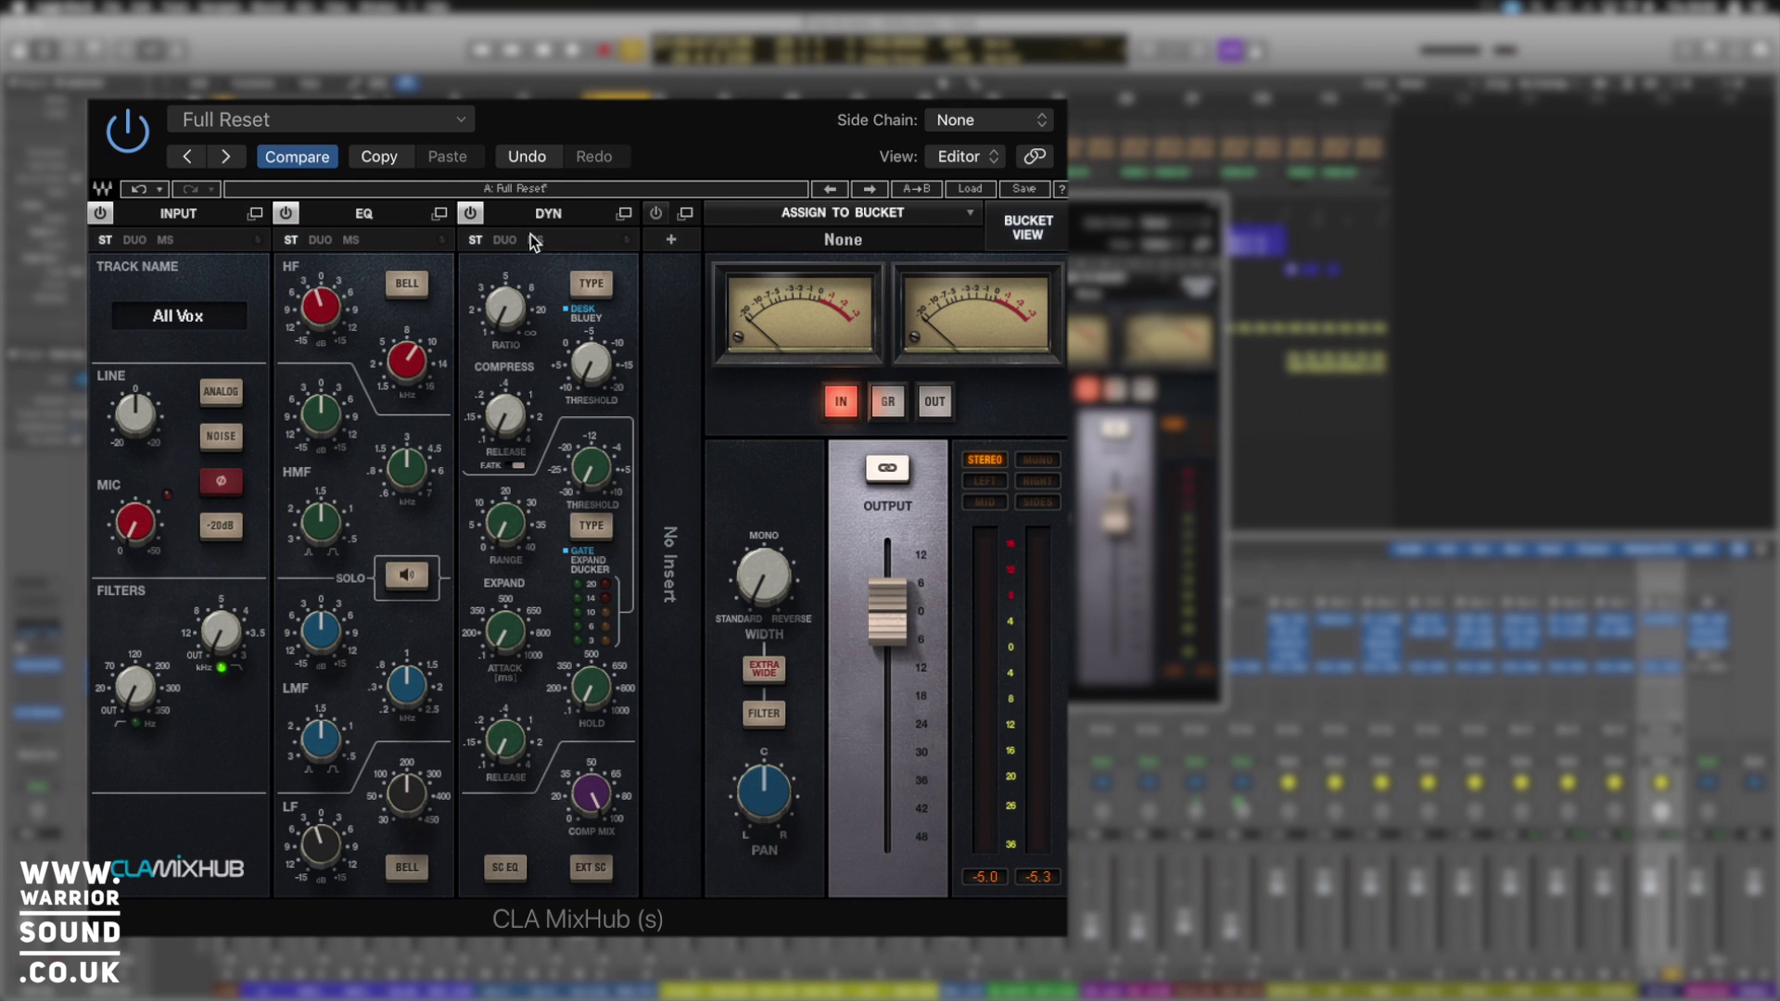
Look through the expanded views of the input, EQ and dynamics sections.
left_click(254, 213)
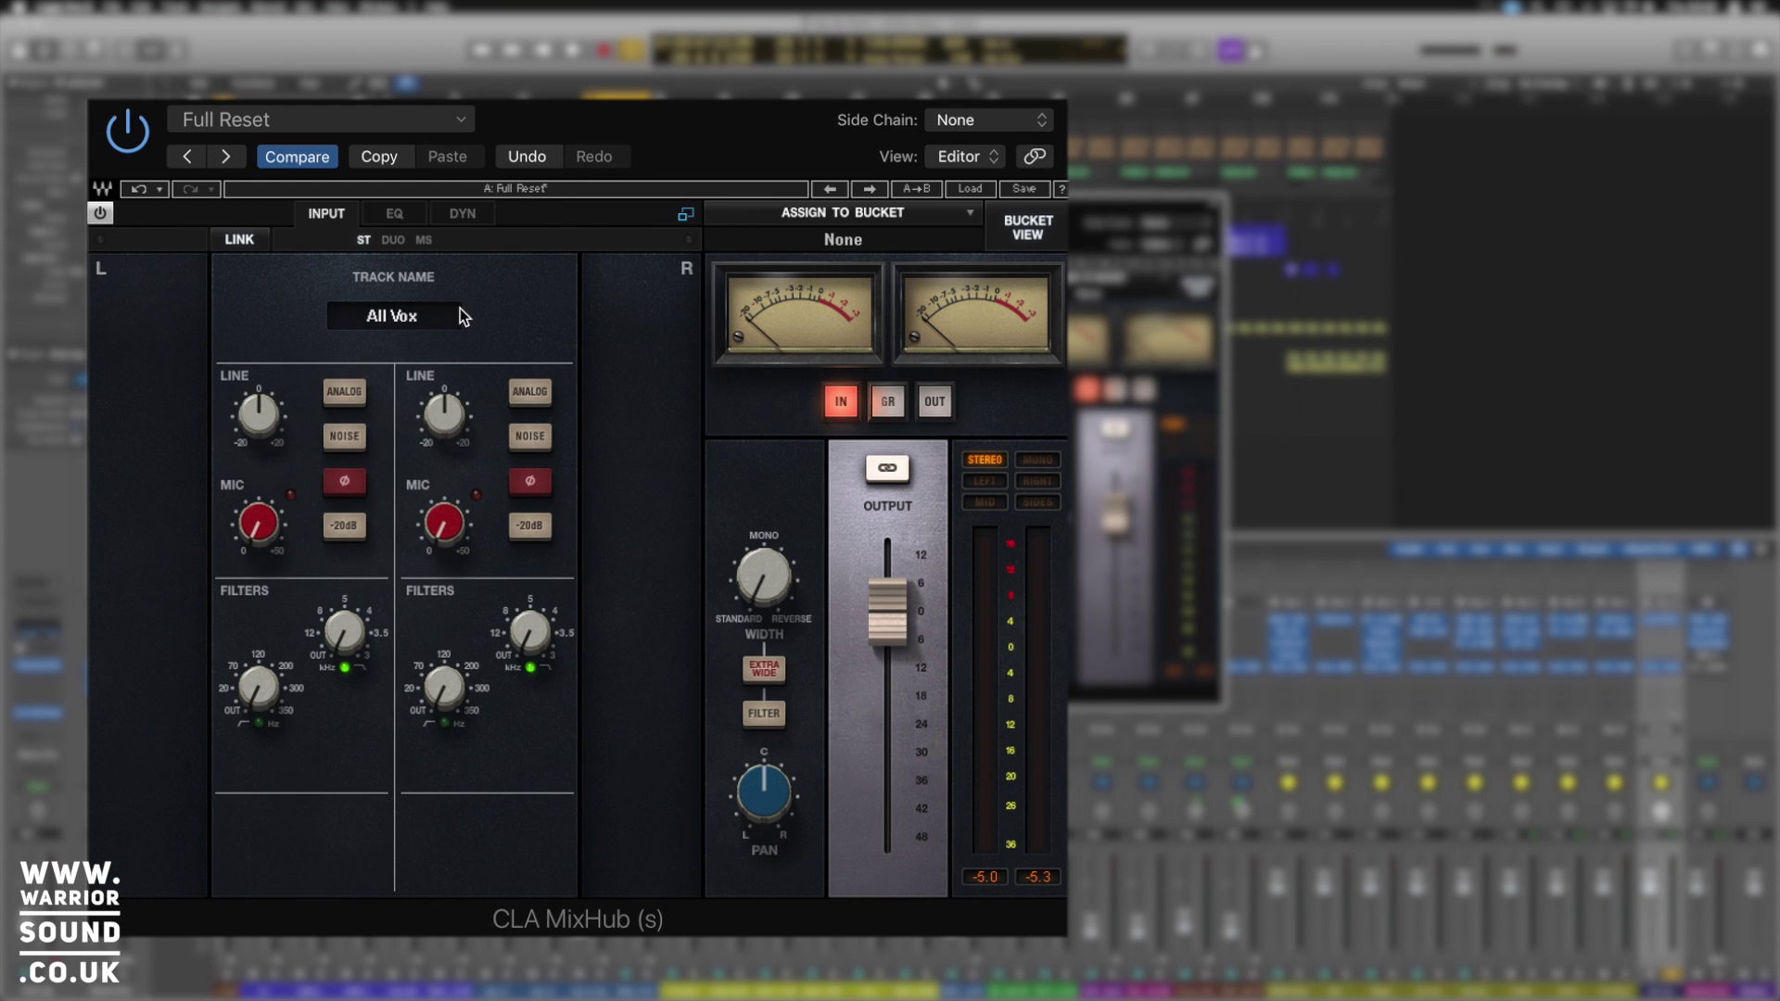
left_click(397, 217)
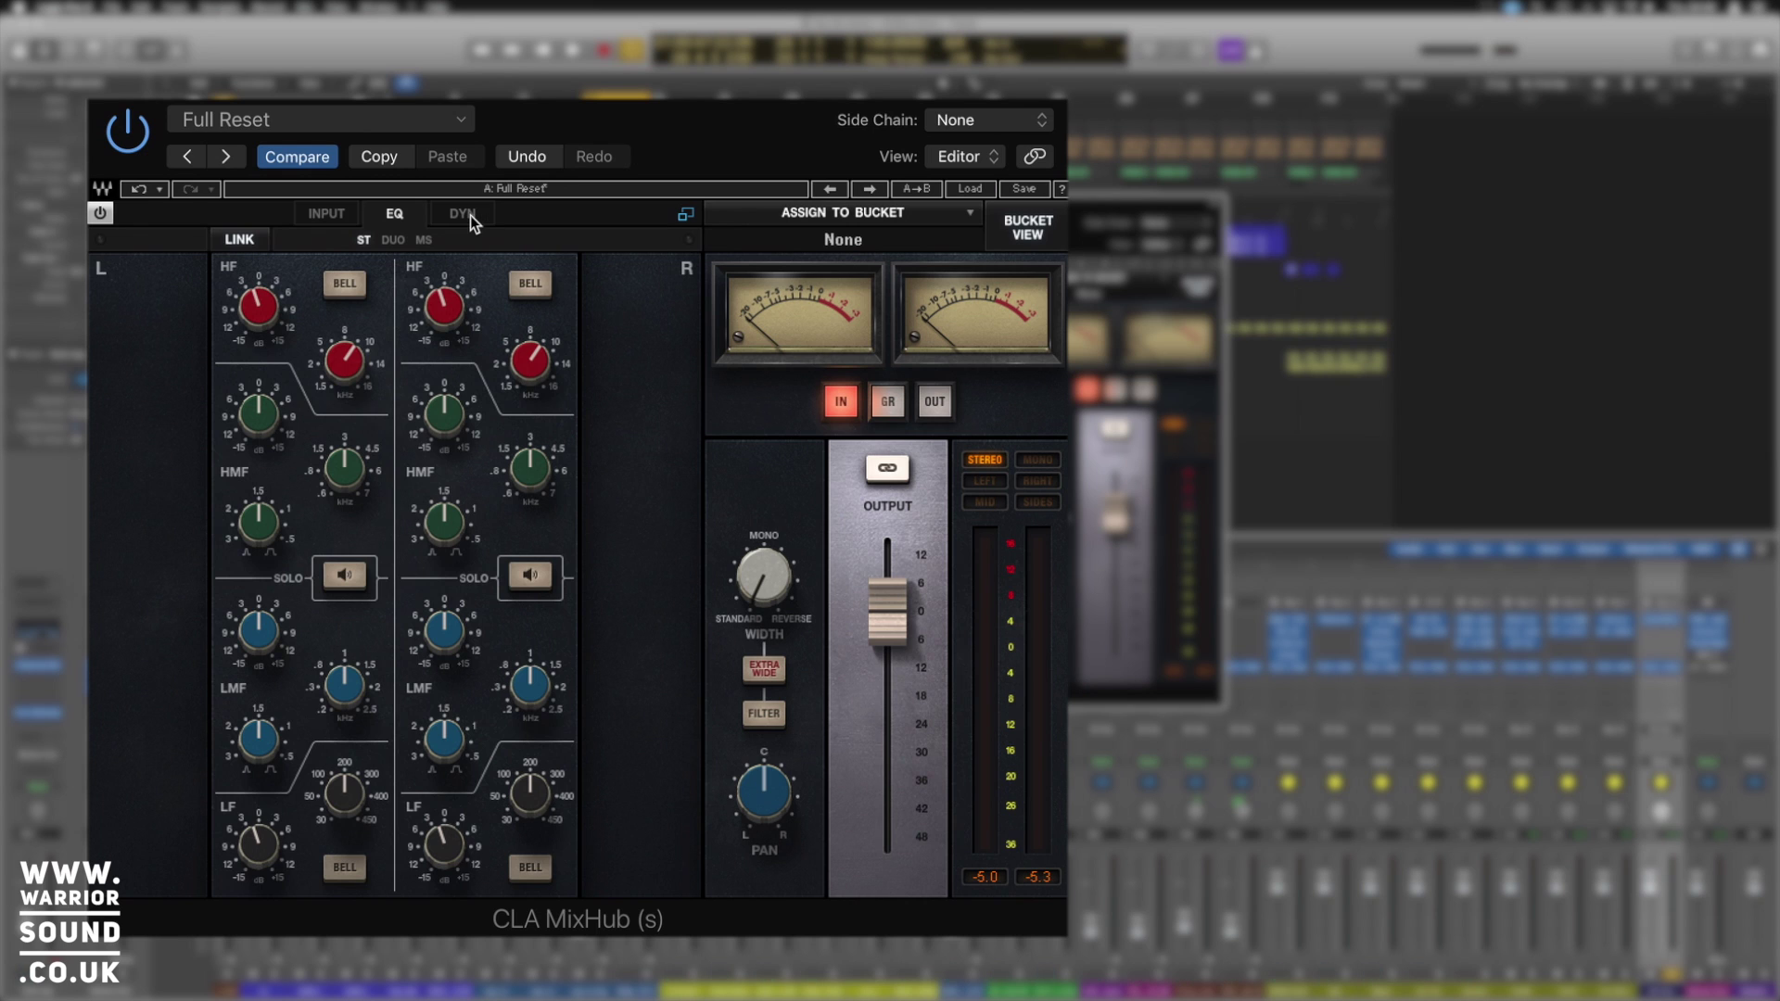
left_click(466, 217)
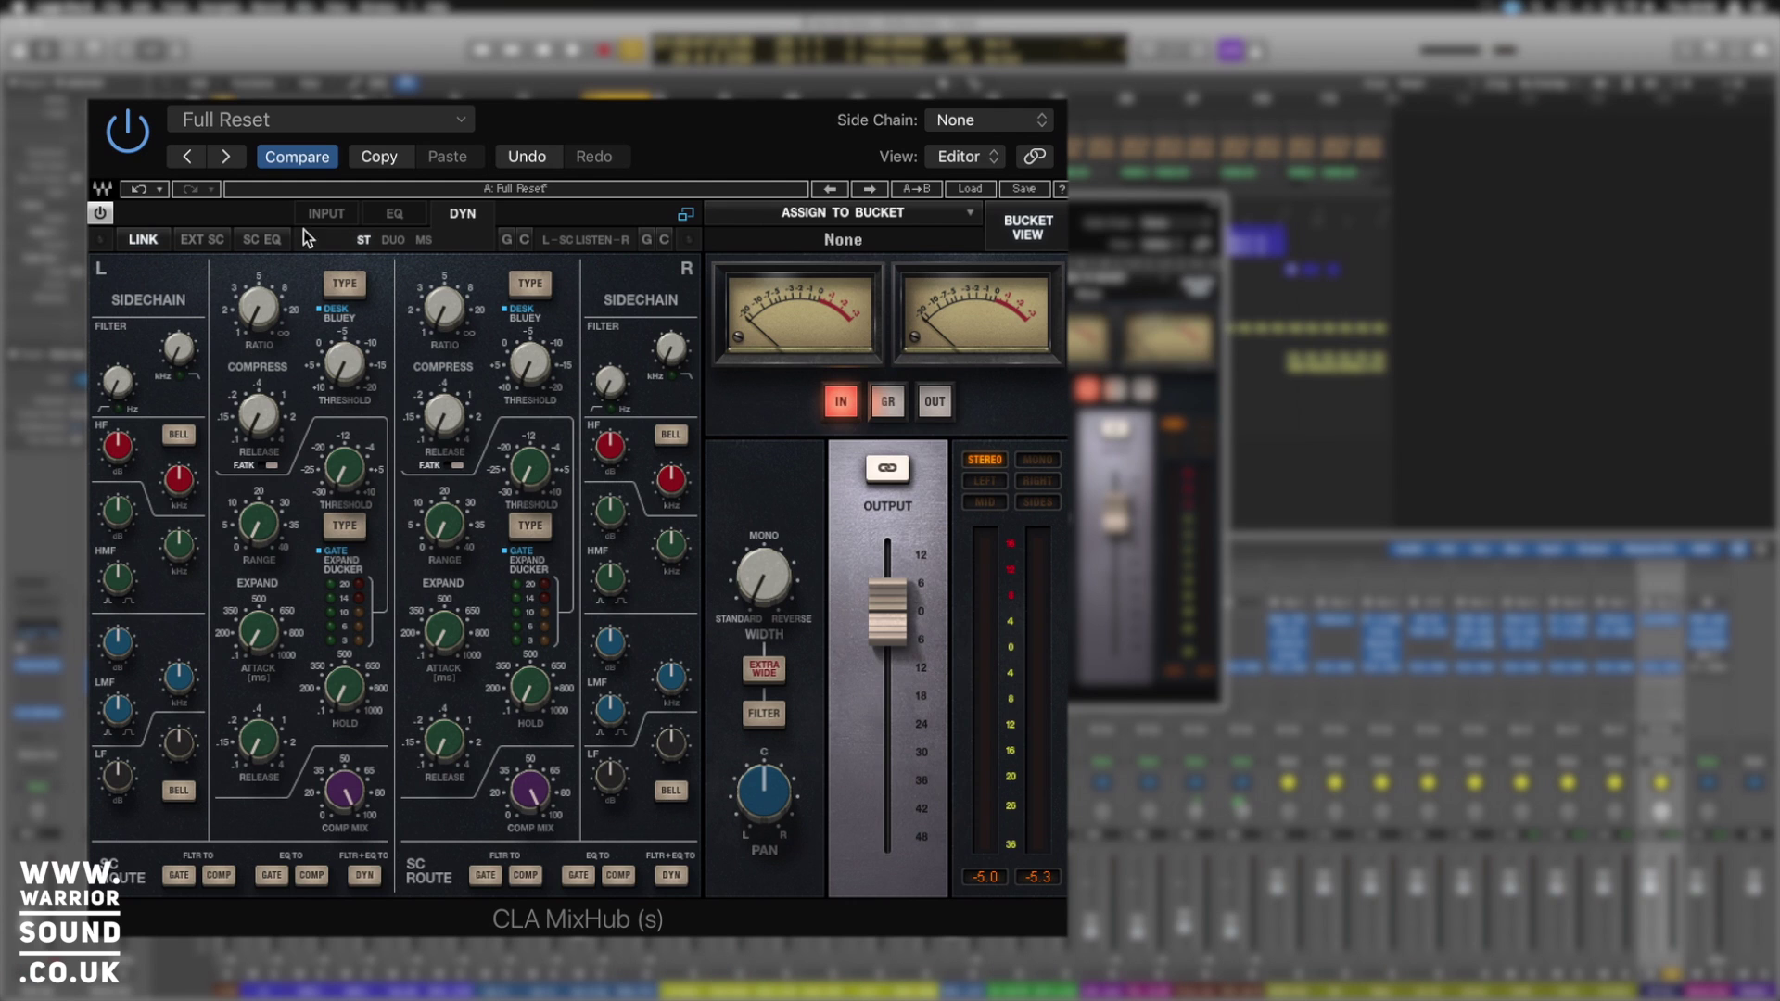
Try the gate and compressor sidechain listen options in stereo and Duo modes, and restore the collapsed stereo view.
mouse_move(172, 354)
left_click(507, 241)
left_click(524, 240)
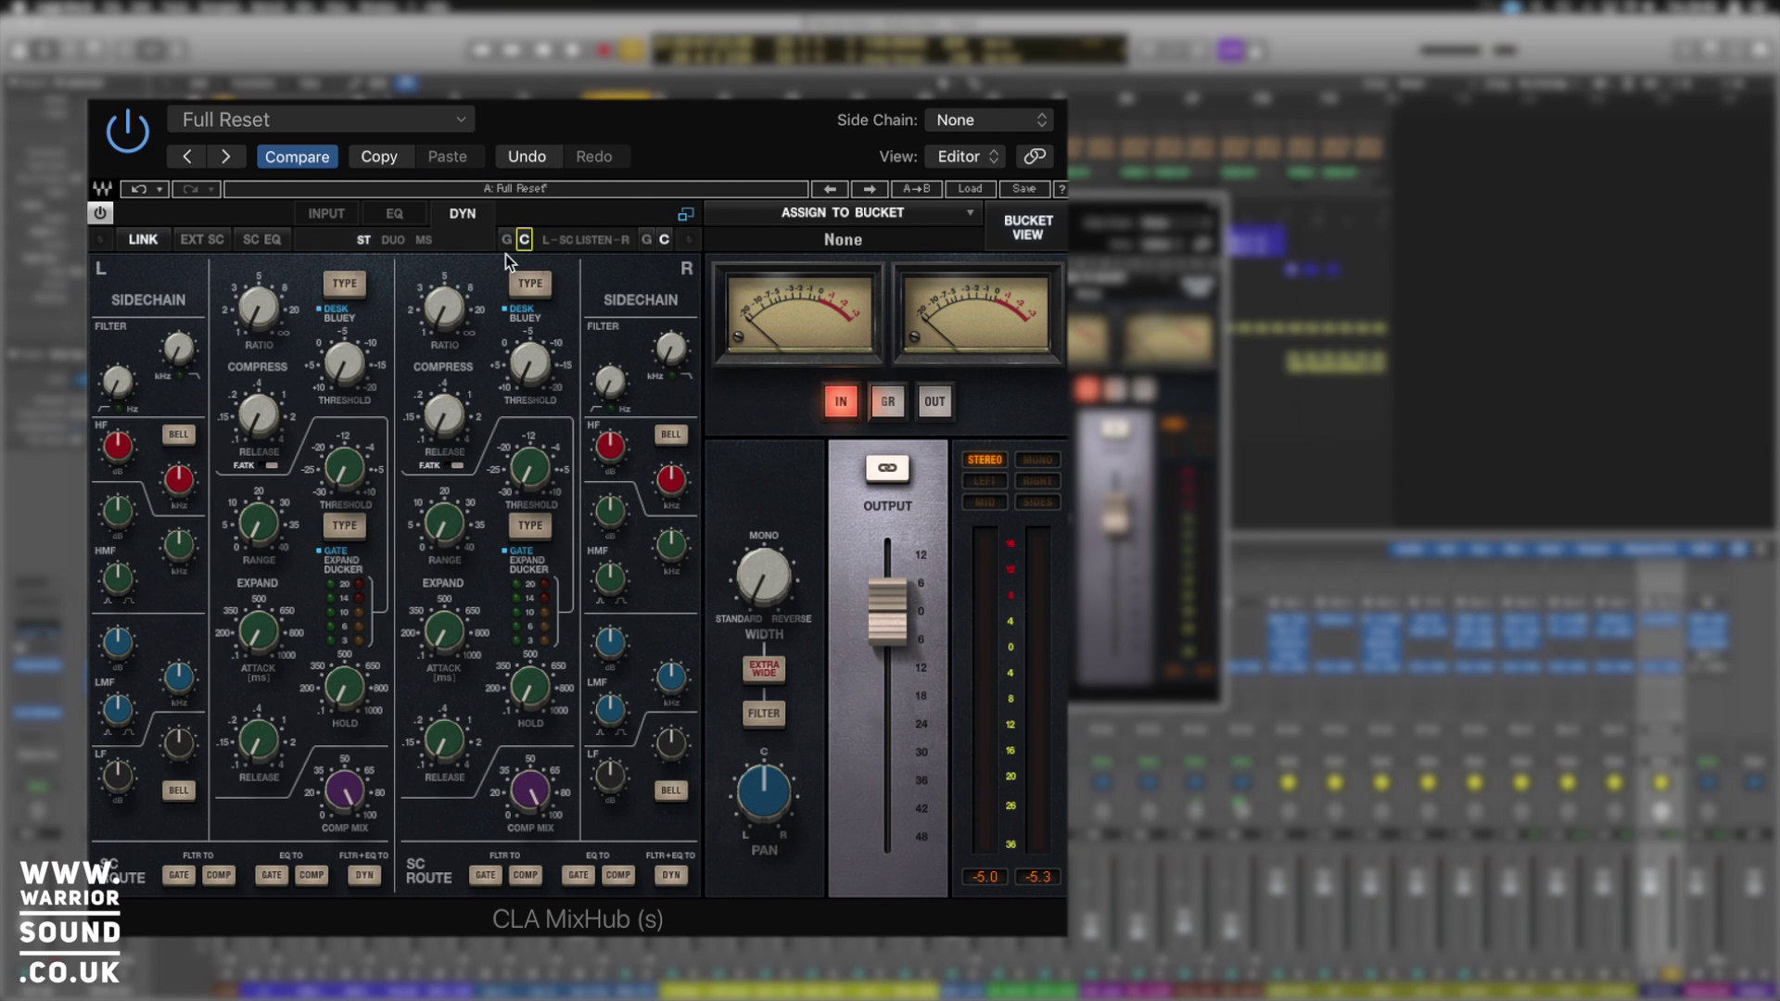
left_click(507, 241)
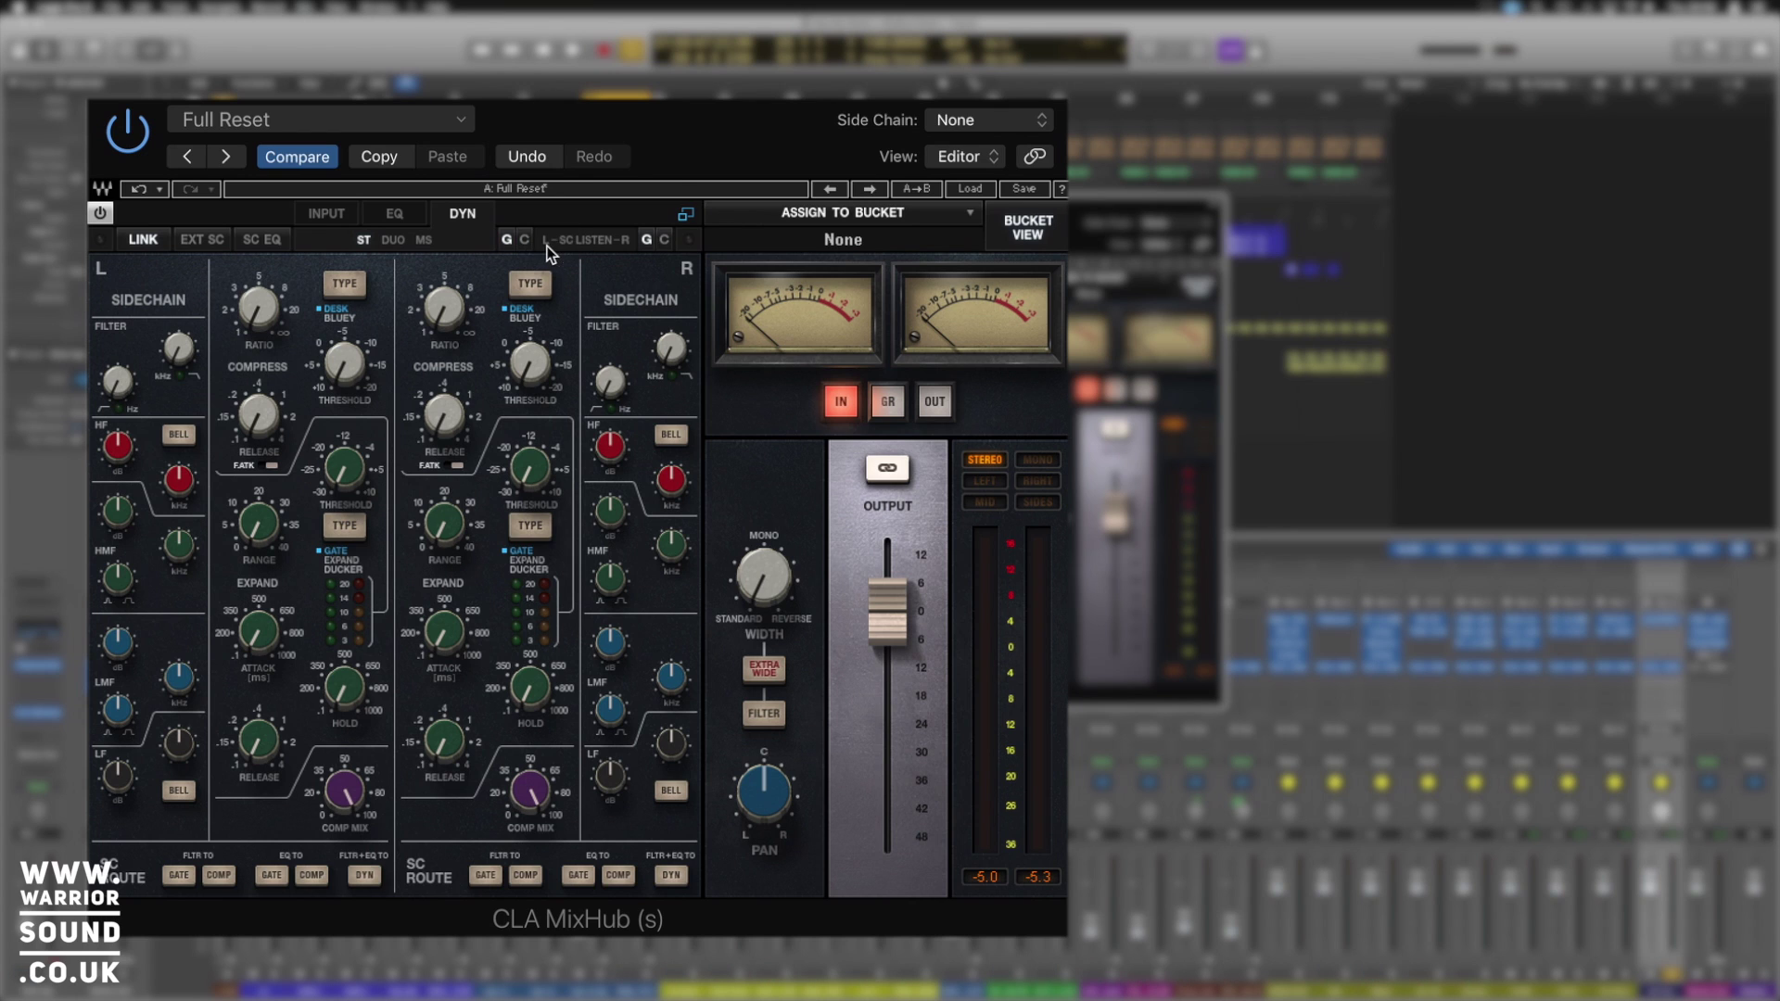
left_click(395, 240)
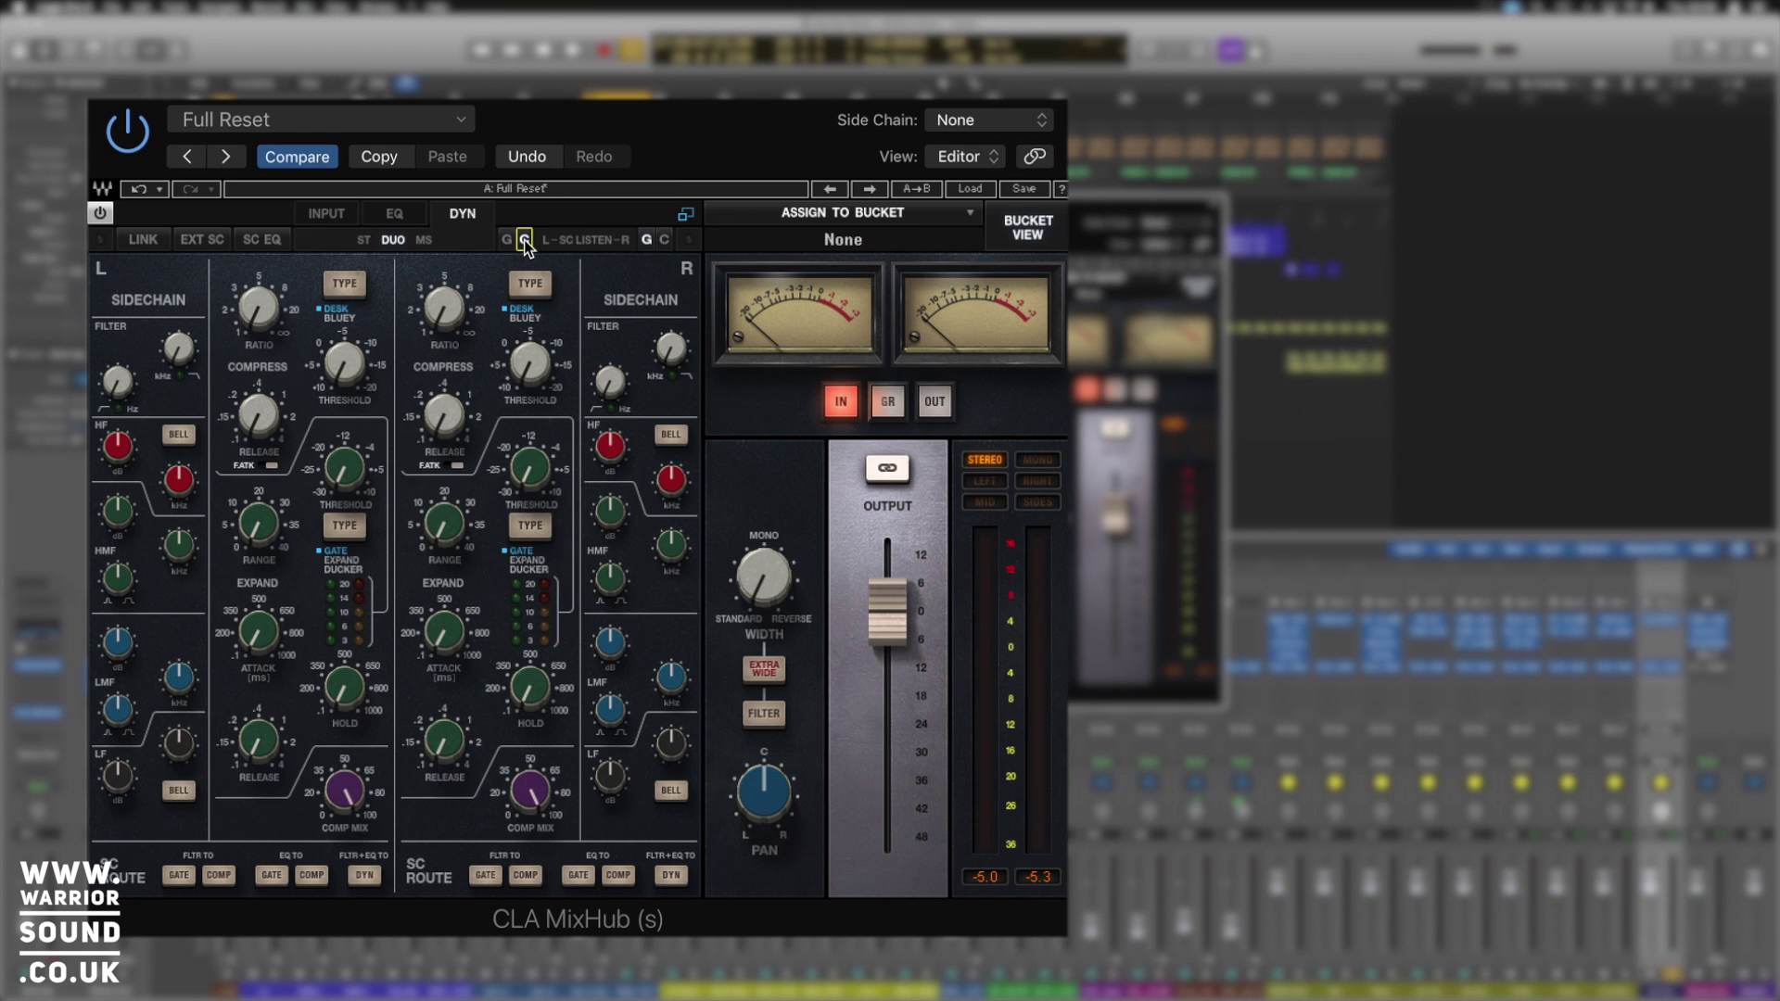
left_click(522, 239)
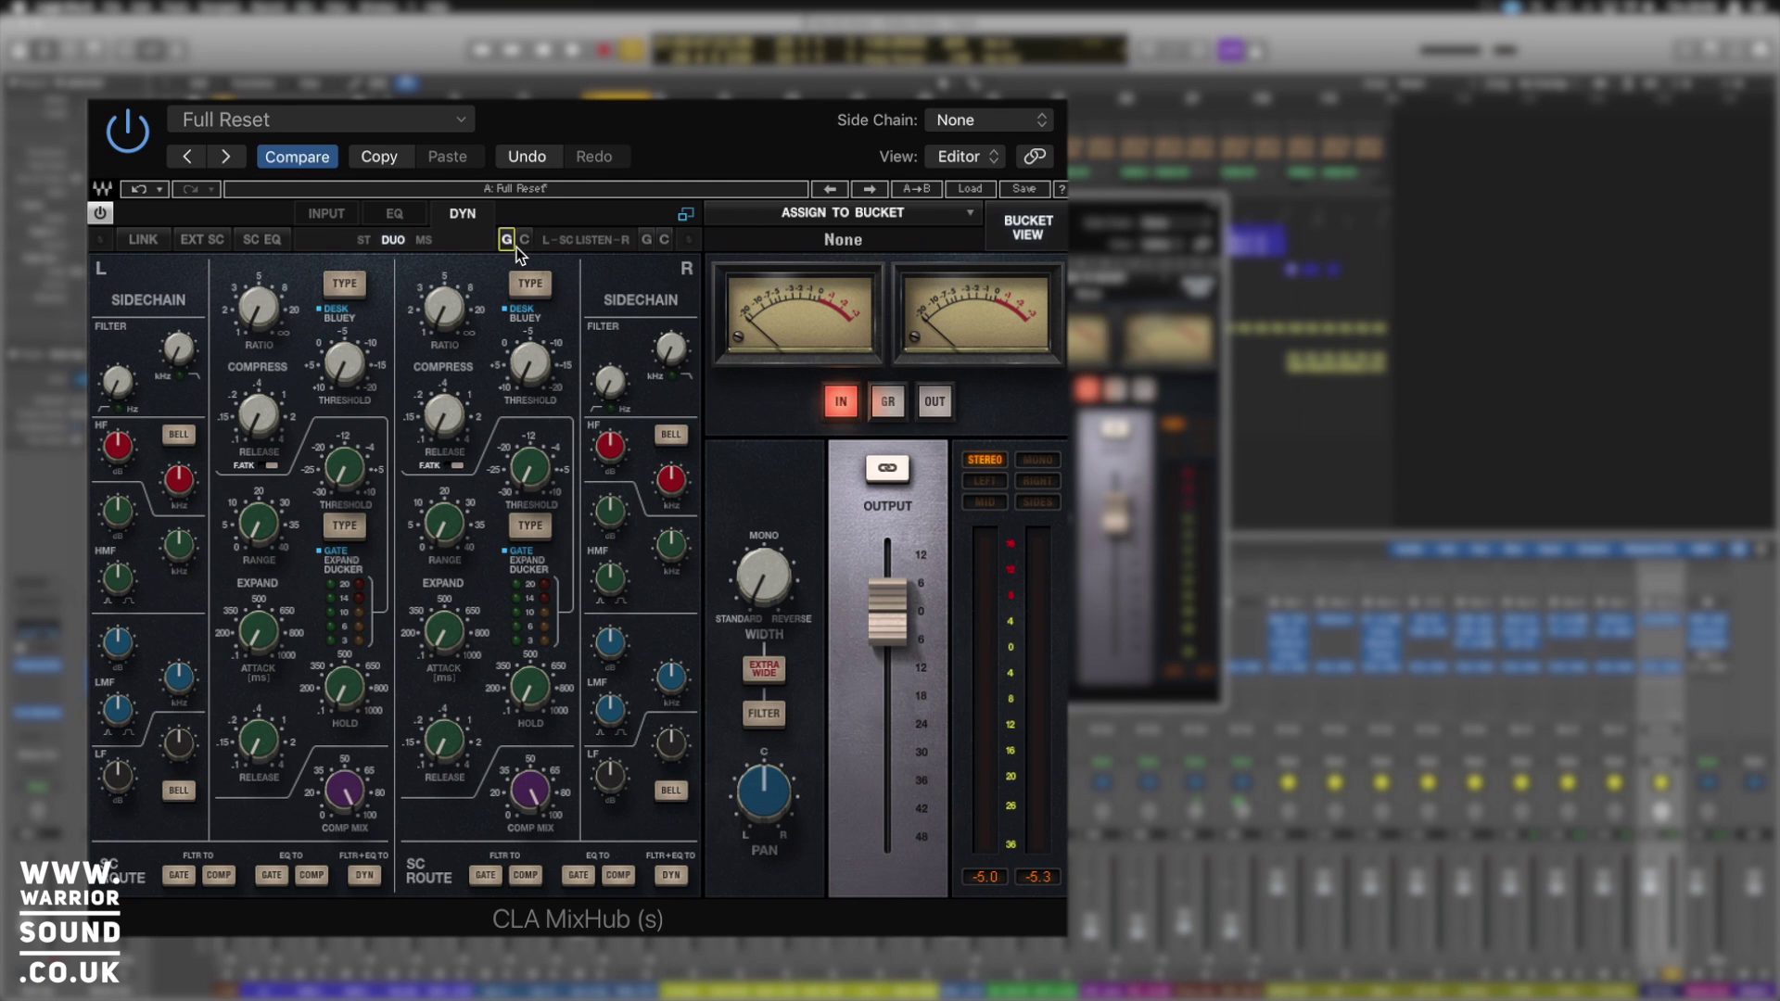
left_click(649, 241)
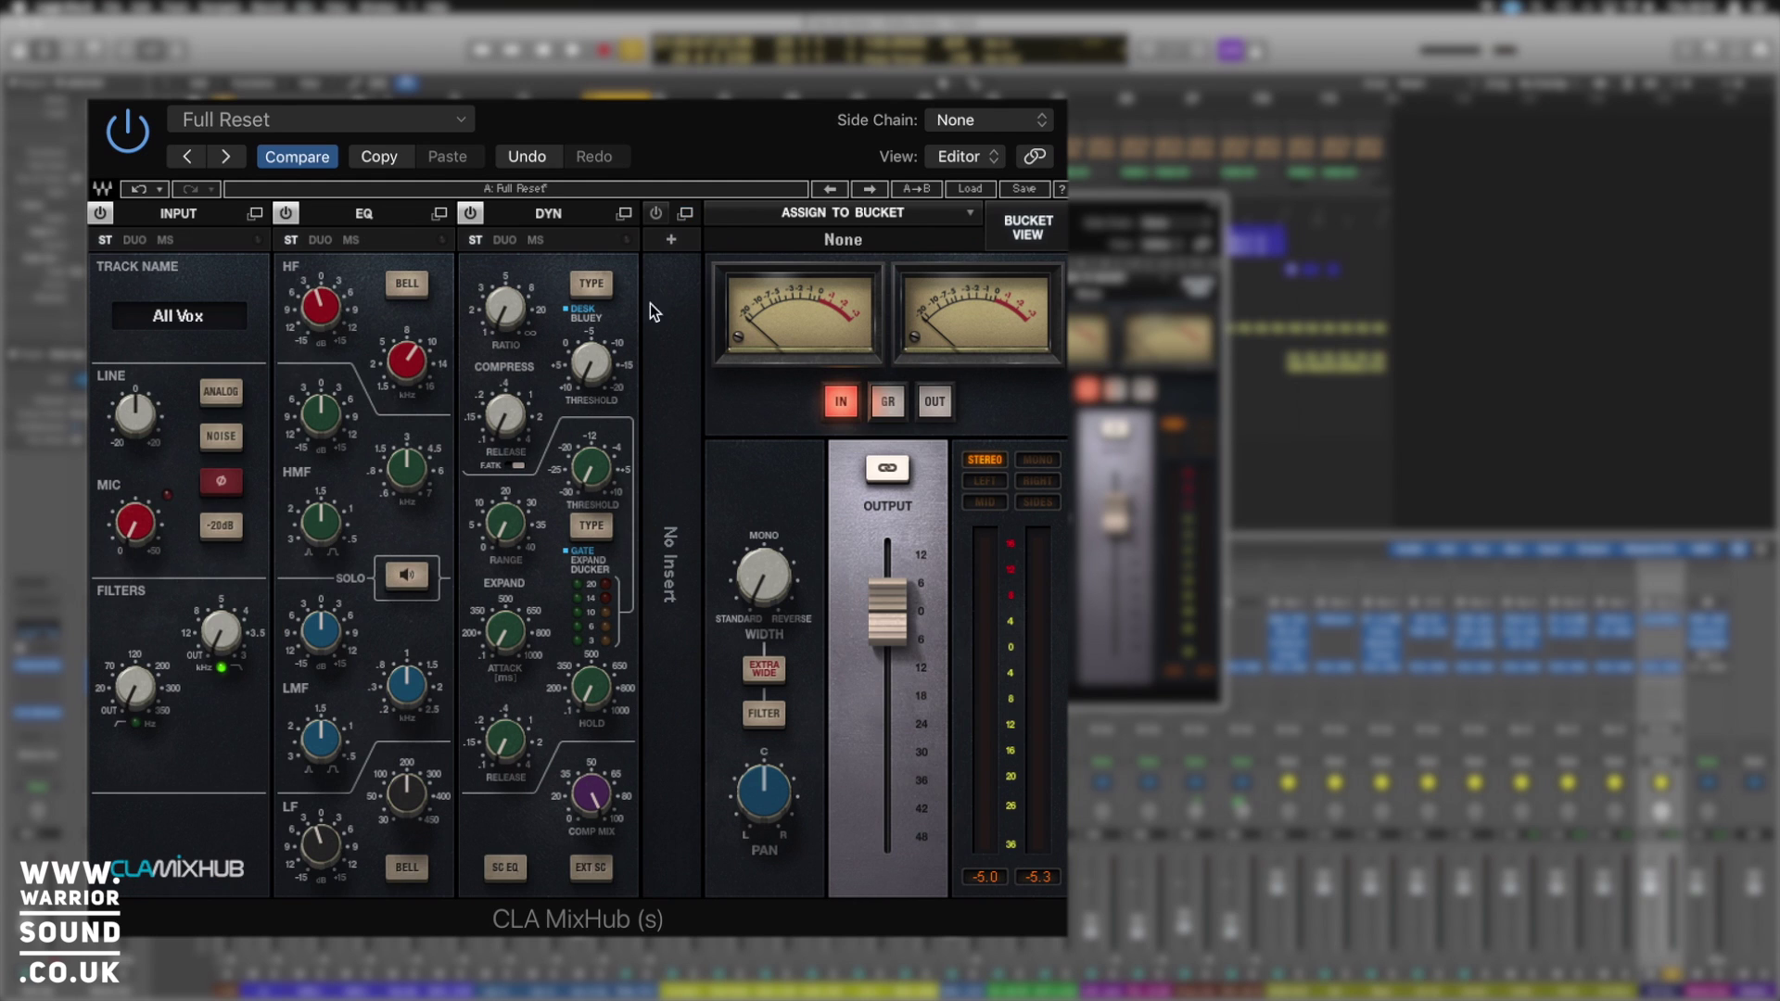
Load the API-2500 compressor from the Dynamics plug-ins into the channel strip's insert slot.
left_click(671, 240)
left_click(666, 216)
left_click_drag(658, 224, 489, 226)
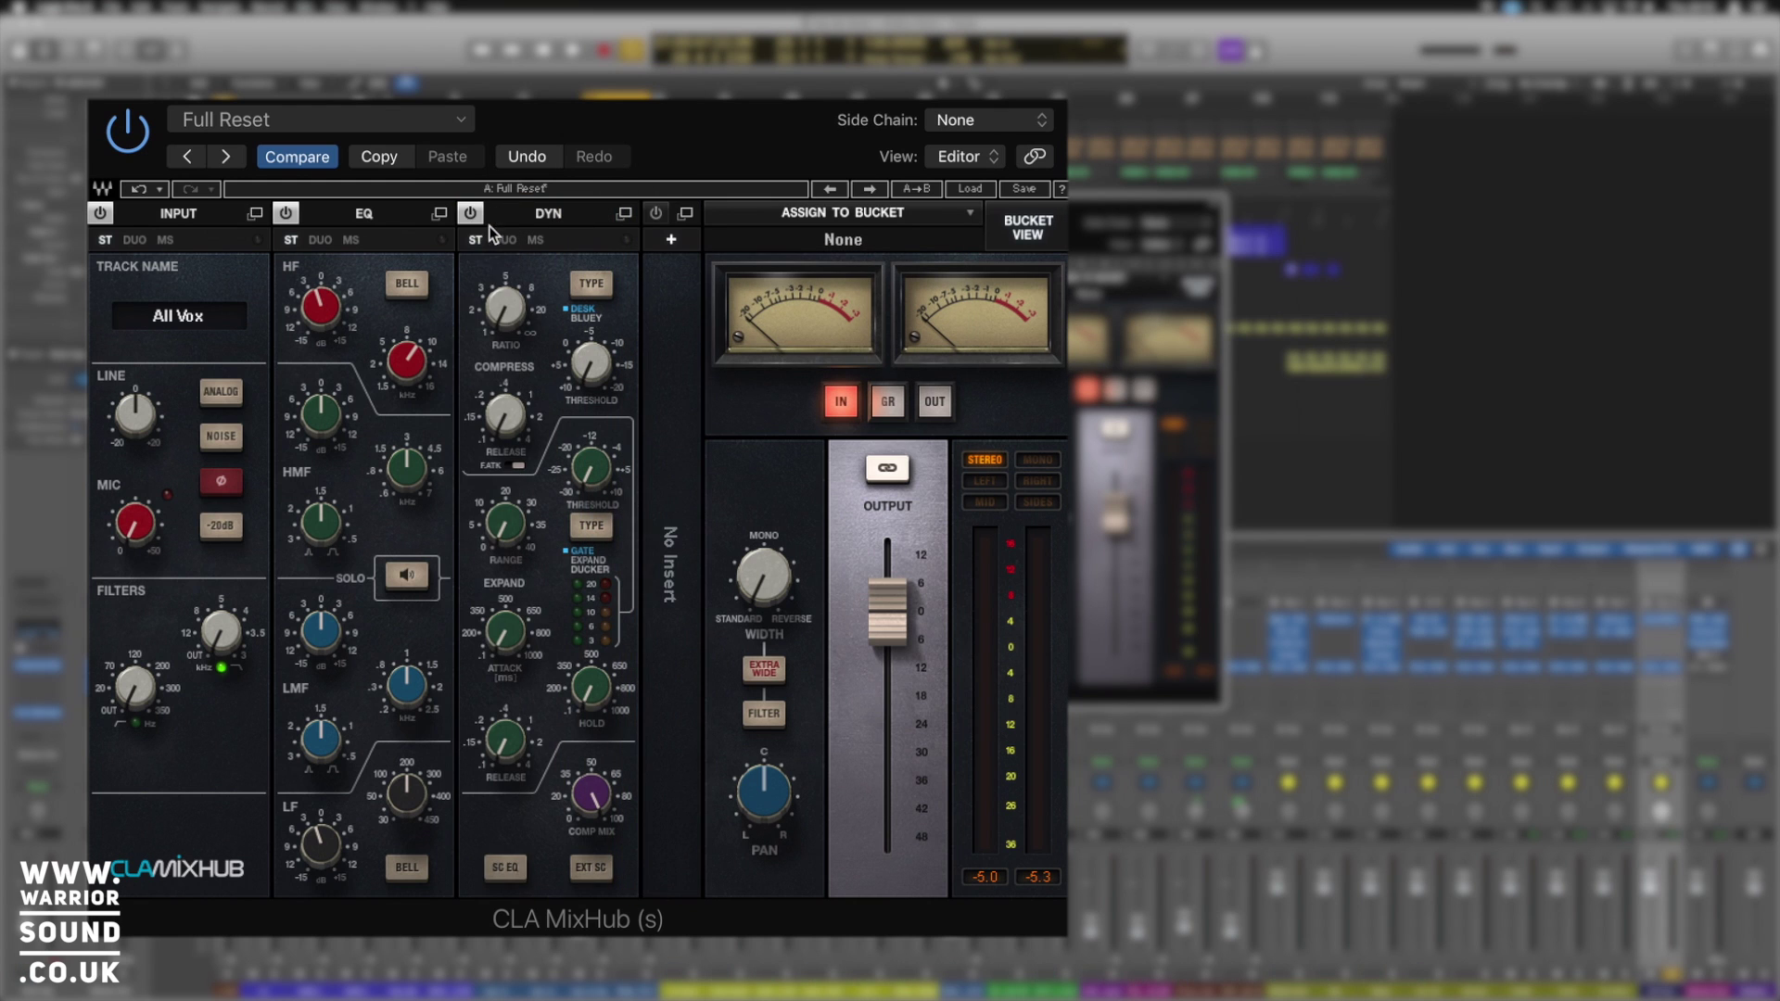
left_click(670, 242)
mouse_move(725, 267)
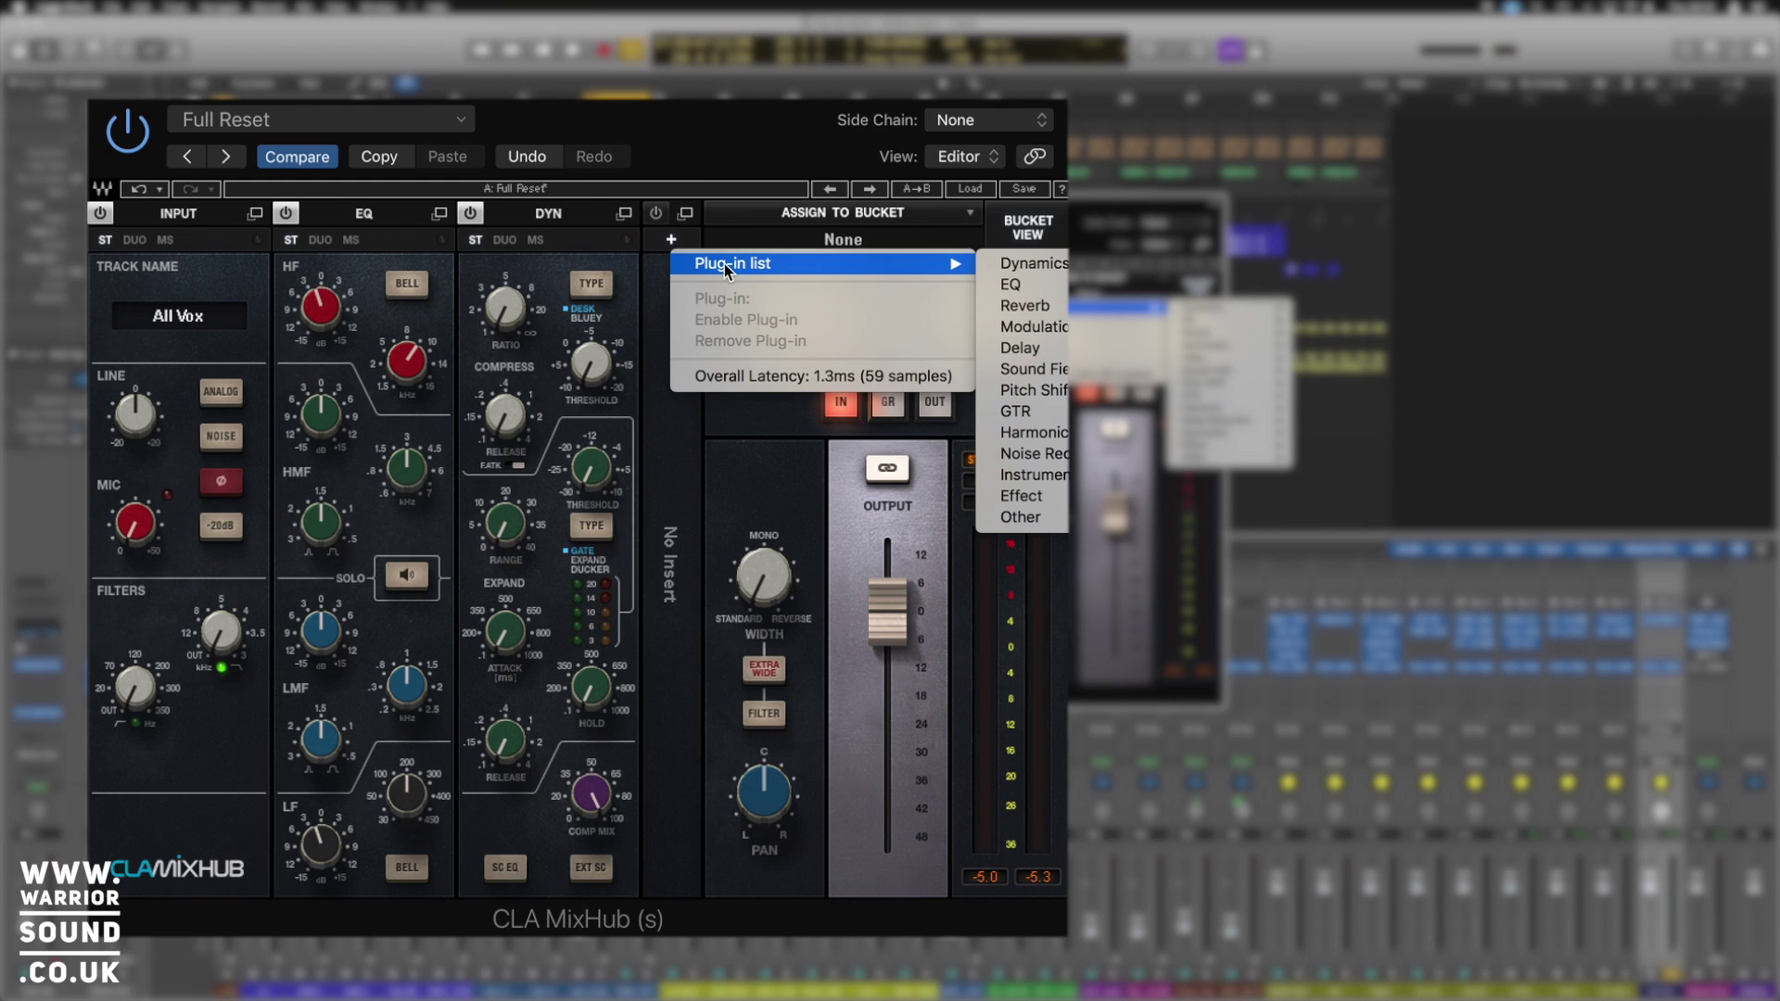
mouse_move(1031, 264)
left_click(1361, 307)
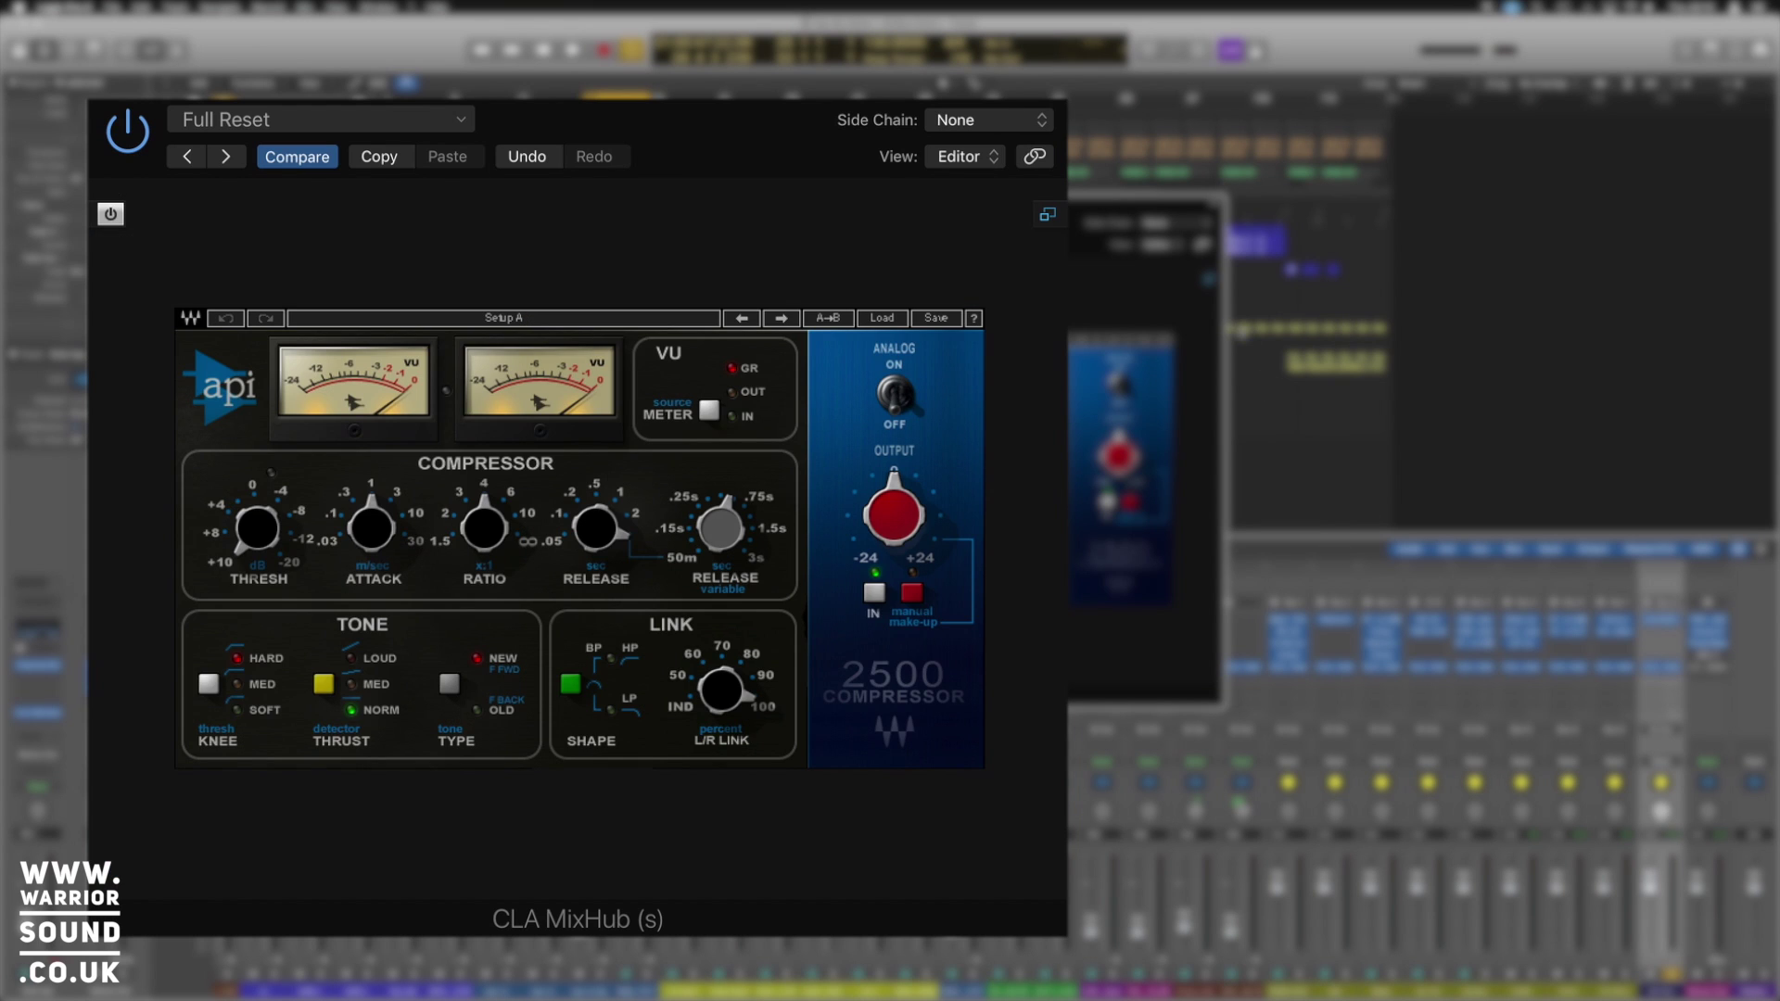
Switch between the channel strip and the inserted API-2500's full interface, ending on the channel strip.
left_click(1047, 216)
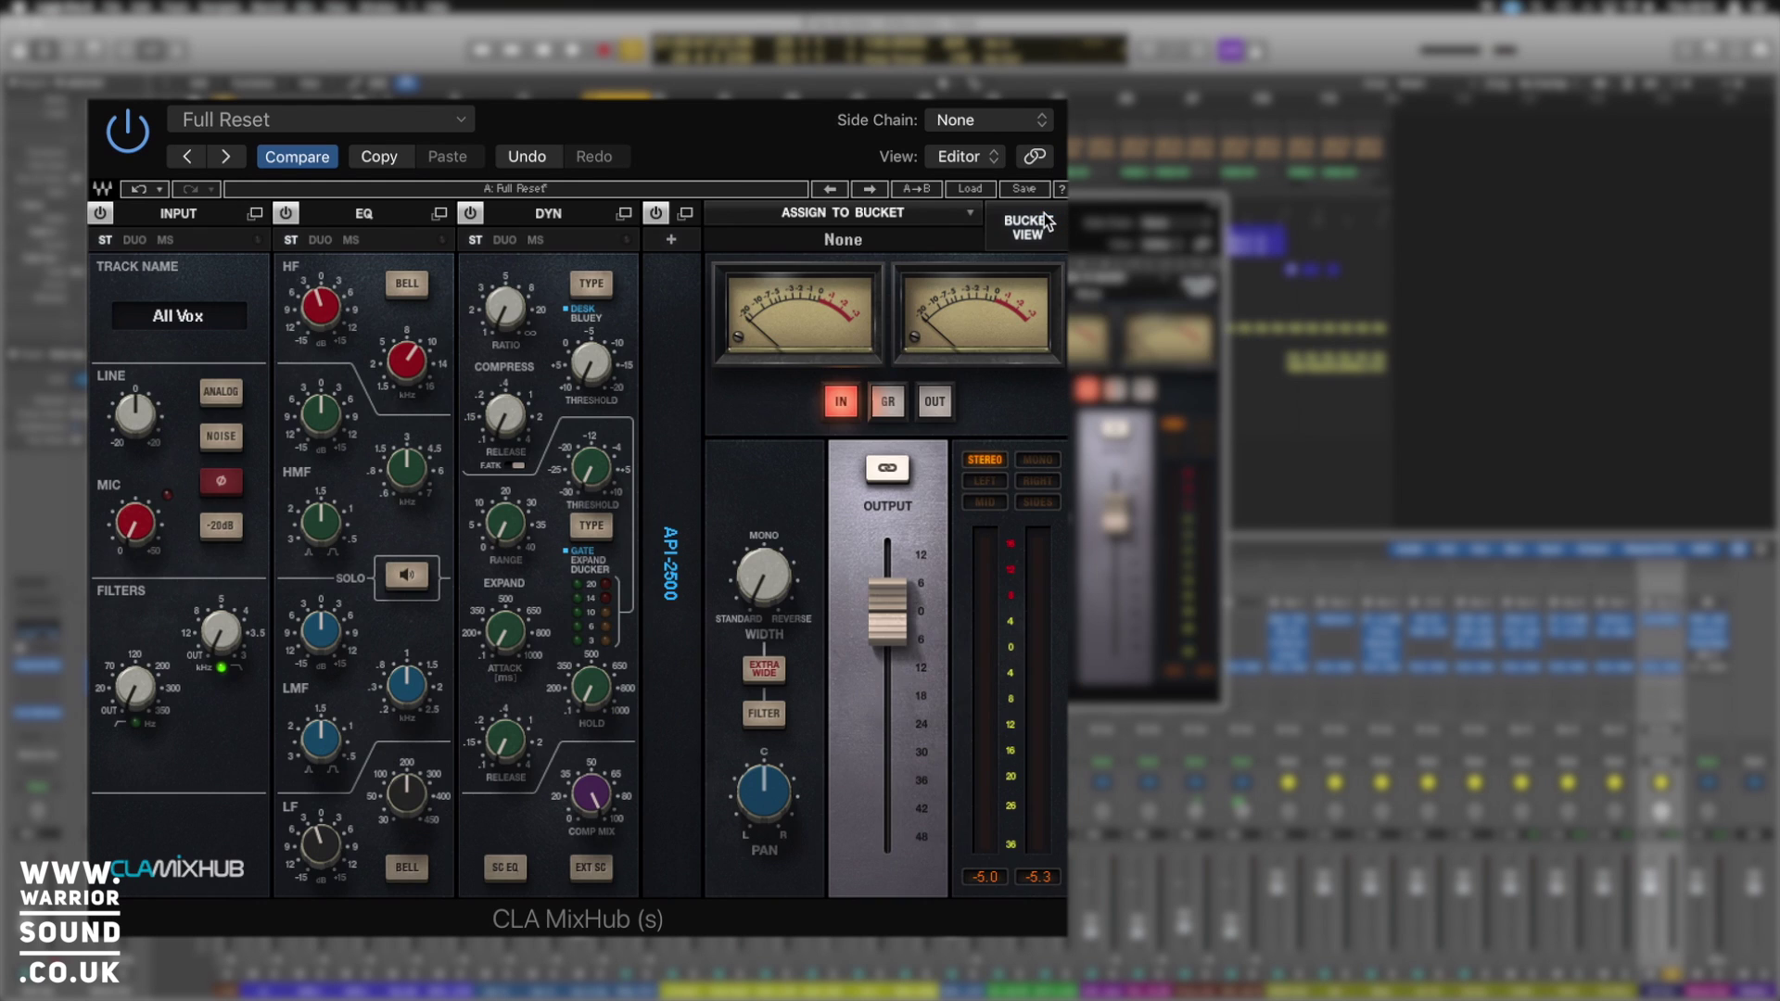
left_click(671, 563)
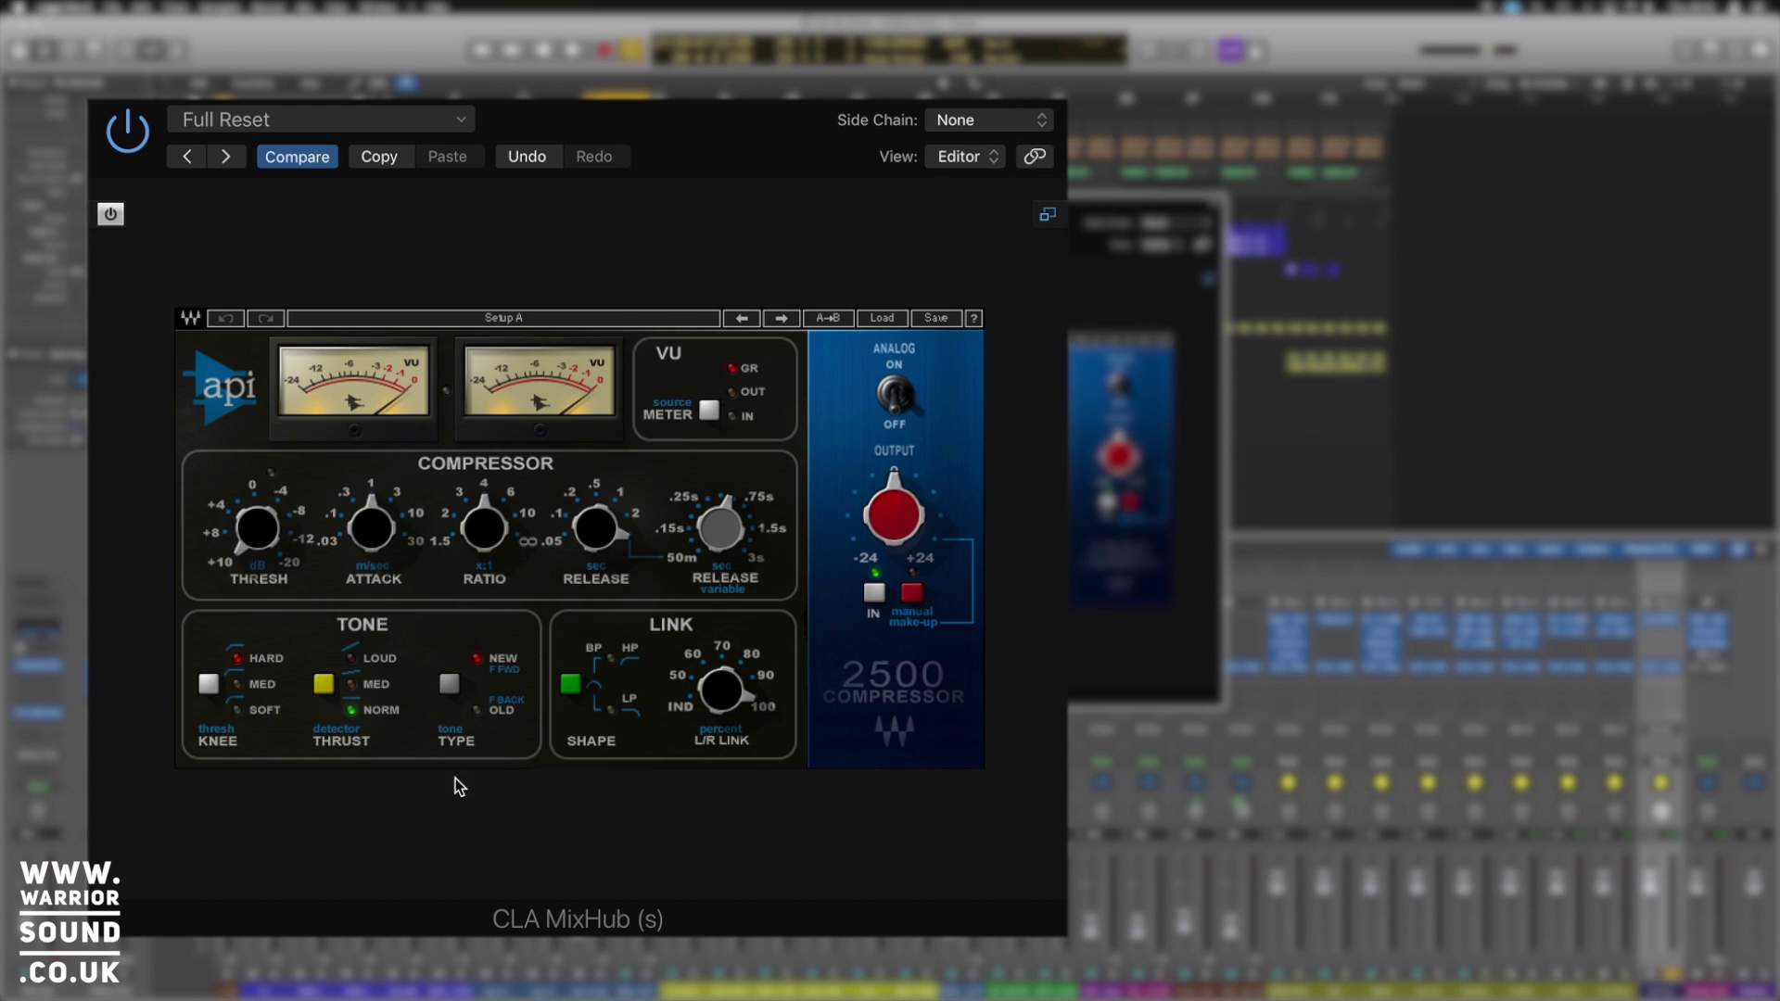
left_click(1046, 217)
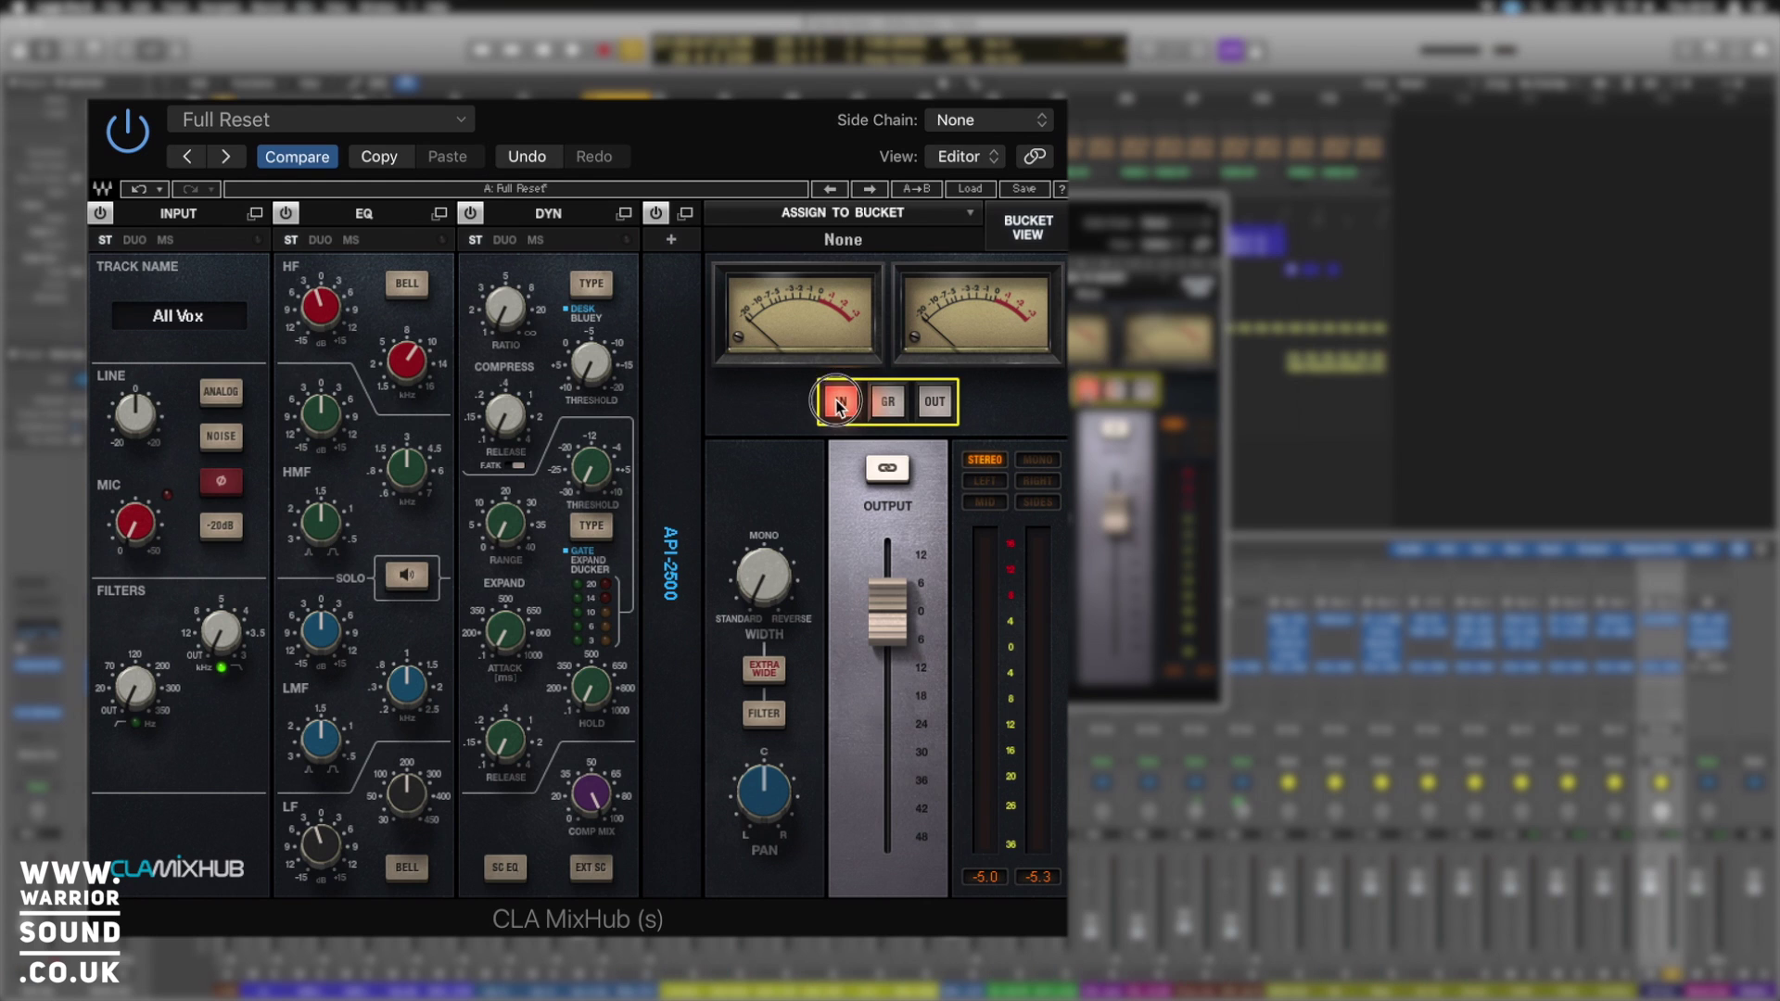
Cycle the VU meters through gain reduction, output and input metering, ending on input.
left_click(888, 403)
left_click(938, 405)
left_click(843, 408)
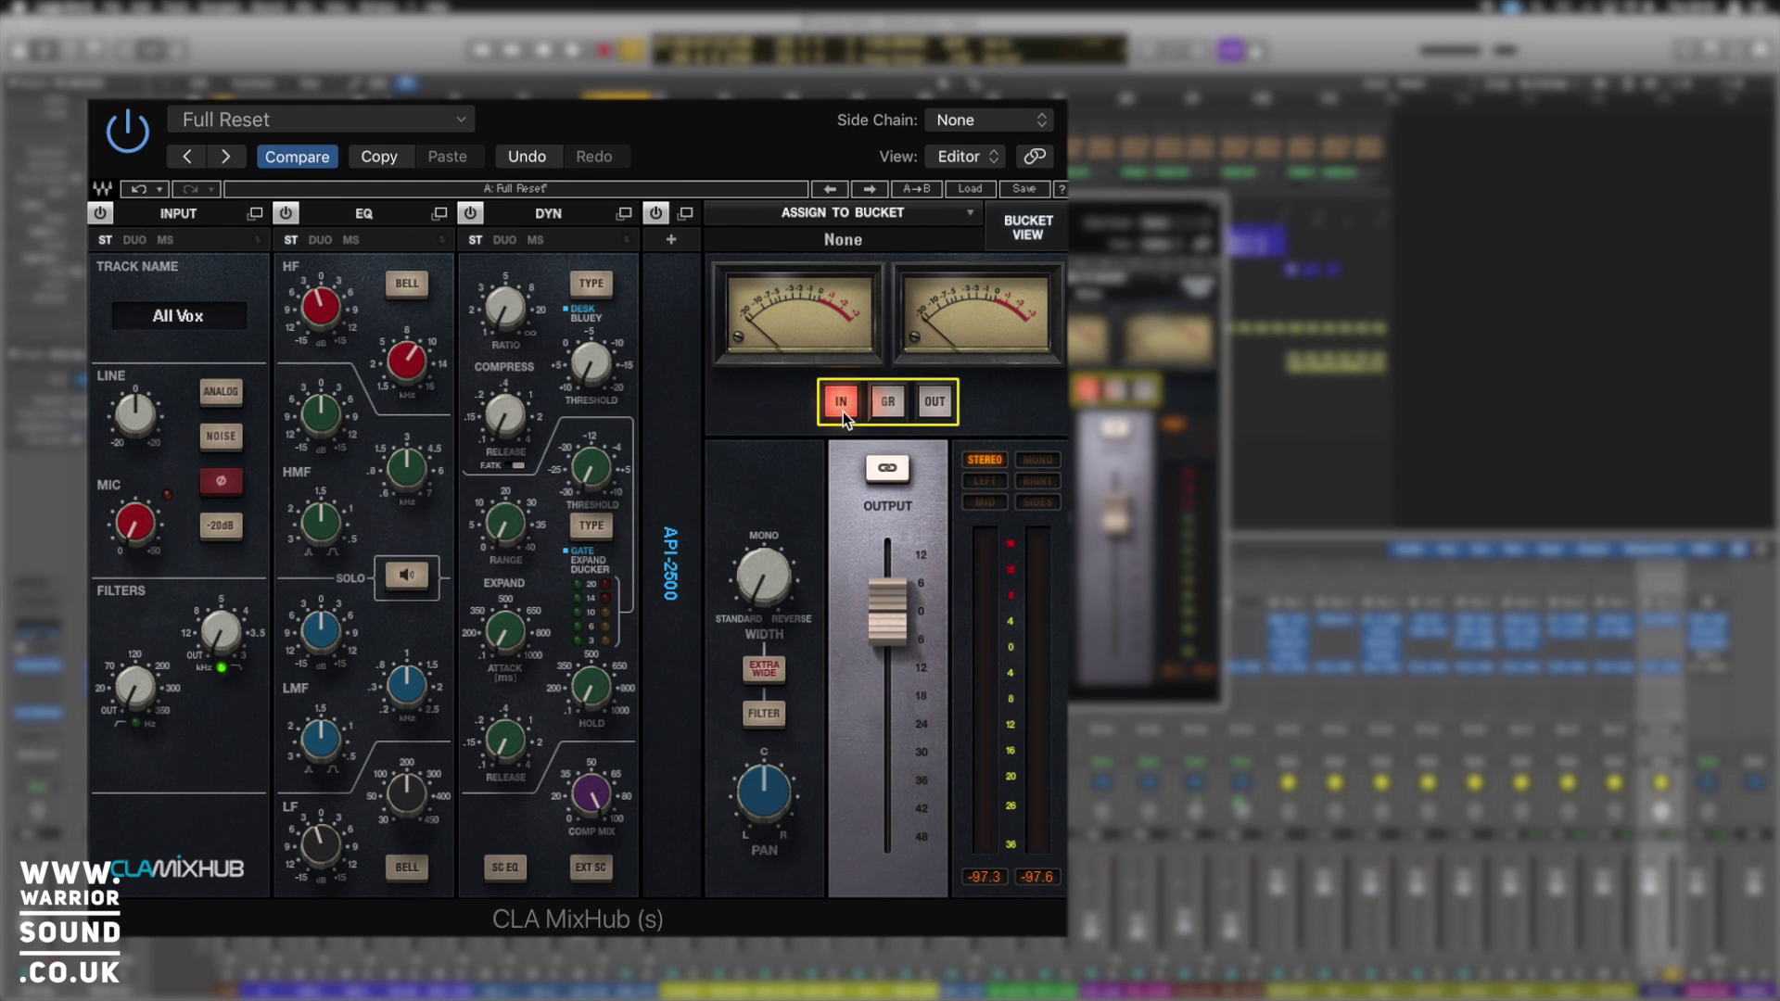
left_click(878, 406)
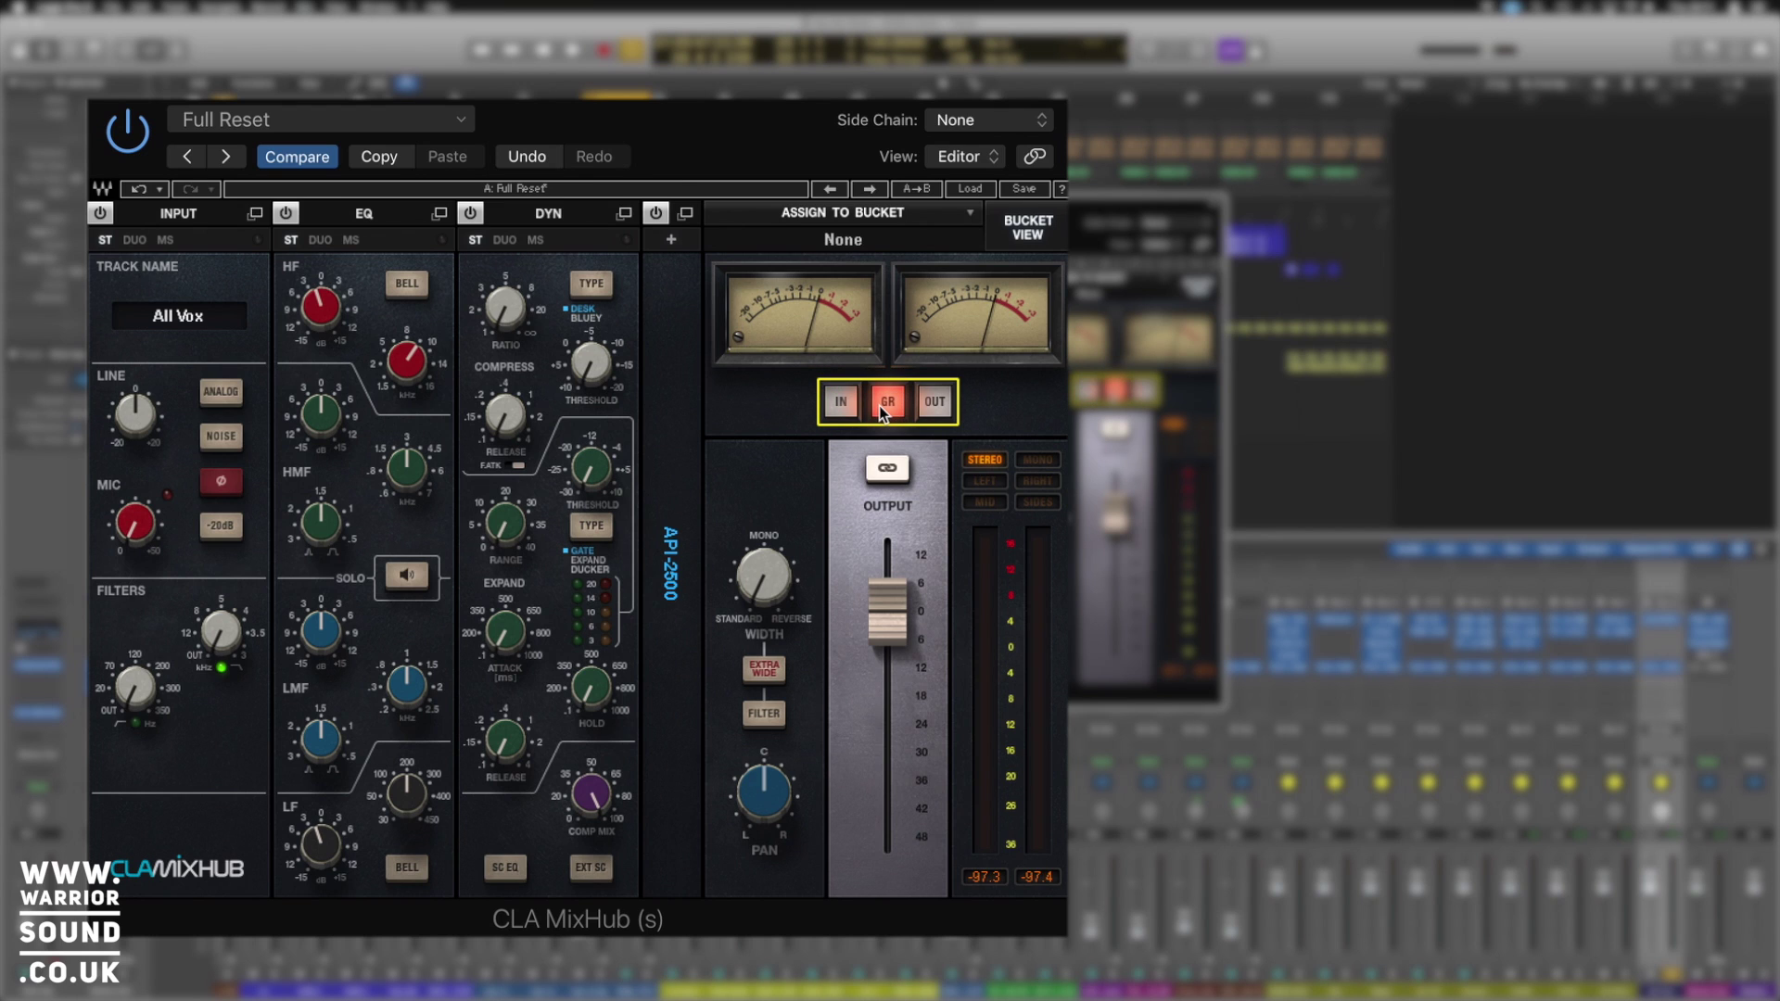
left_click(839, 406)
Unlink the output faders, try moving each channel's fader and reset both to 0.0.
left_click(887, 468)
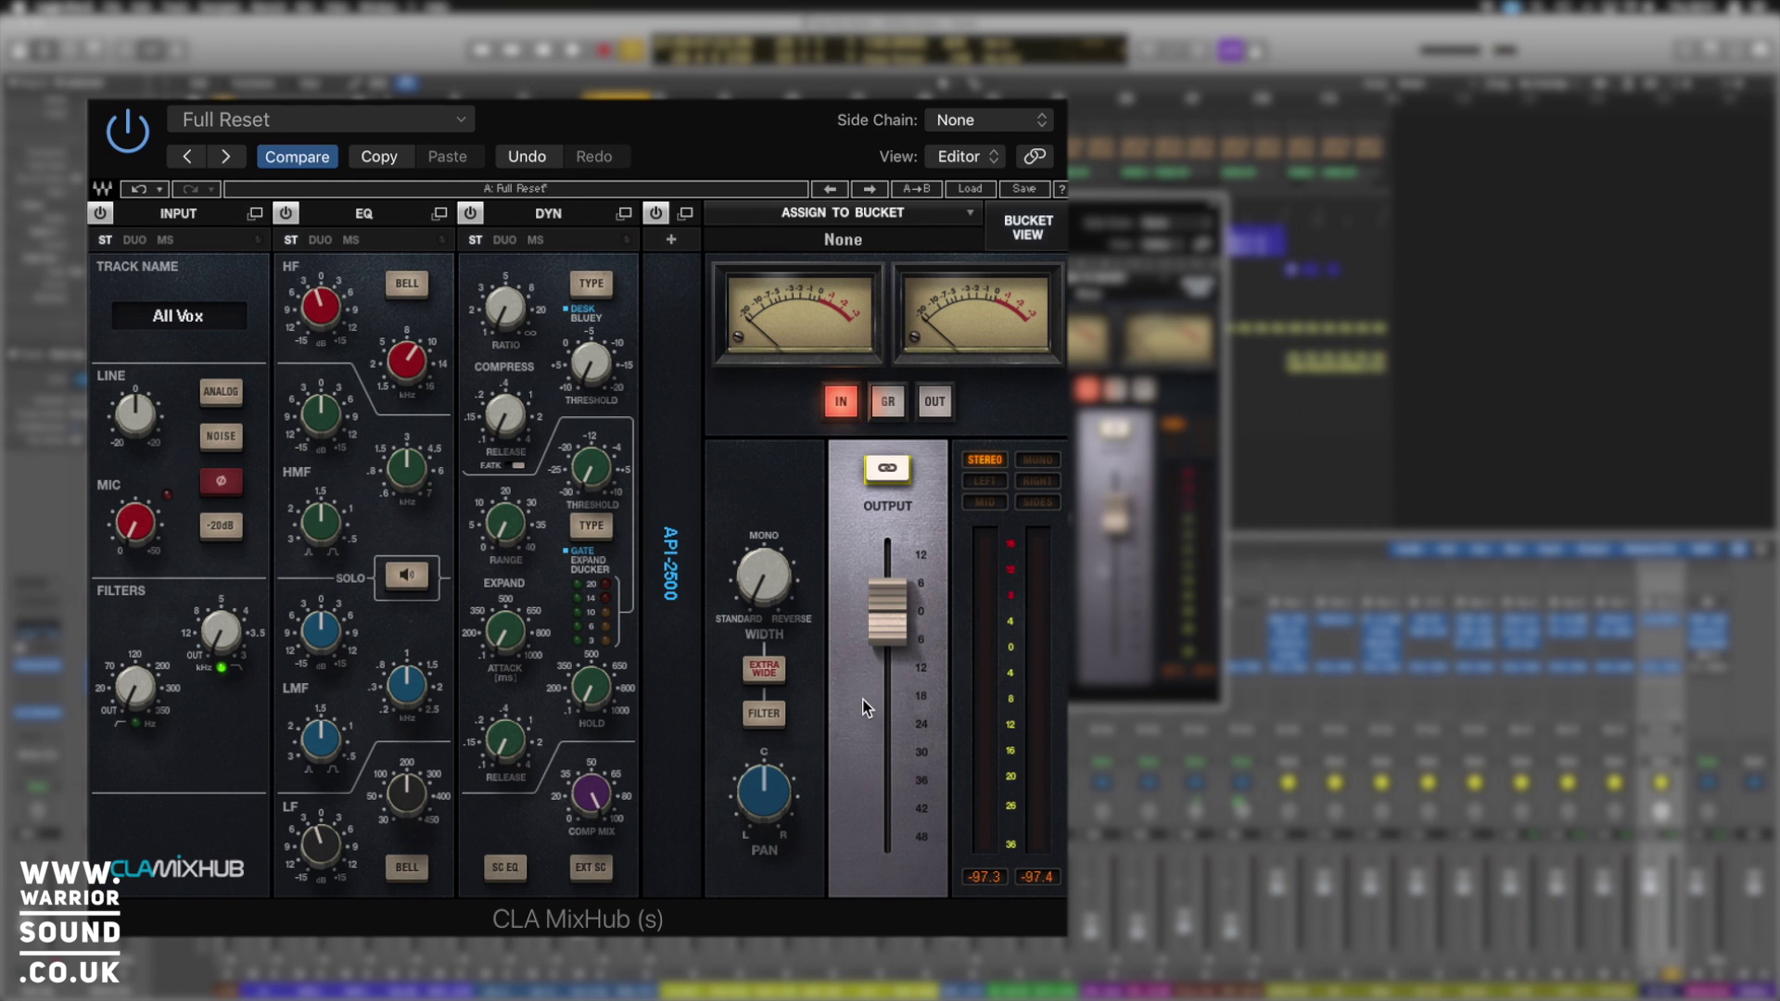
left_click(888, 470)
left_click_drag(923, 609, 923, 652)
mouse_move(853, 611)
left_mouse_down()
mouse_move(853, 735)
mouse_move(853, 621)
left_mouse_up()
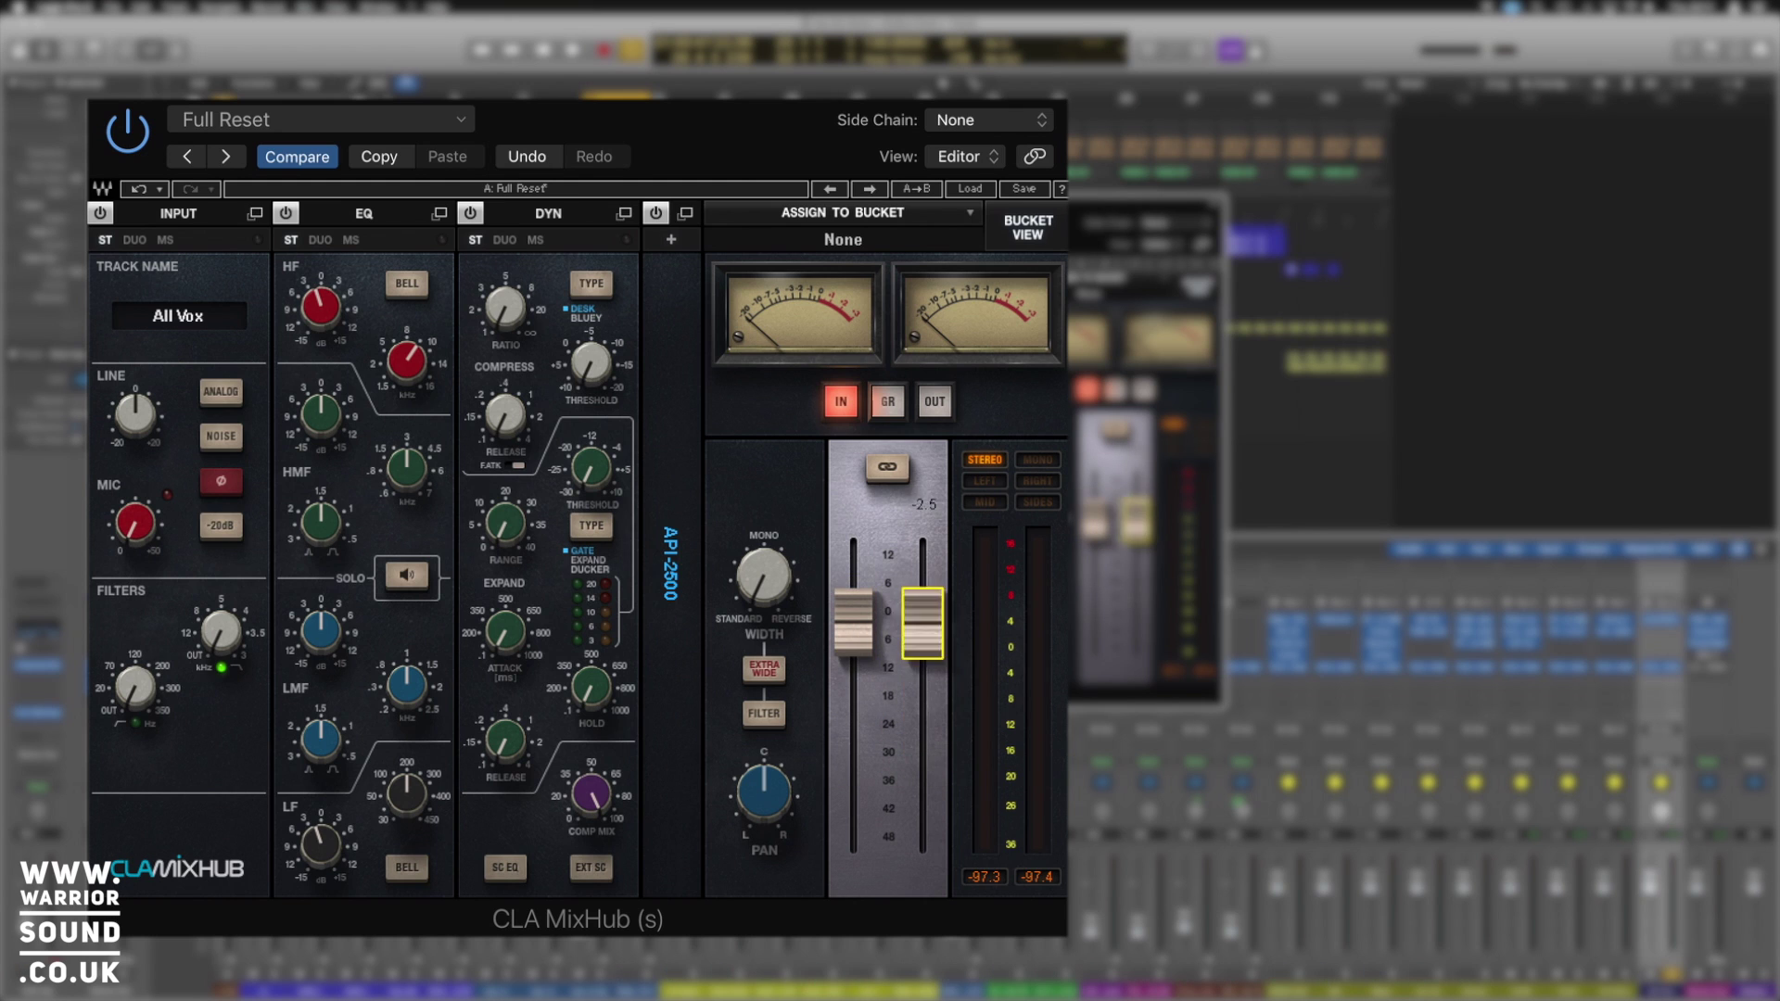
left_click(858, 621, "alt")
left_click(909, 623, "alt")
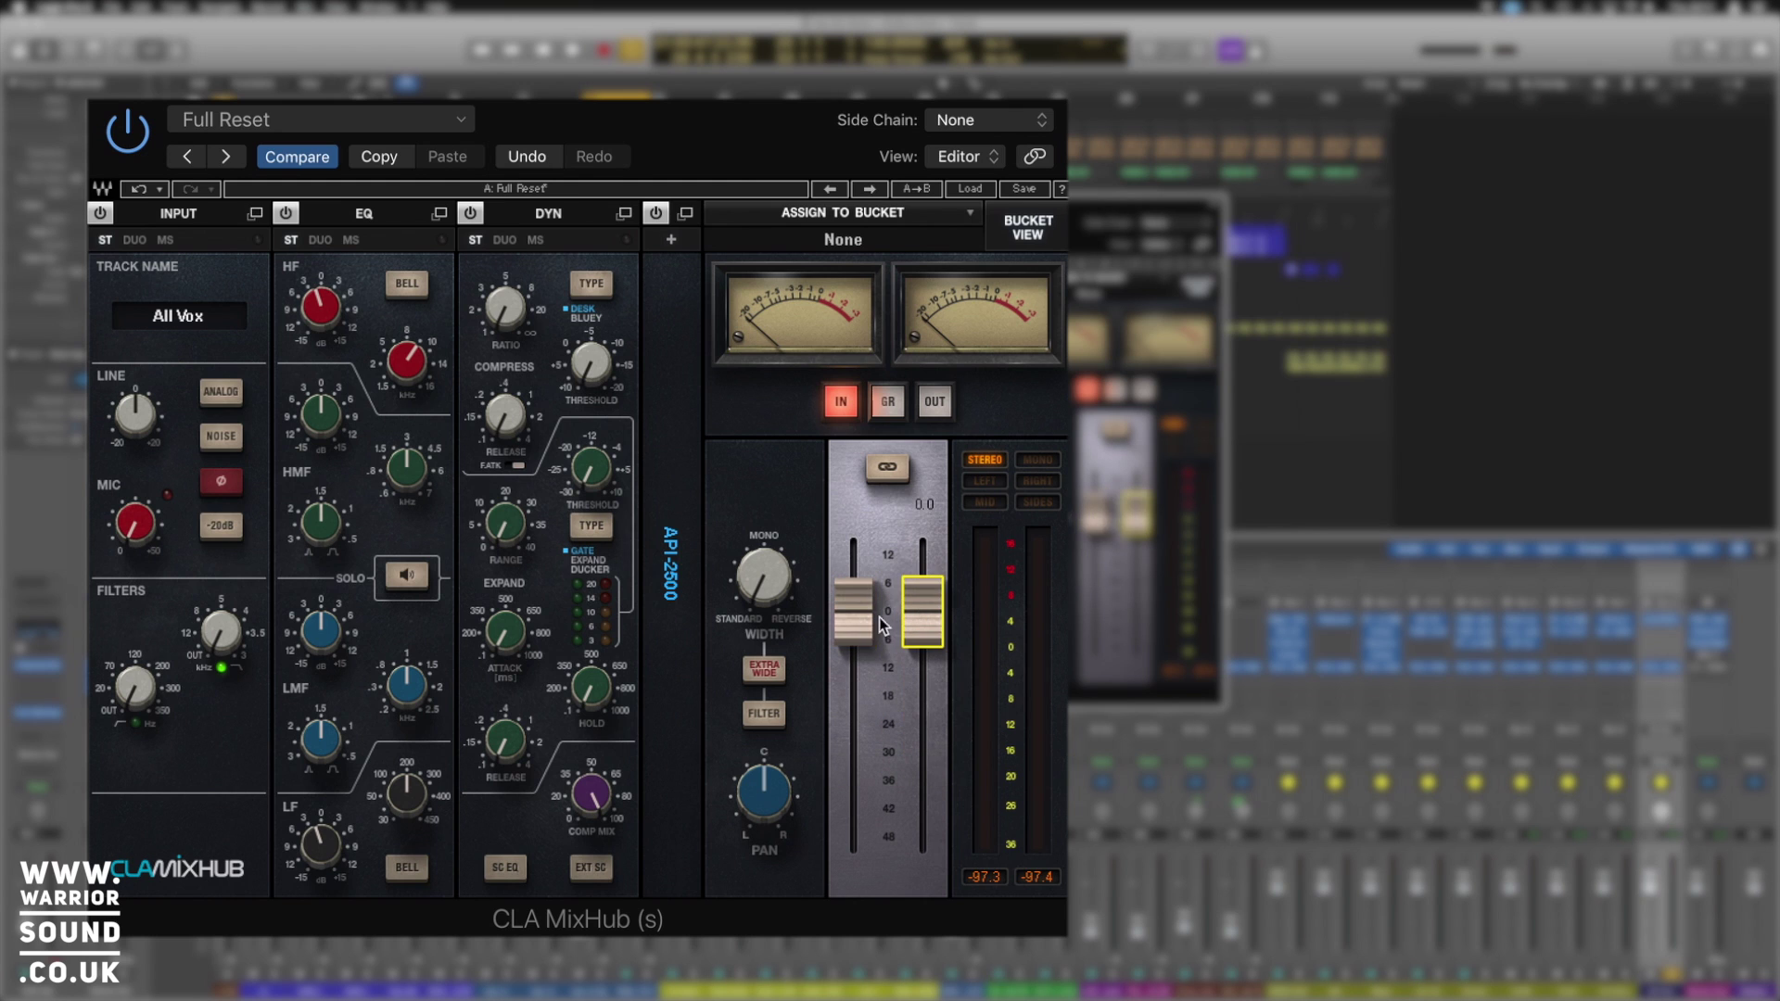
left_click_drag(853, 612, 853, 598)
left_click(855, 616, "alt")
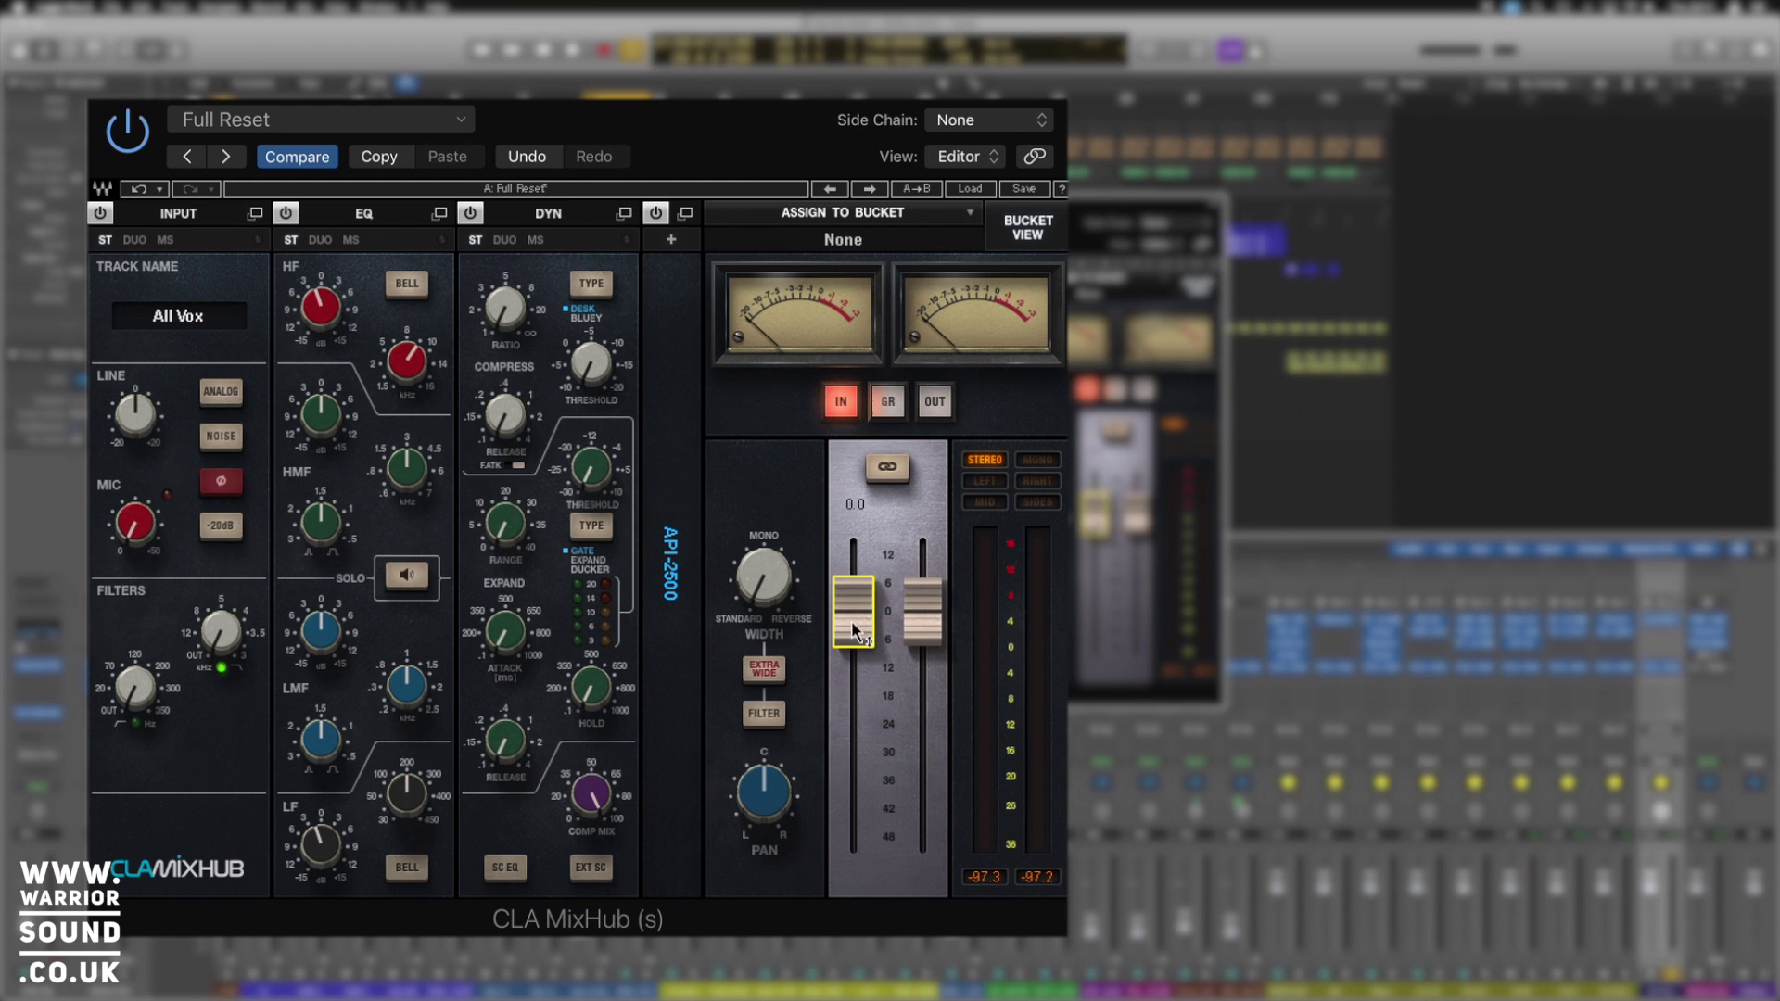
left_click(923, 631)
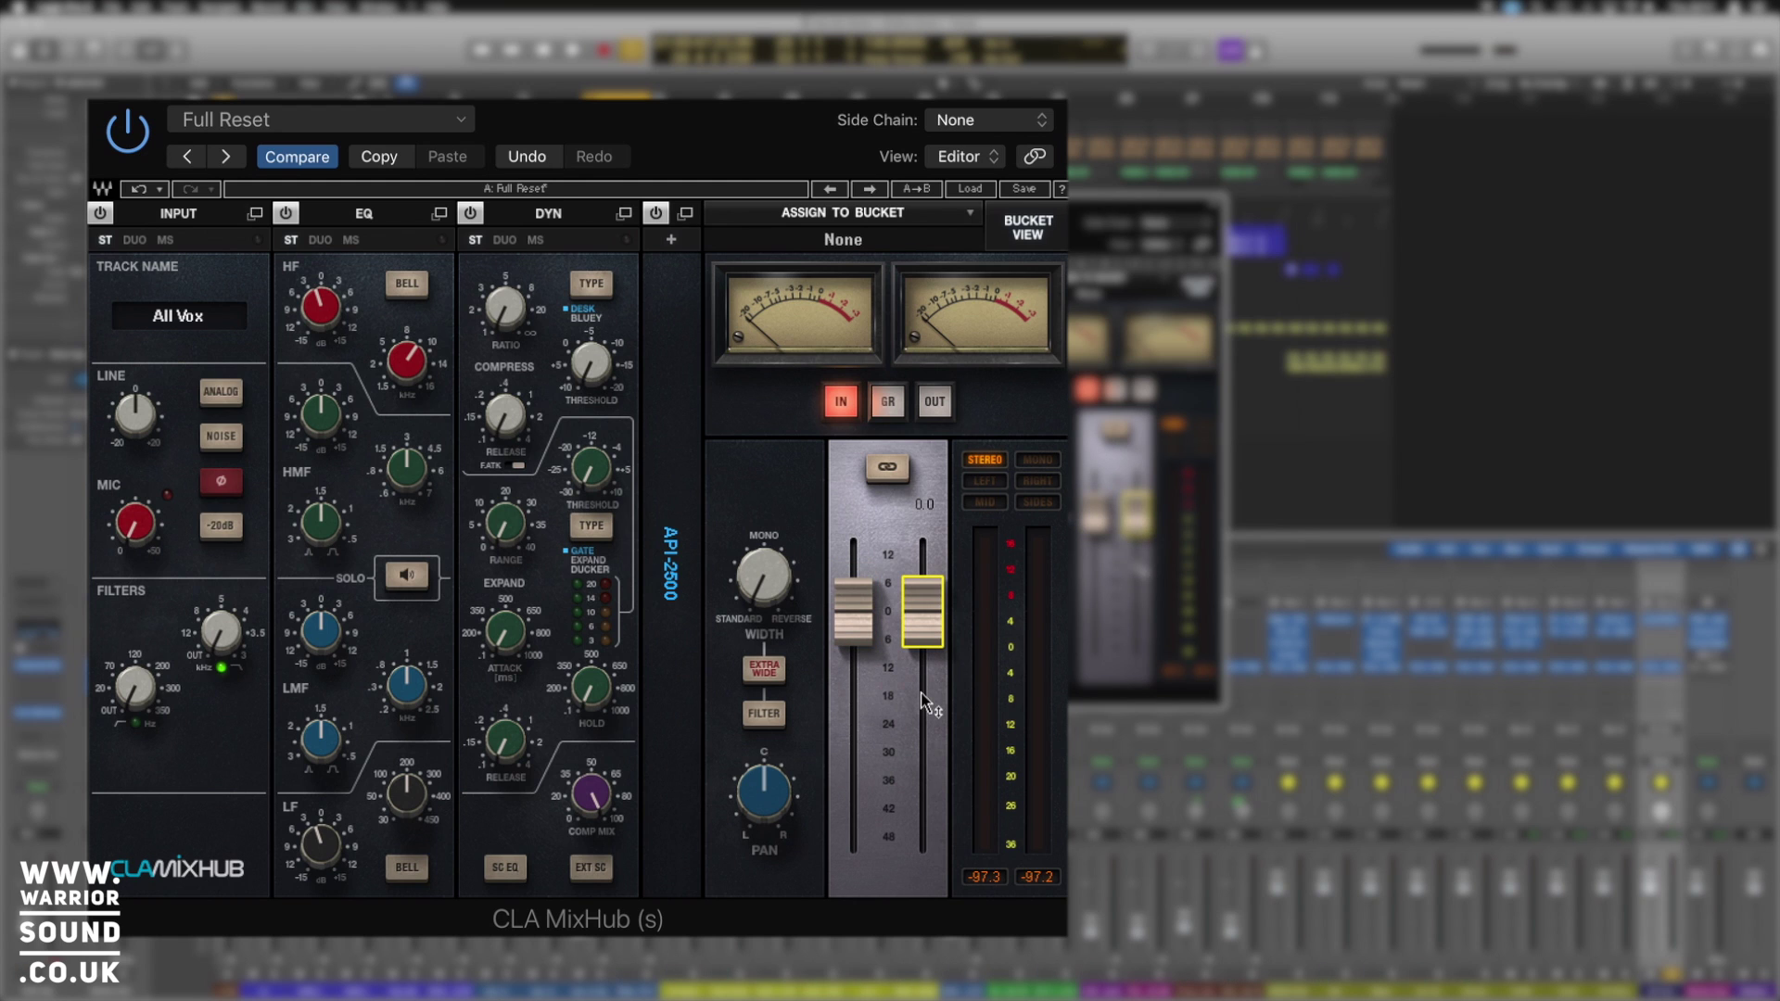
During playback, lower the right output fader to -48.0 and the left to -47.9 in turn, reset both and relink them.
key("space")
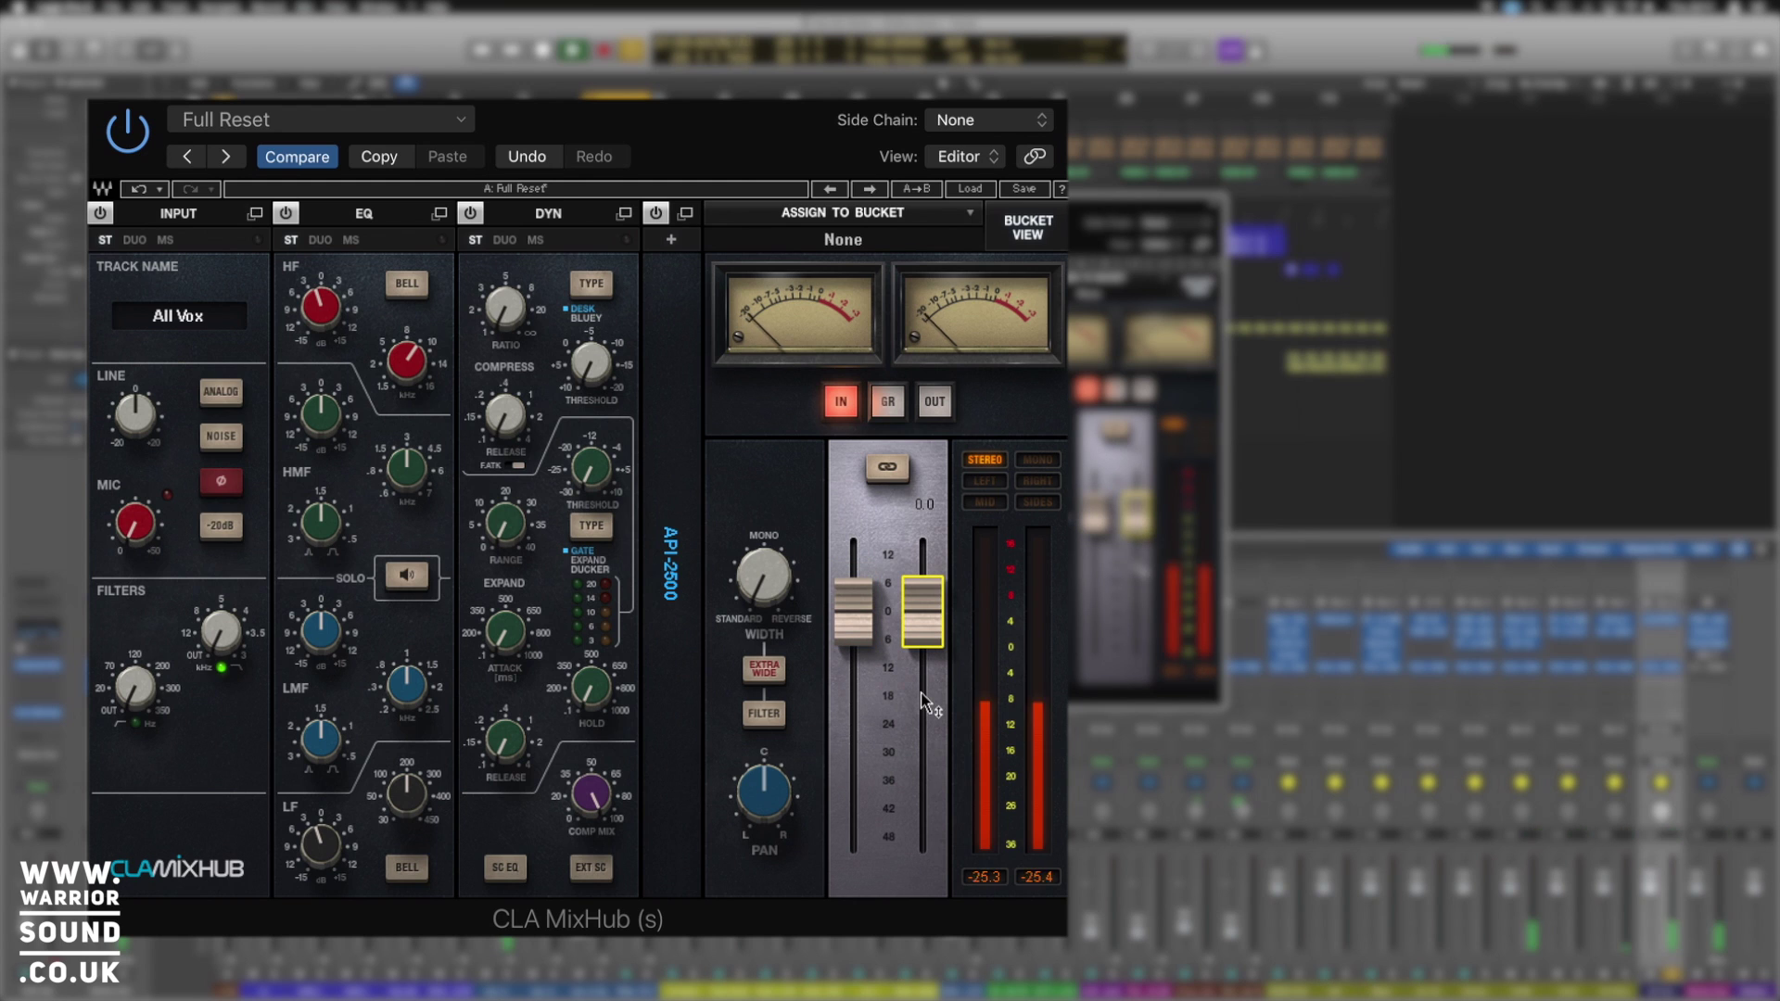
left_click_drag(920, 604, 923, 835)
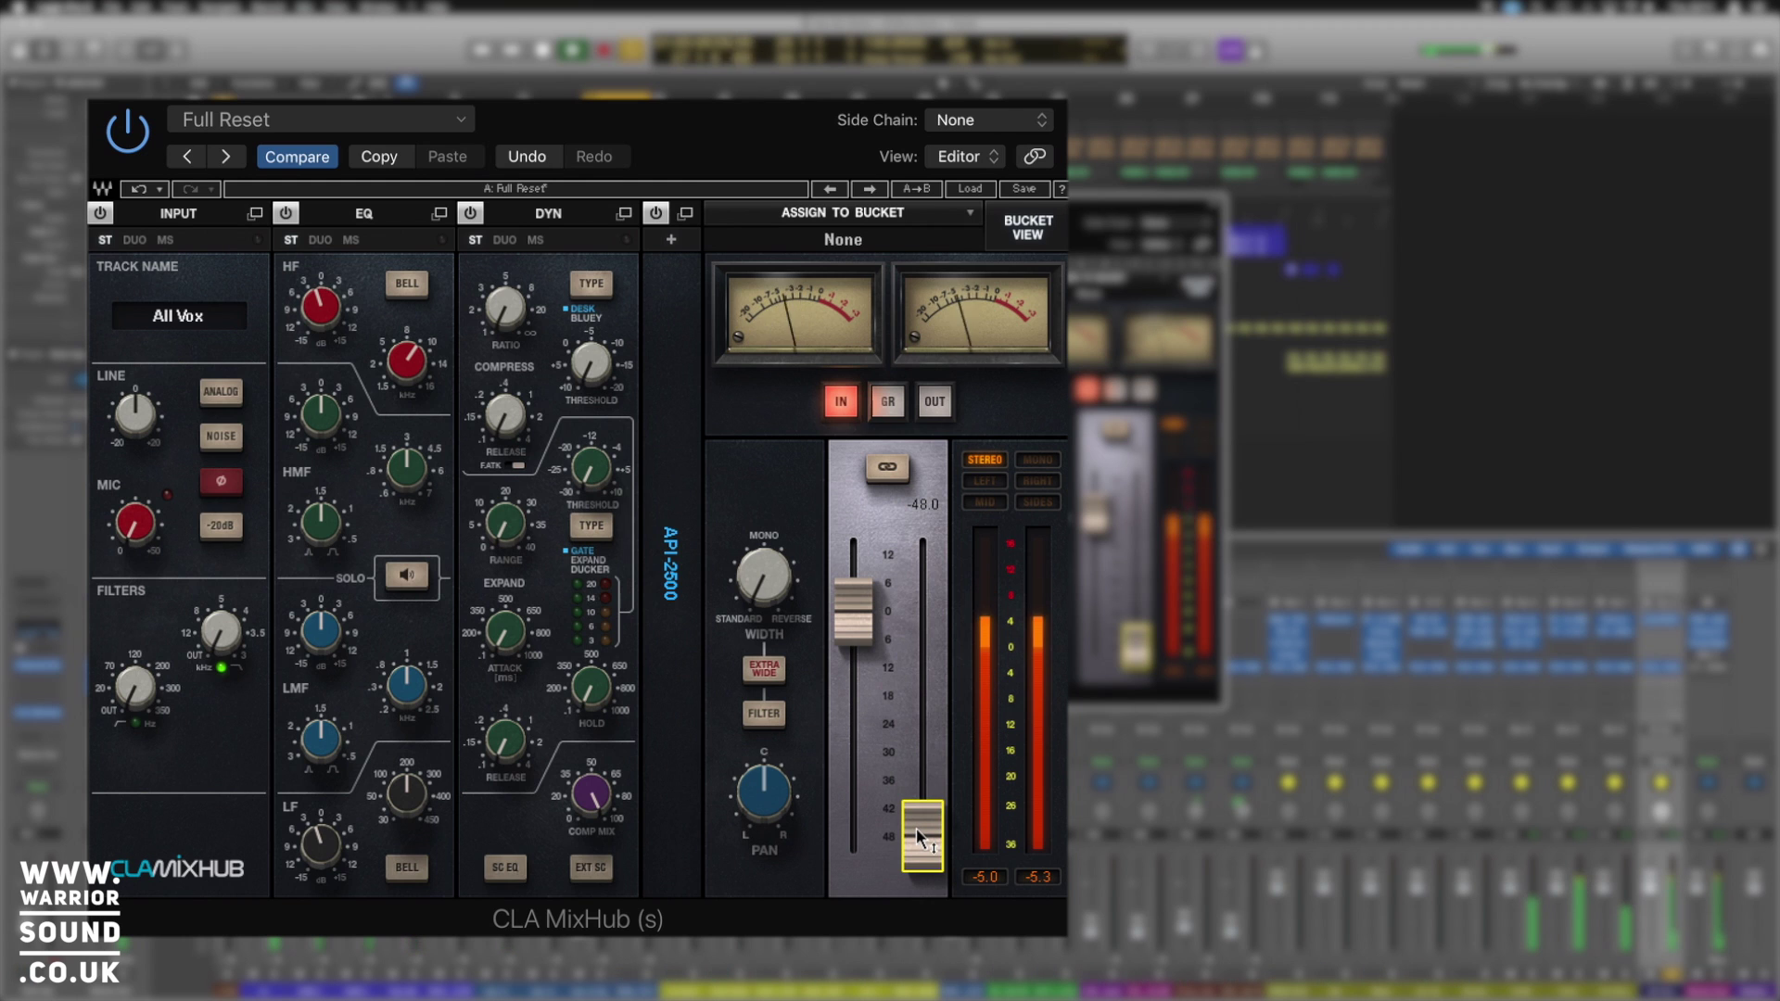
left_click_drag(916, 828, 853, 830)
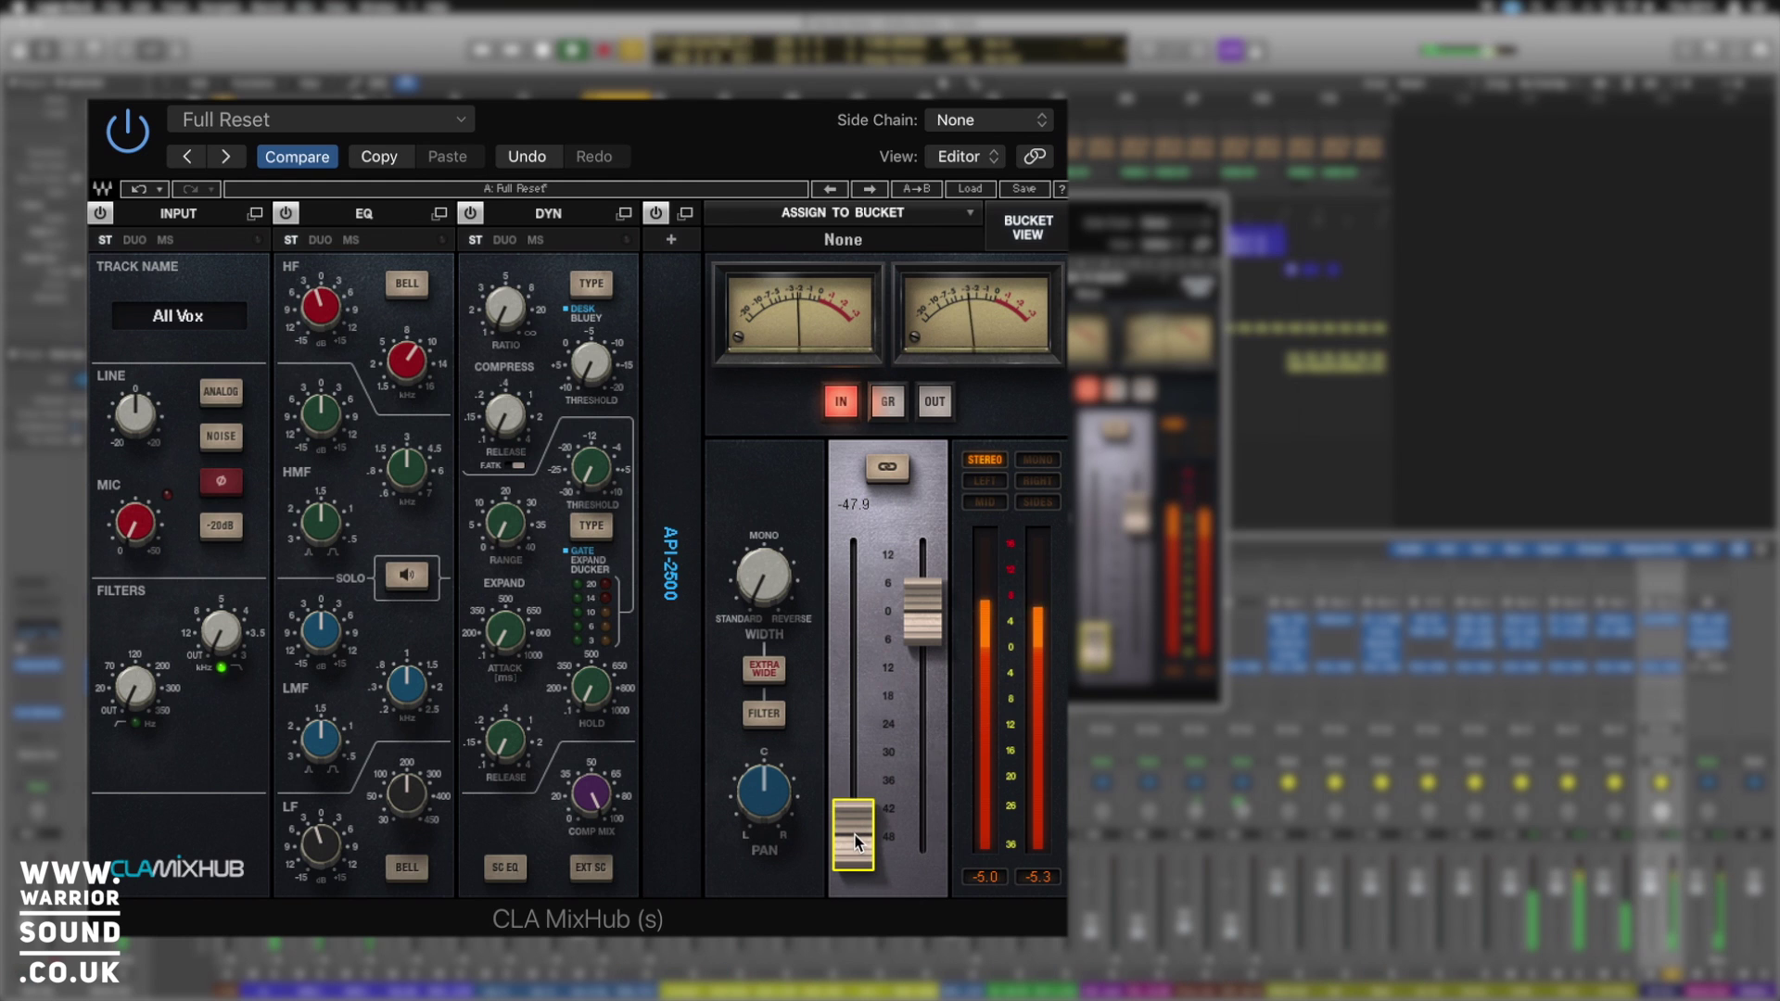
left_click(853, 834, "alt")
left_click(896, 473)
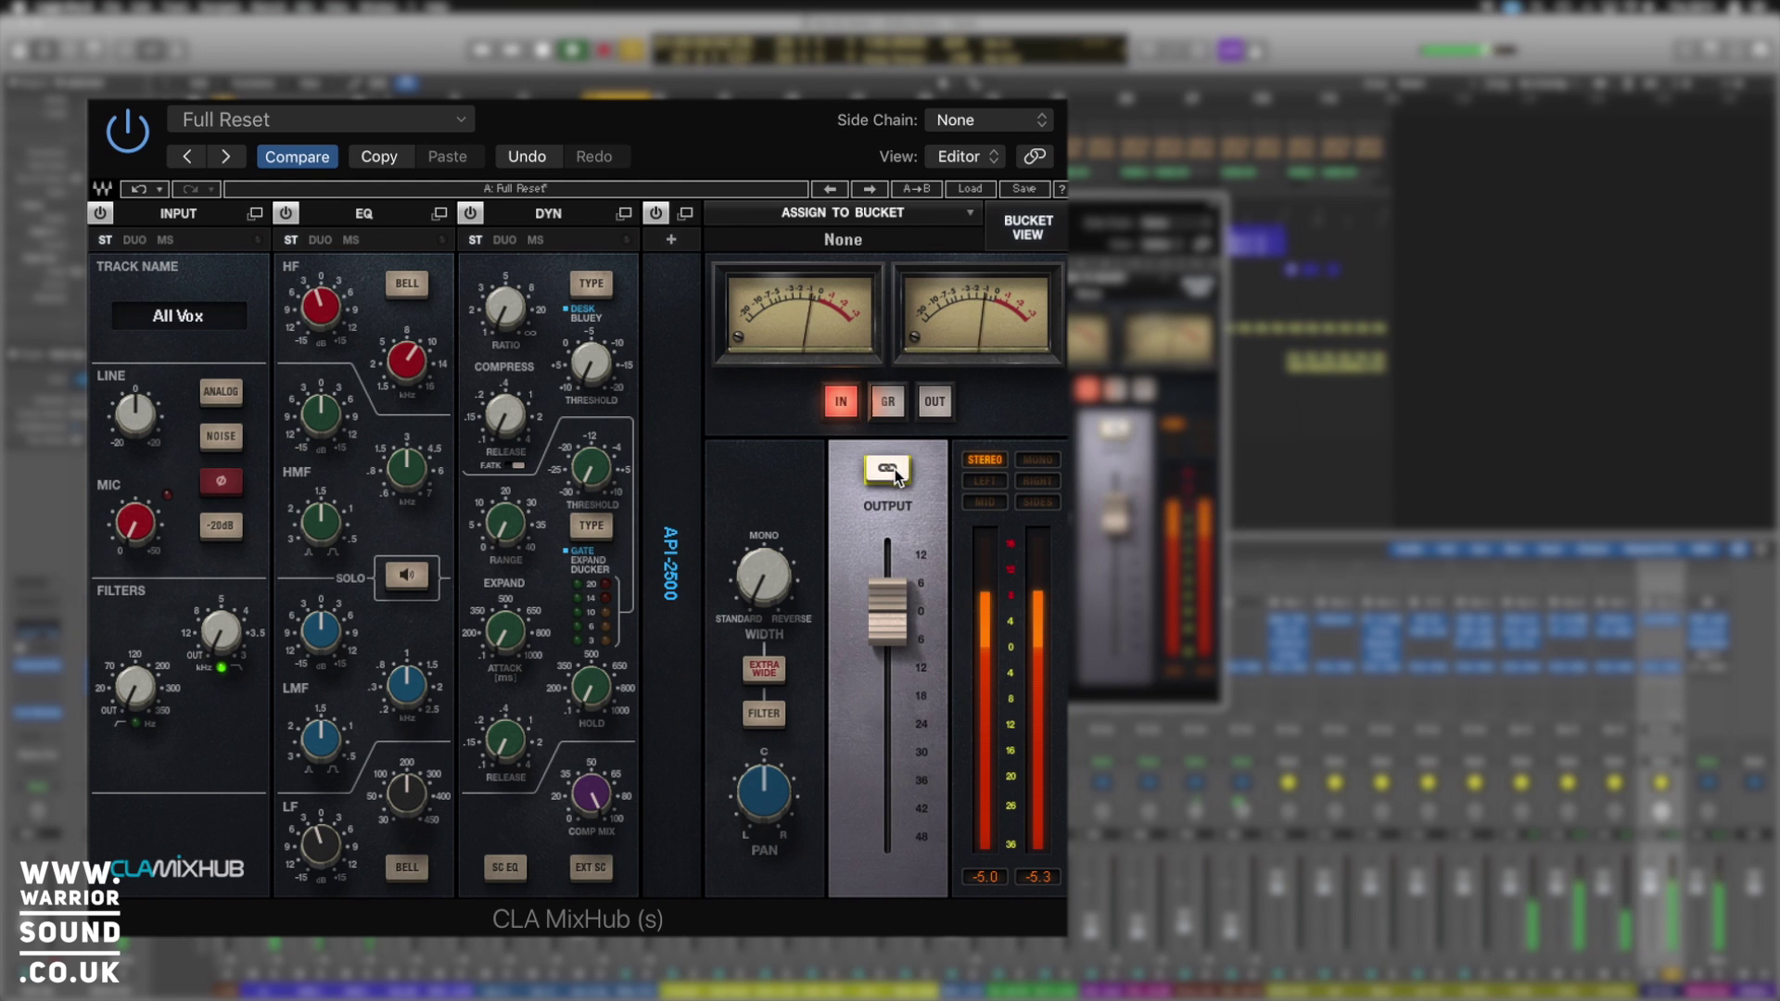
mouse_move(887, 611)
left_mouse_down()
mouse_move(892, 833)
mouse_move(892, 606)
left_mouse_up()
key("space")
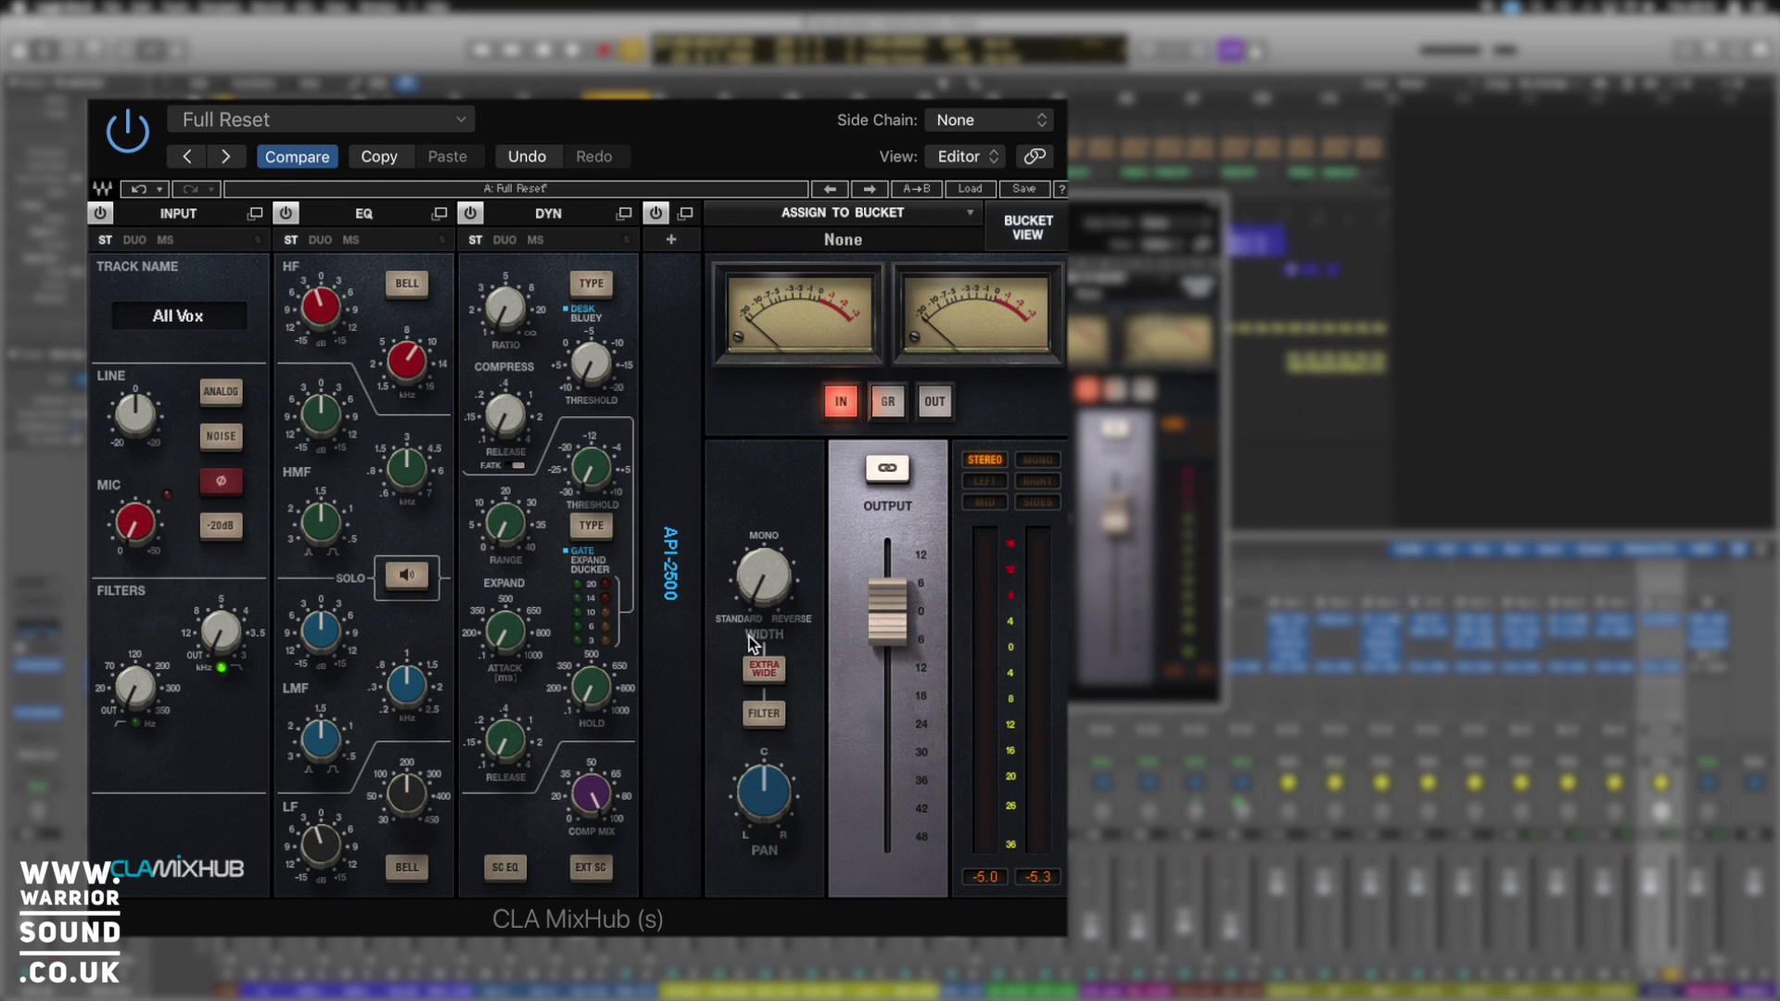
Try the Width control before and during playback, and return it to its standard setting of 100.
left_click_drag(755, 612, 766, 544)
left_click(770, 566, "alt")
key("space")
mouse_move(770, 590)
left_mouse_down()
mouse_move(770, 612)
mouse_move(777, 561)
left_mouse_up()
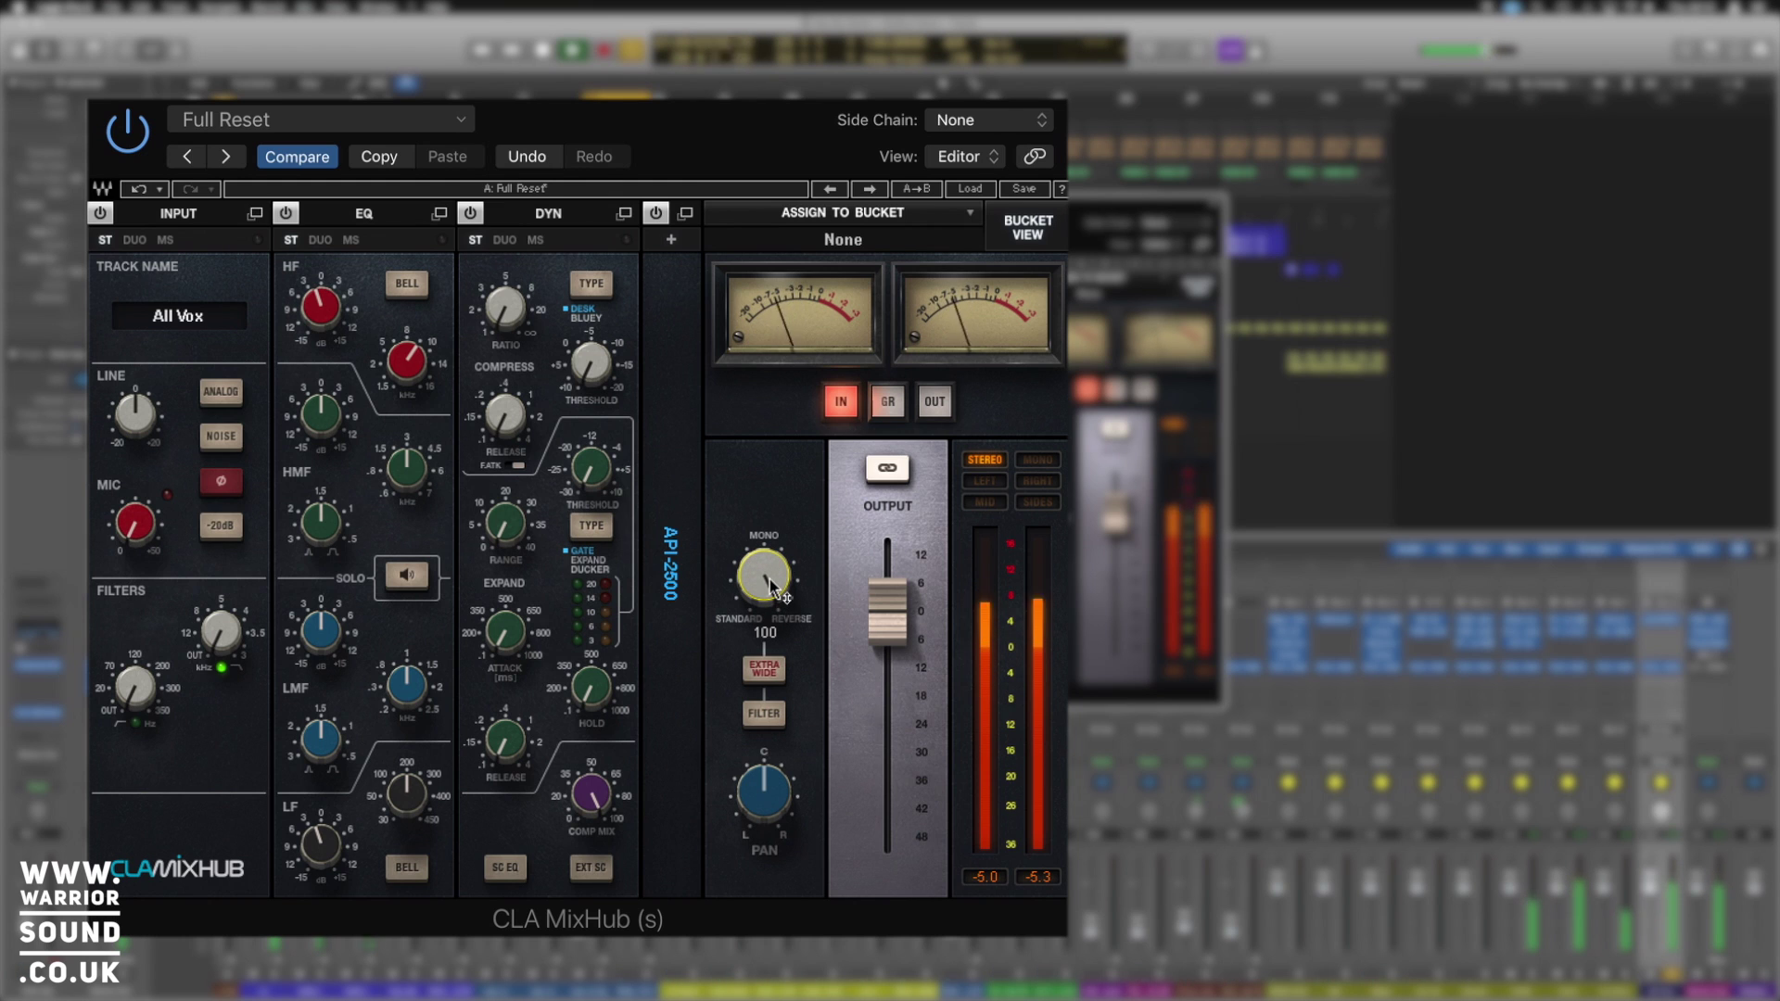
left_click_drag(769, 586, 812, 686)
Switch on Extra Wide, sweep the Width control during playback, return it to standard and switch Extra Wide off.
left_click(771, 673)
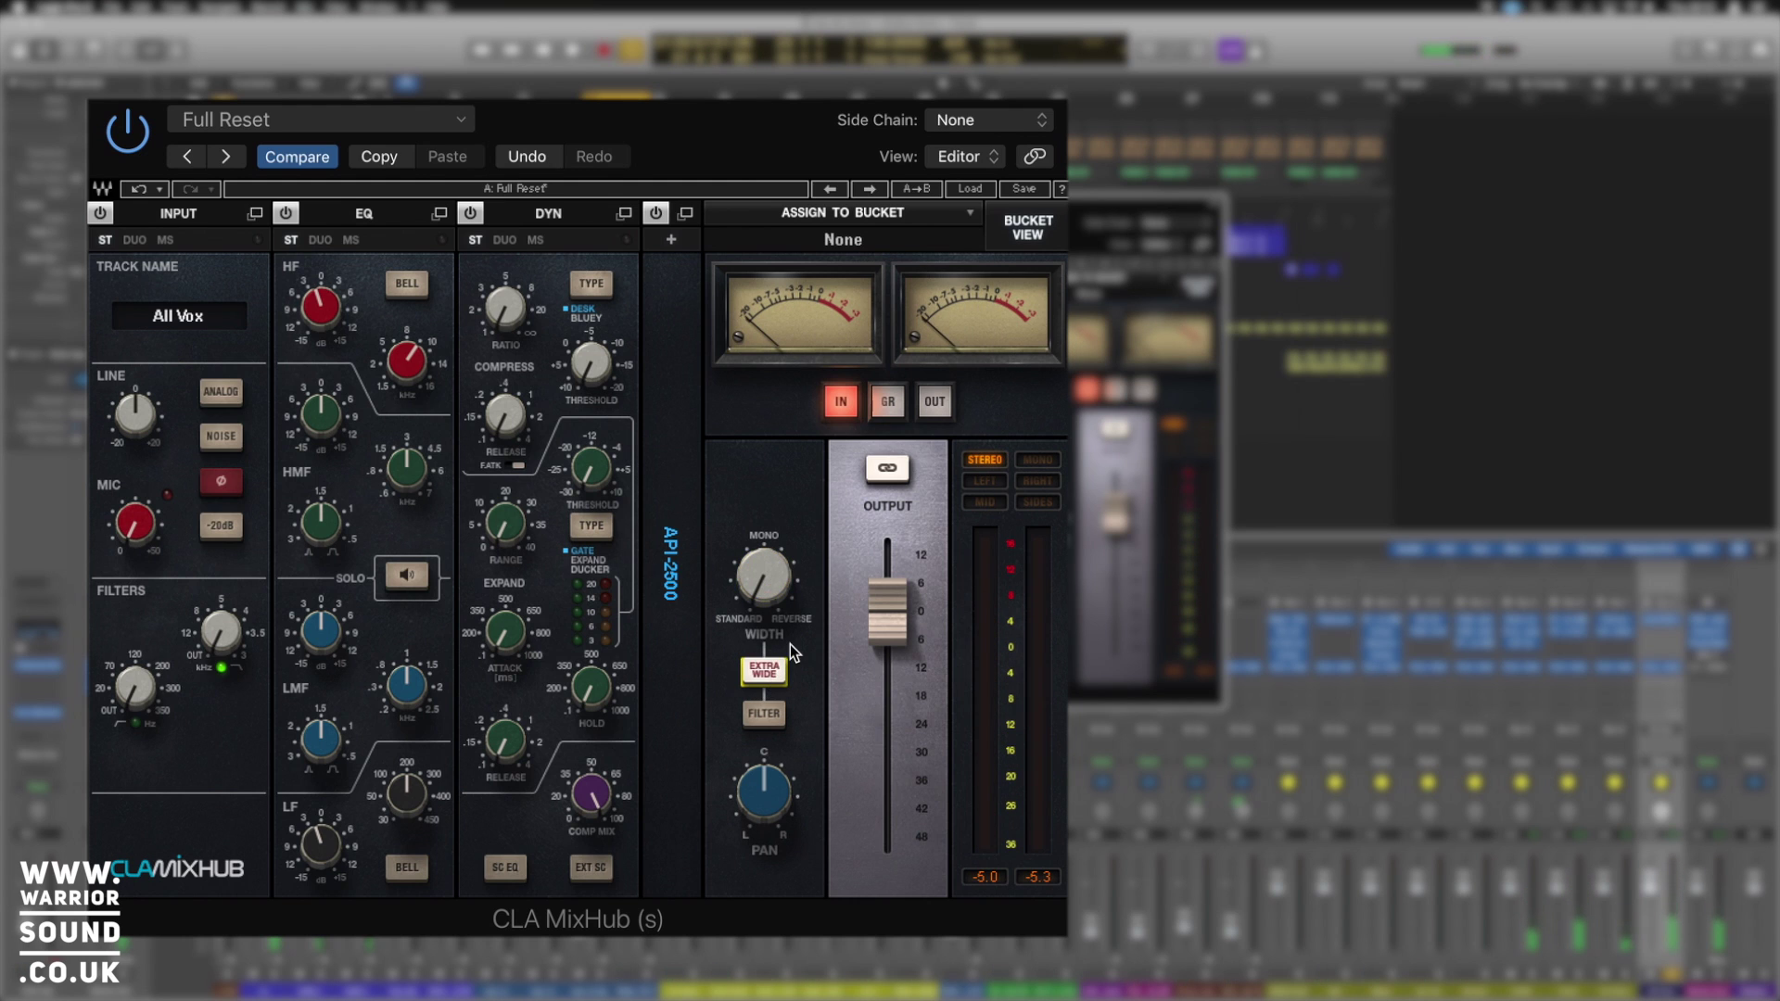
mouse_move(771, 592)
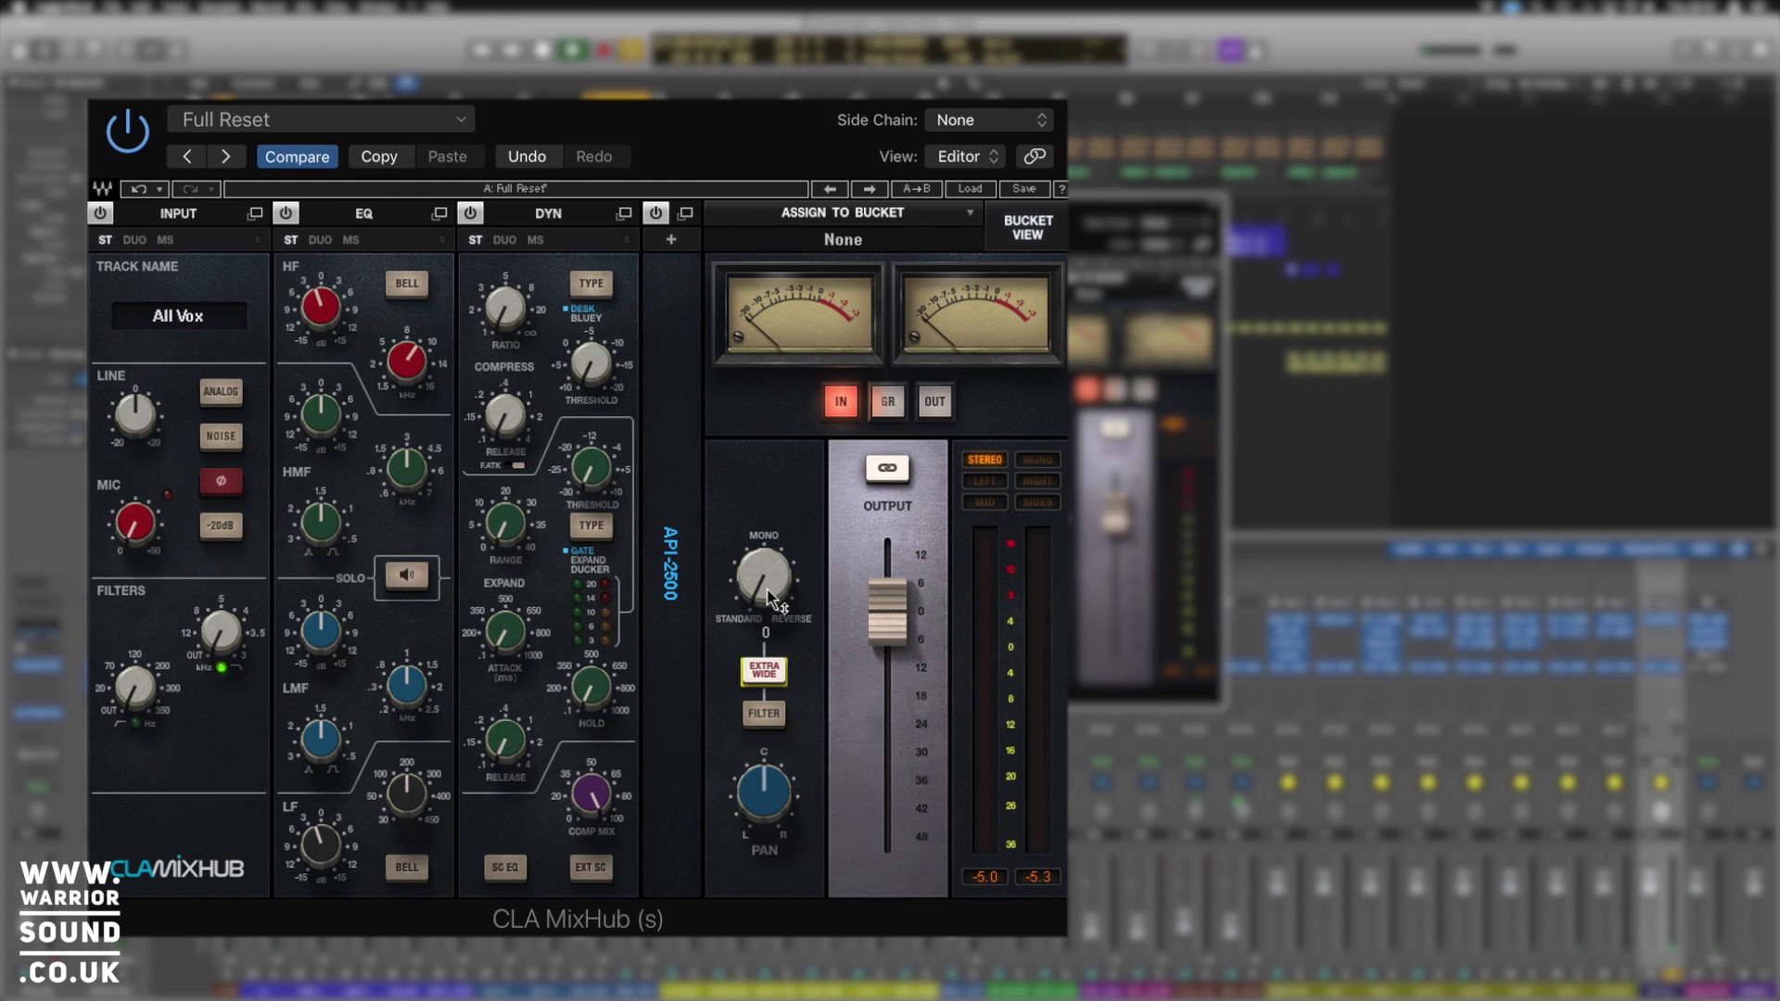
key("space")
left_click_drag(771, 596, 771, 562)
left_click_drag(770, 584, 769, 686)
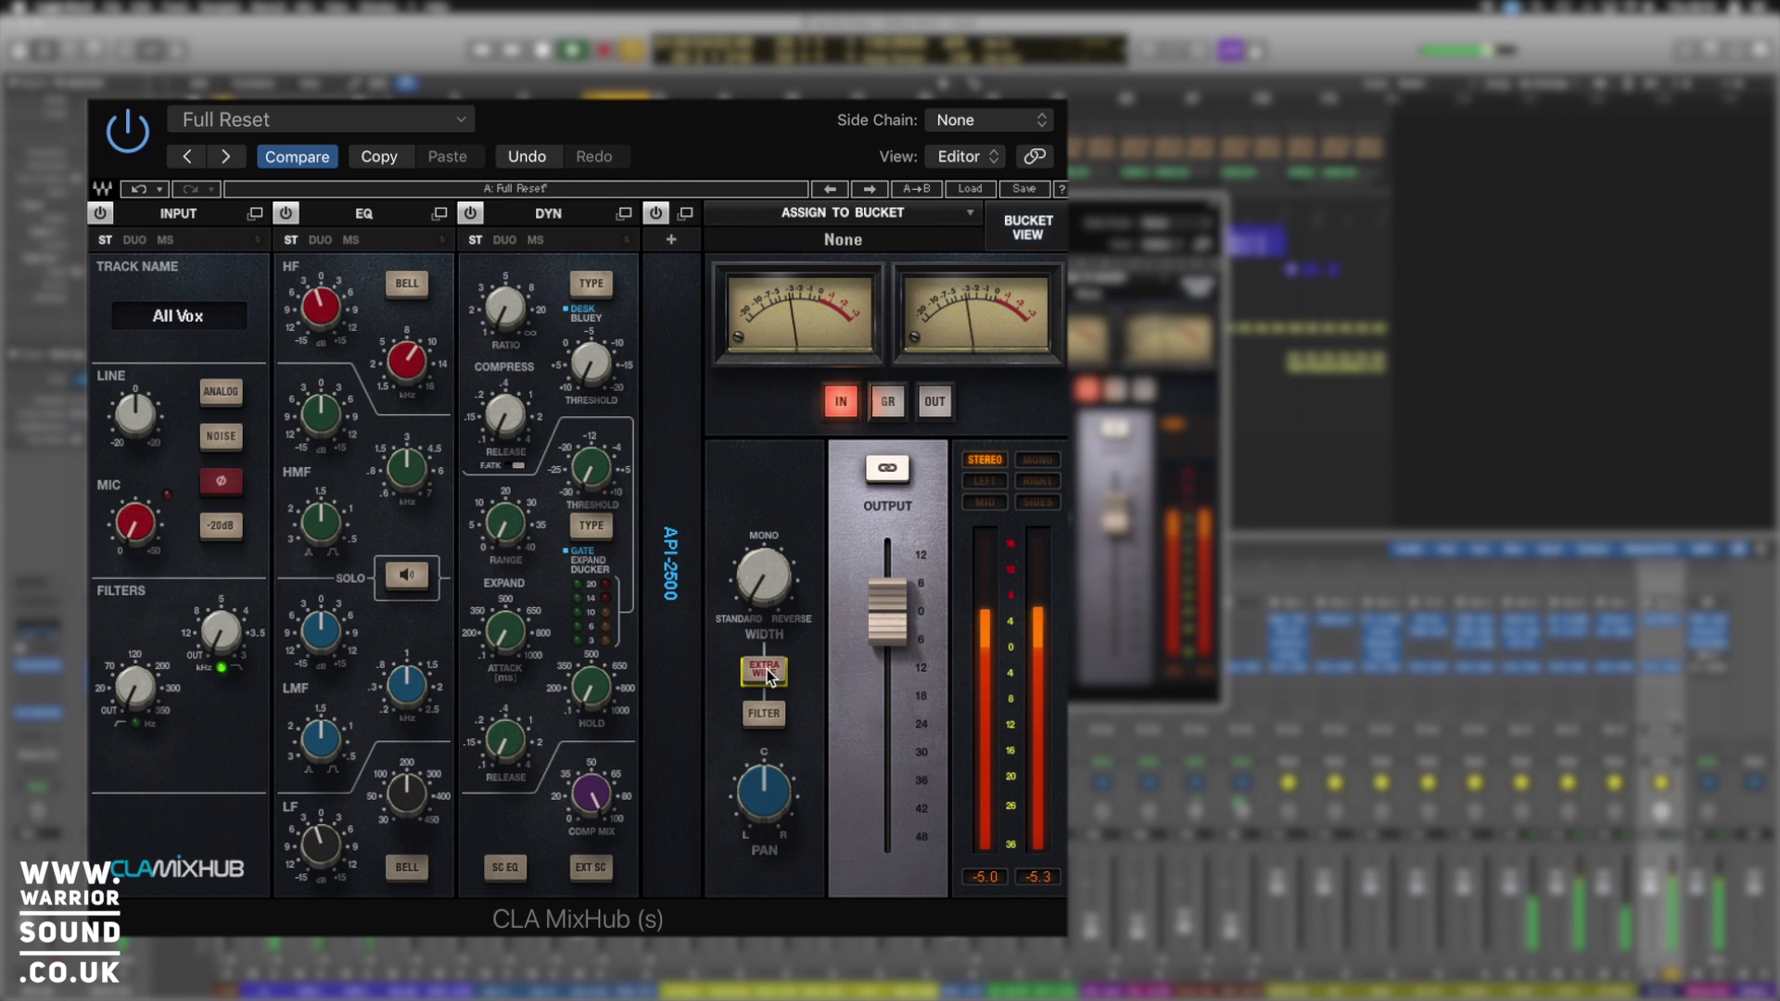
key("space")
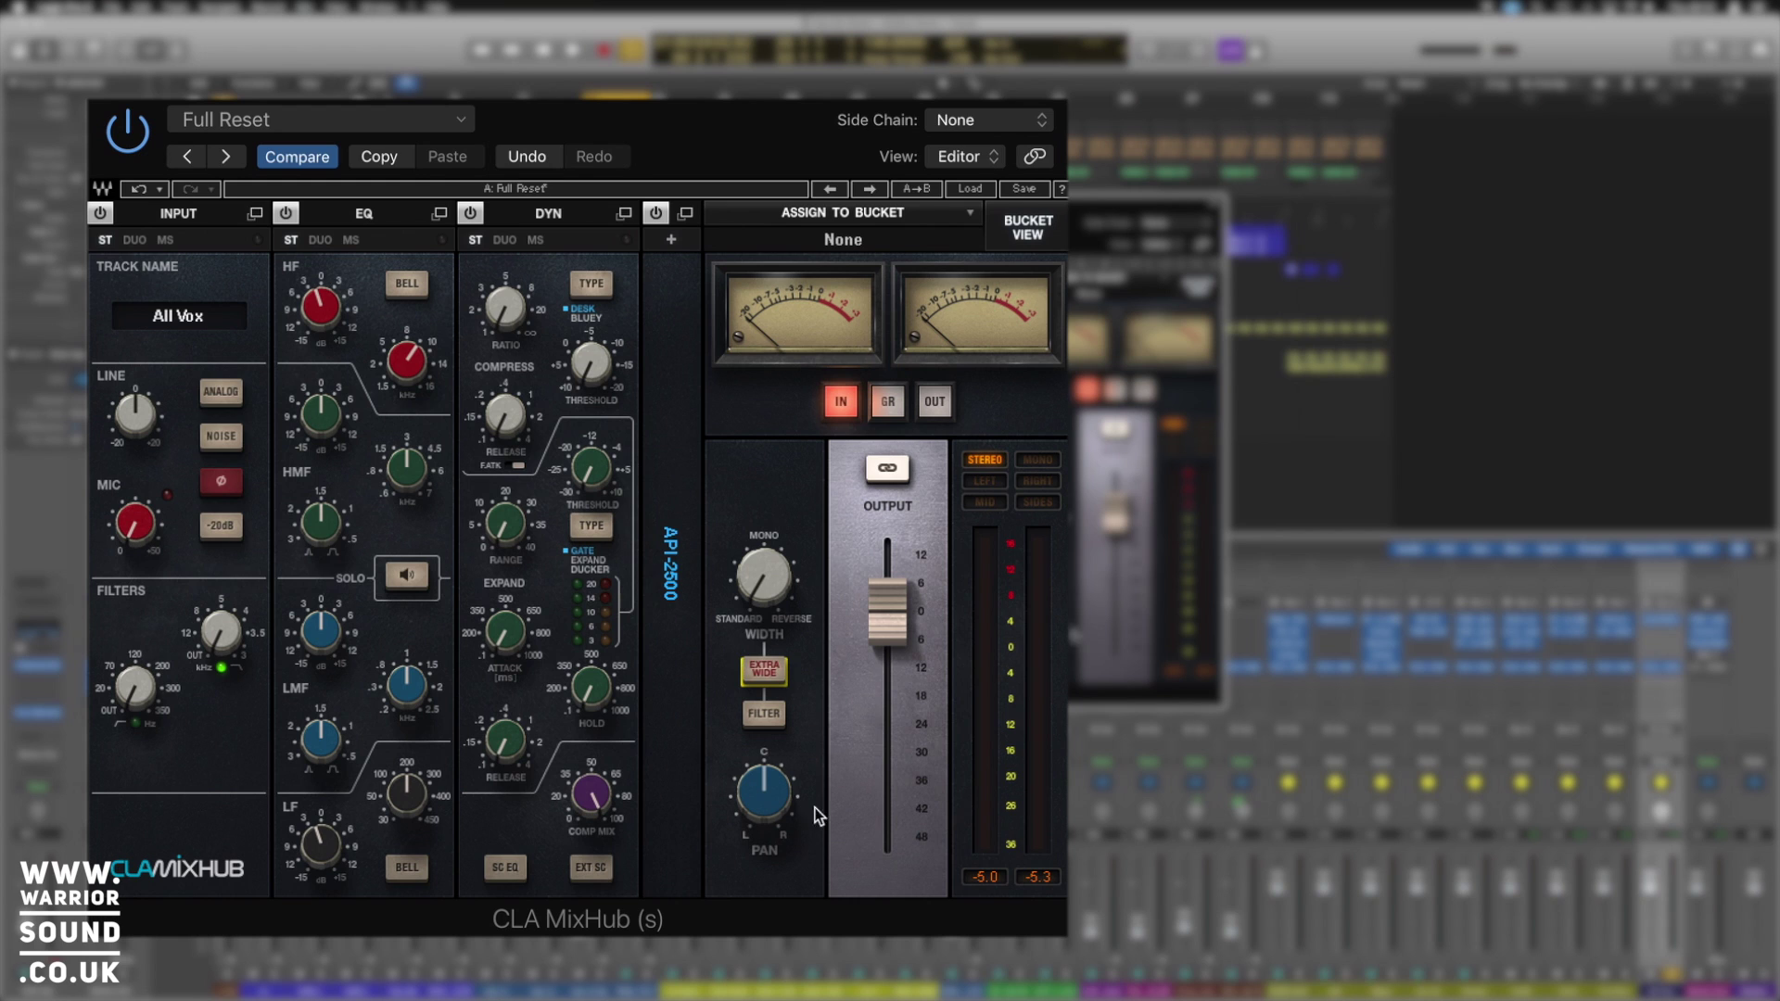
mouse_move(769, 820)
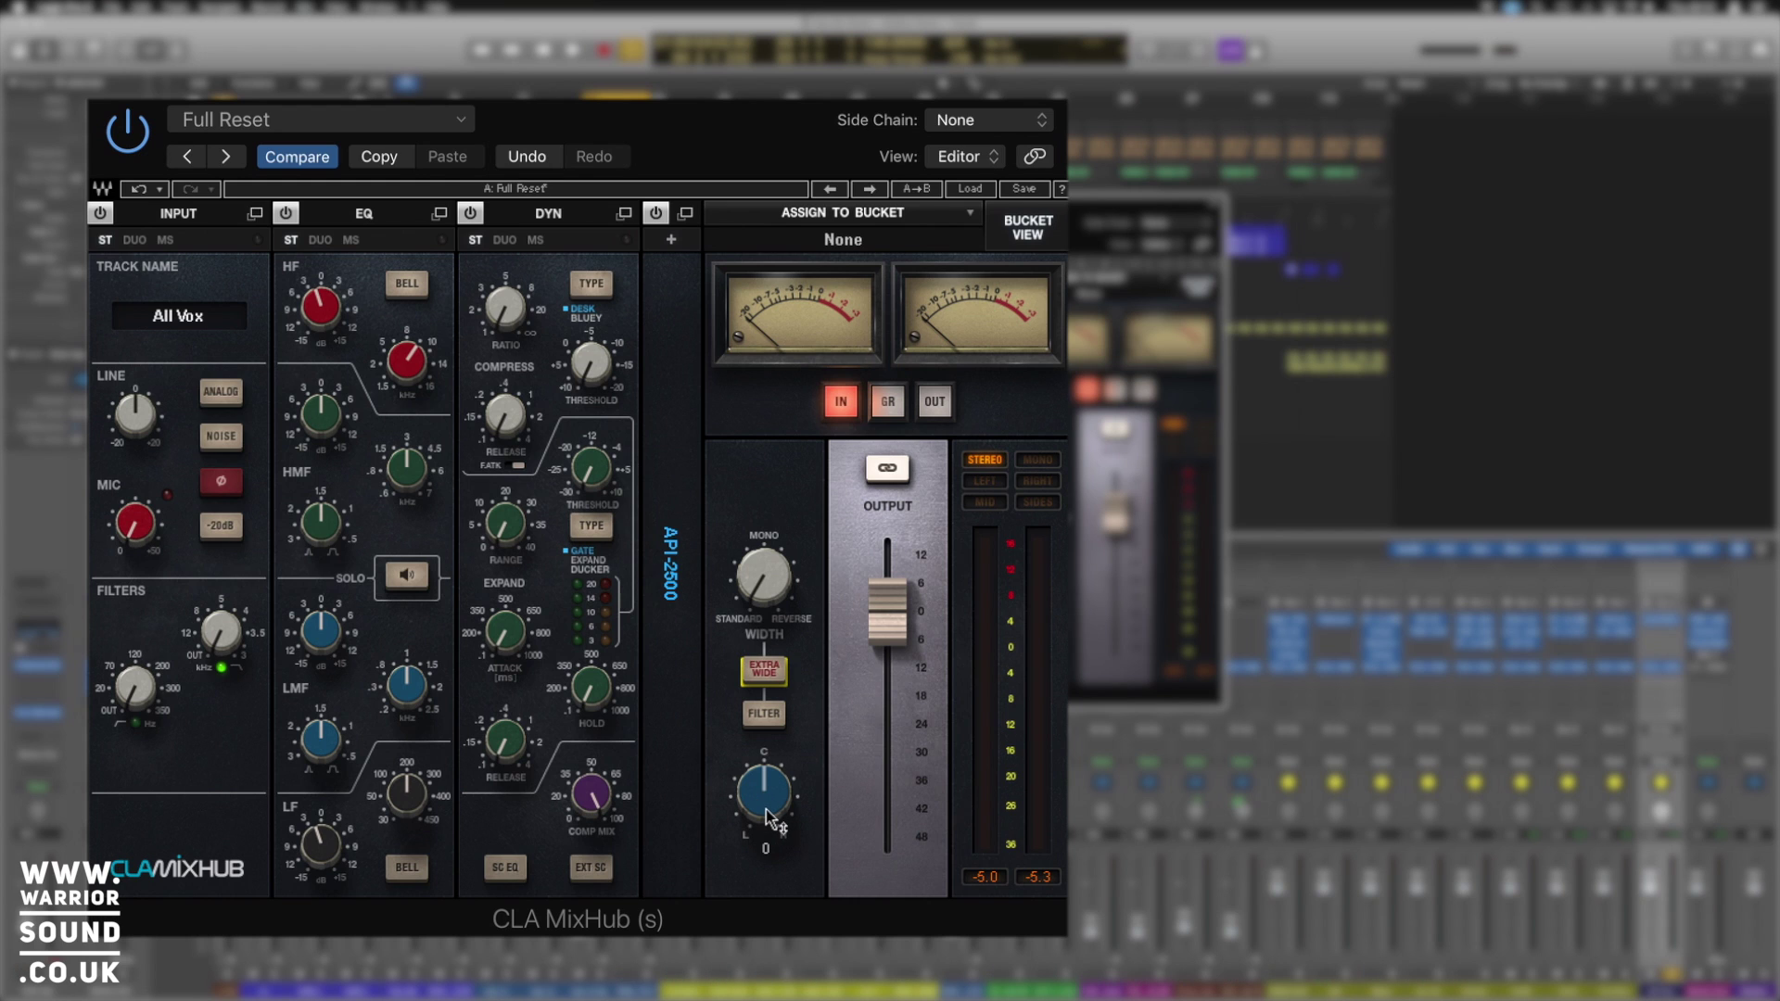
During playback, pan the output left to -50, turn Width to mono, re-centre the pan and reset Width to standard.
key("space")
mouse_move(770, 820)
left_mouse_down()
mouse_move(770, 849)
mouse_move(769, 806)
left_mouse_up()
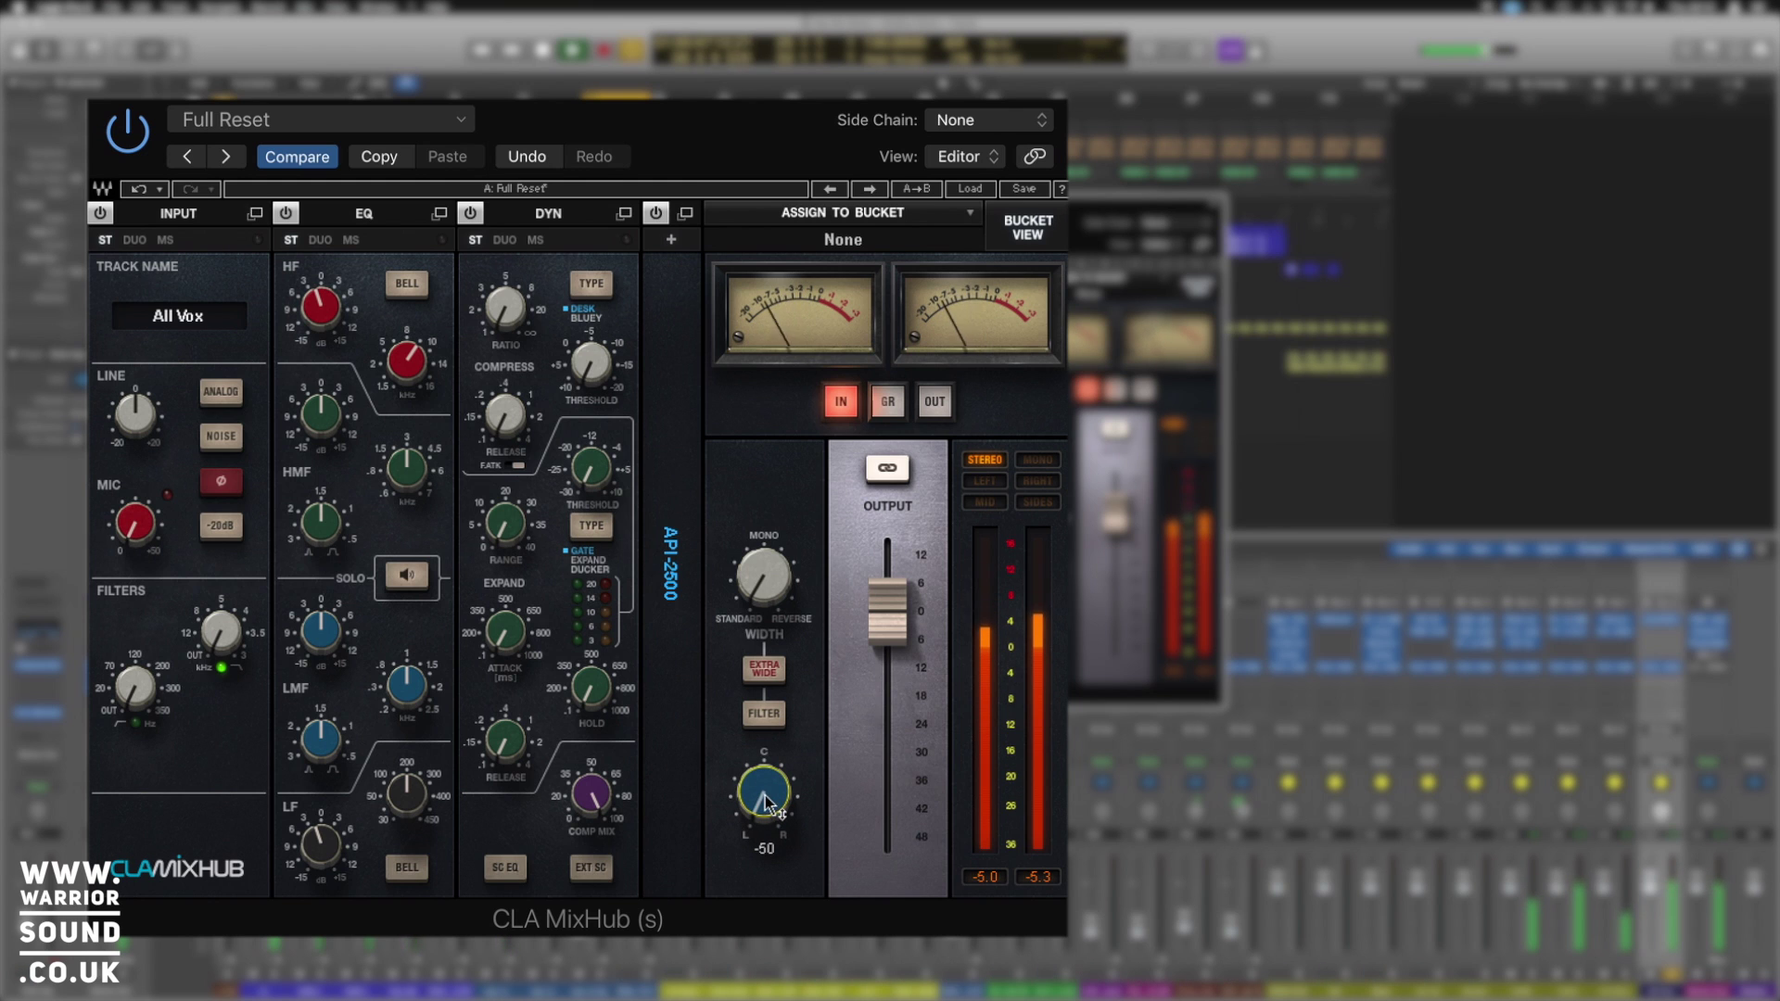
left_click_drag(763, 577, 763, 557)
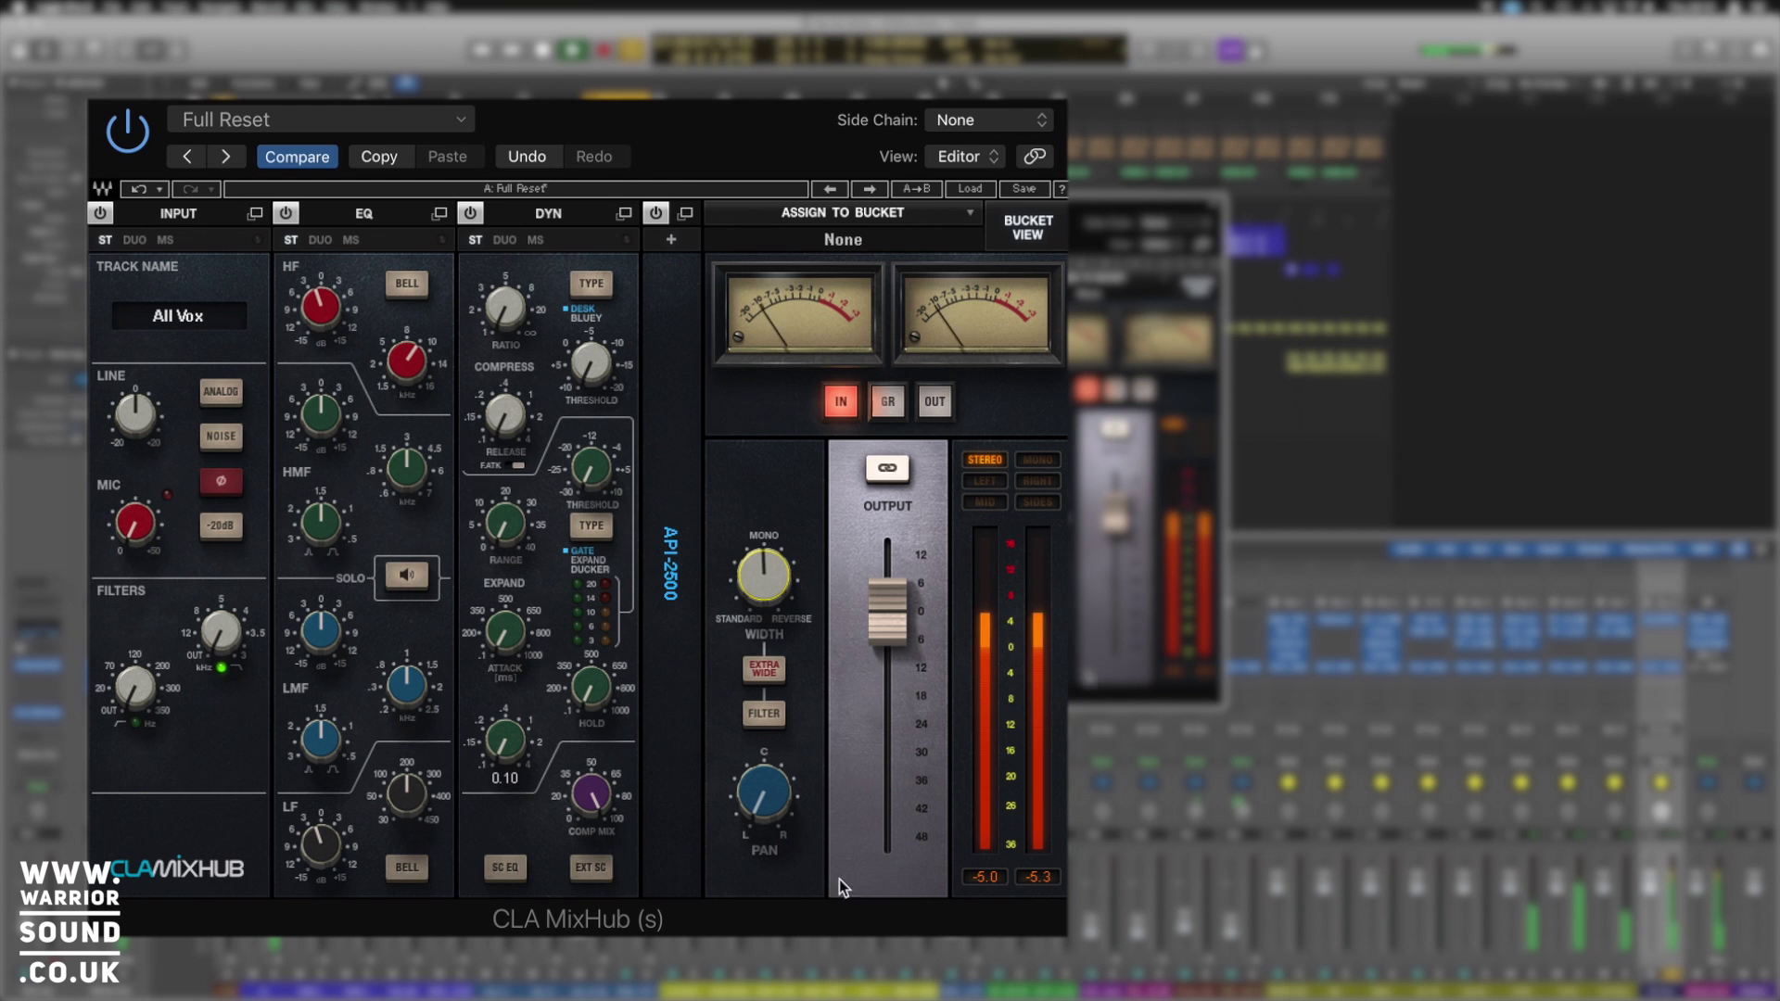
mouse_move(763, 793)
left_mouse_down()
mouse_move(763, 774)
mouse_move(781, 813)
left_mouse_up()
left_click(764, 583, "alt")
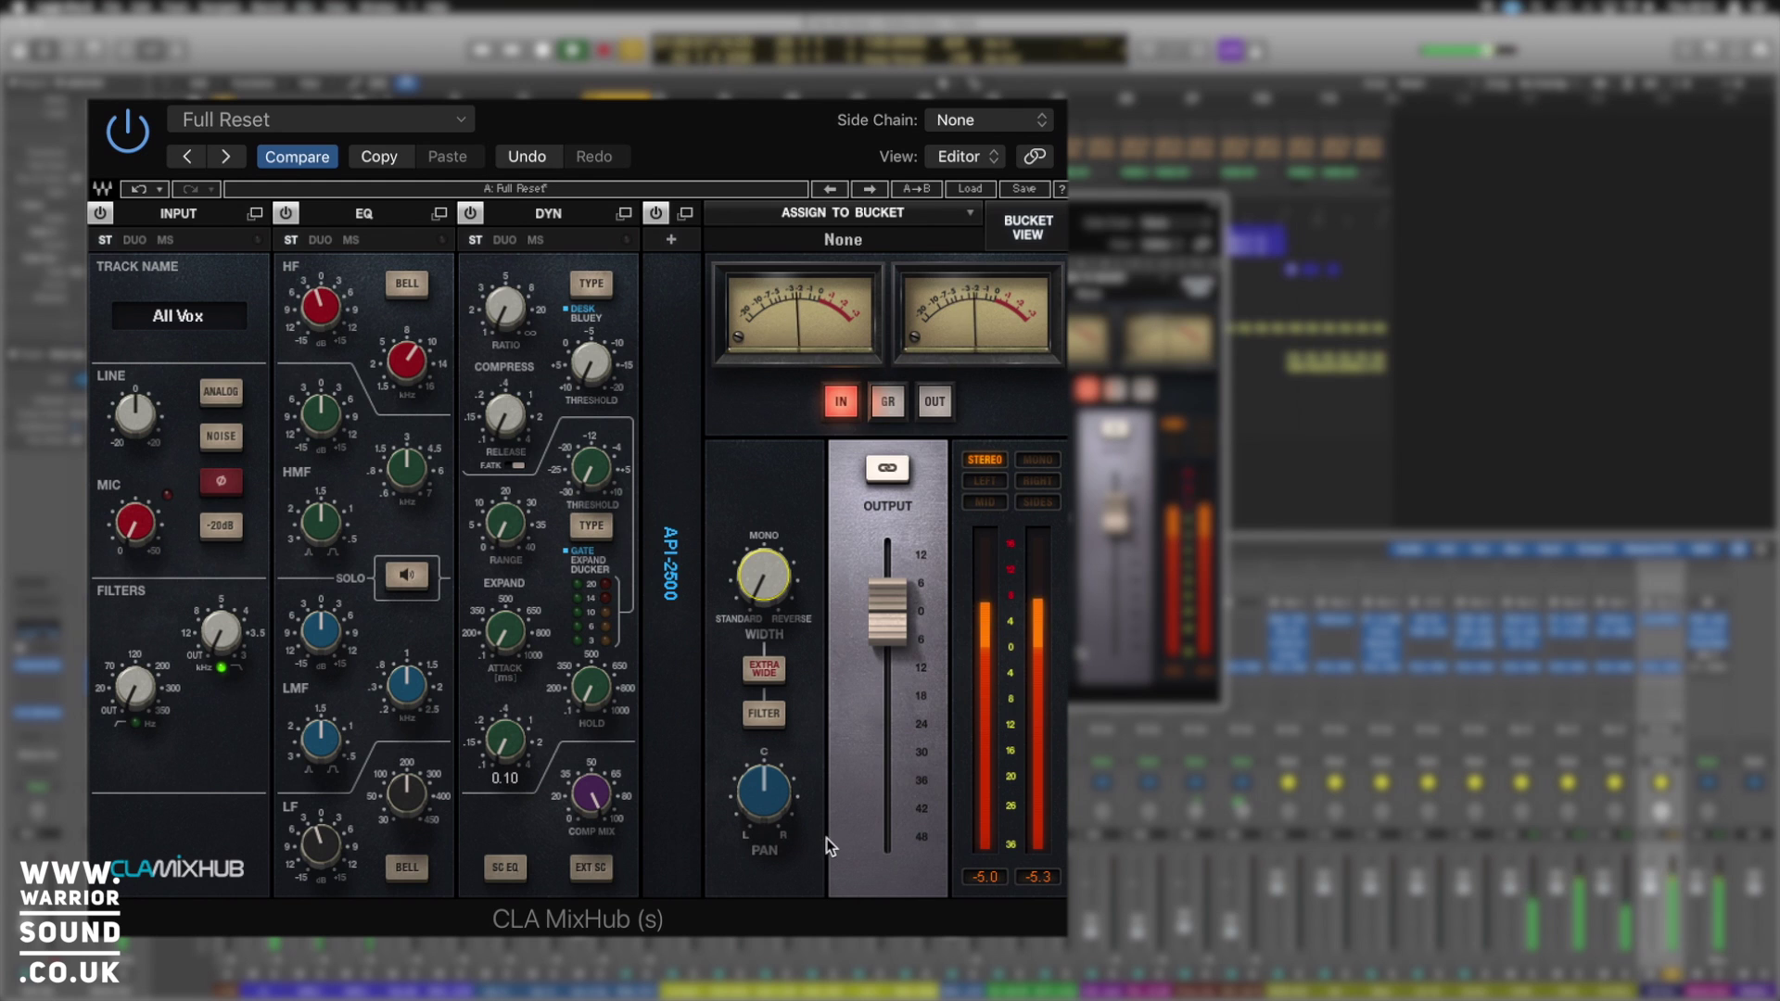
key("space")
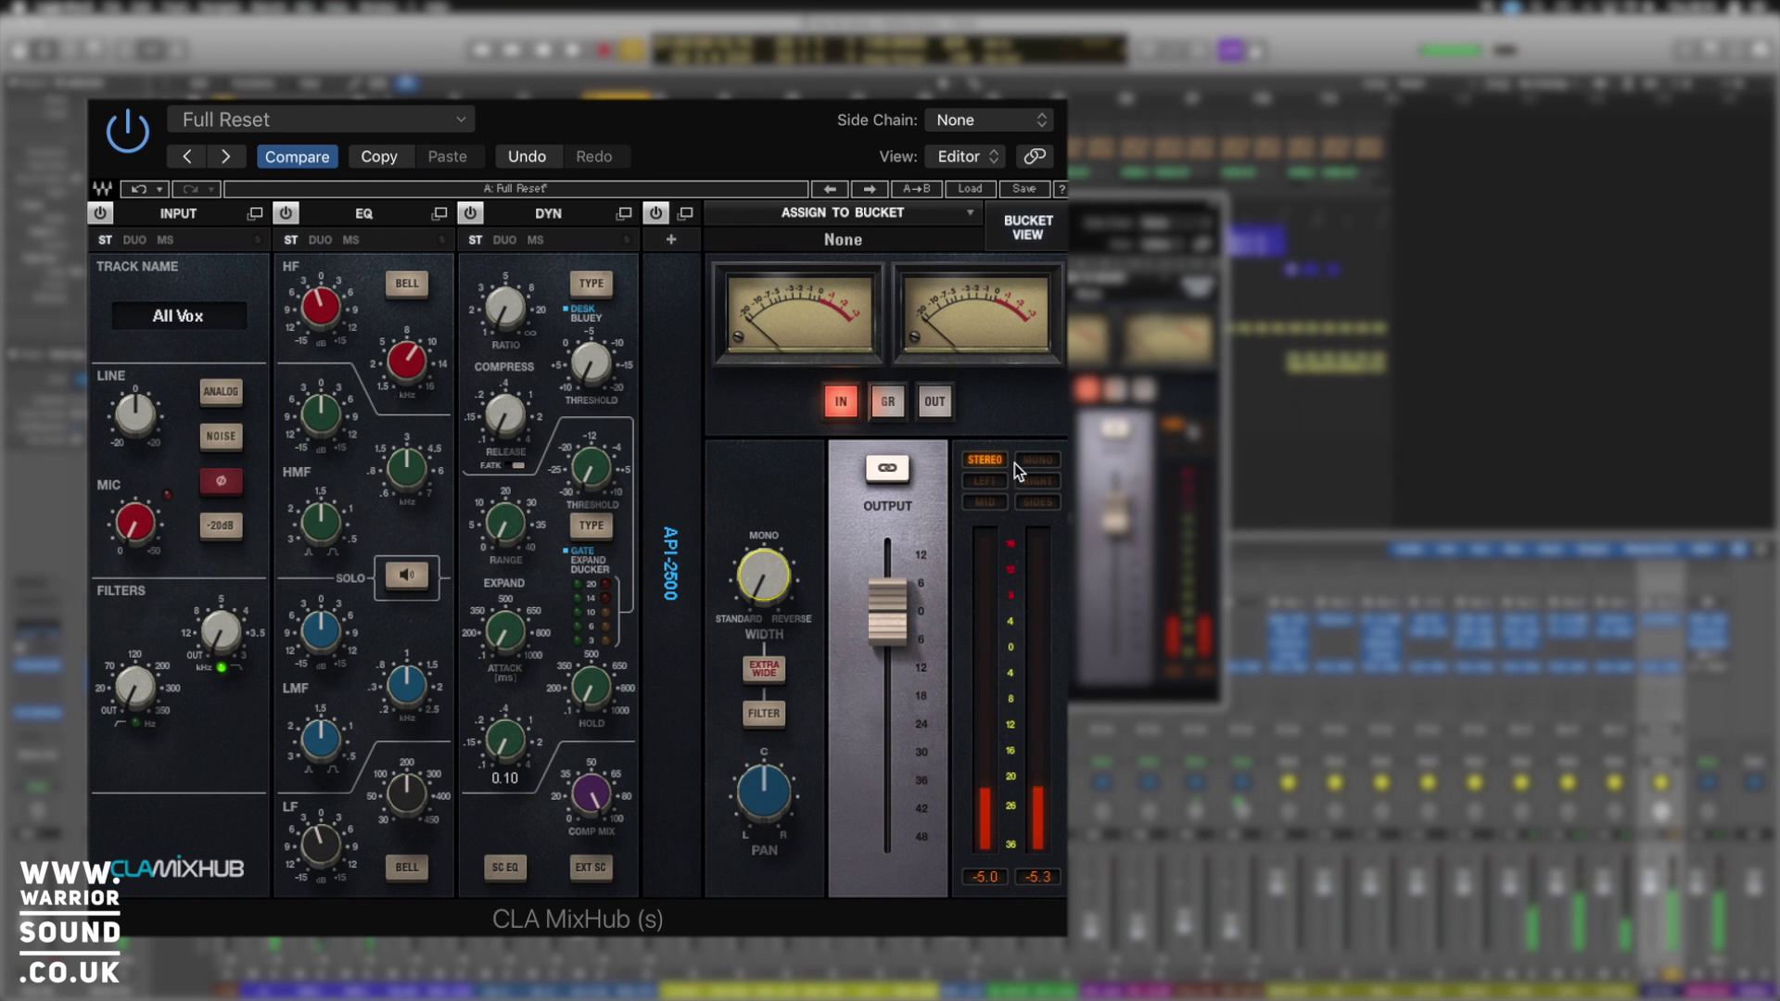
Try the Mono, Right, Sides, Mid and Left monitoring modes with and without playback, and return to Stereo.
left_click(1039, 462)
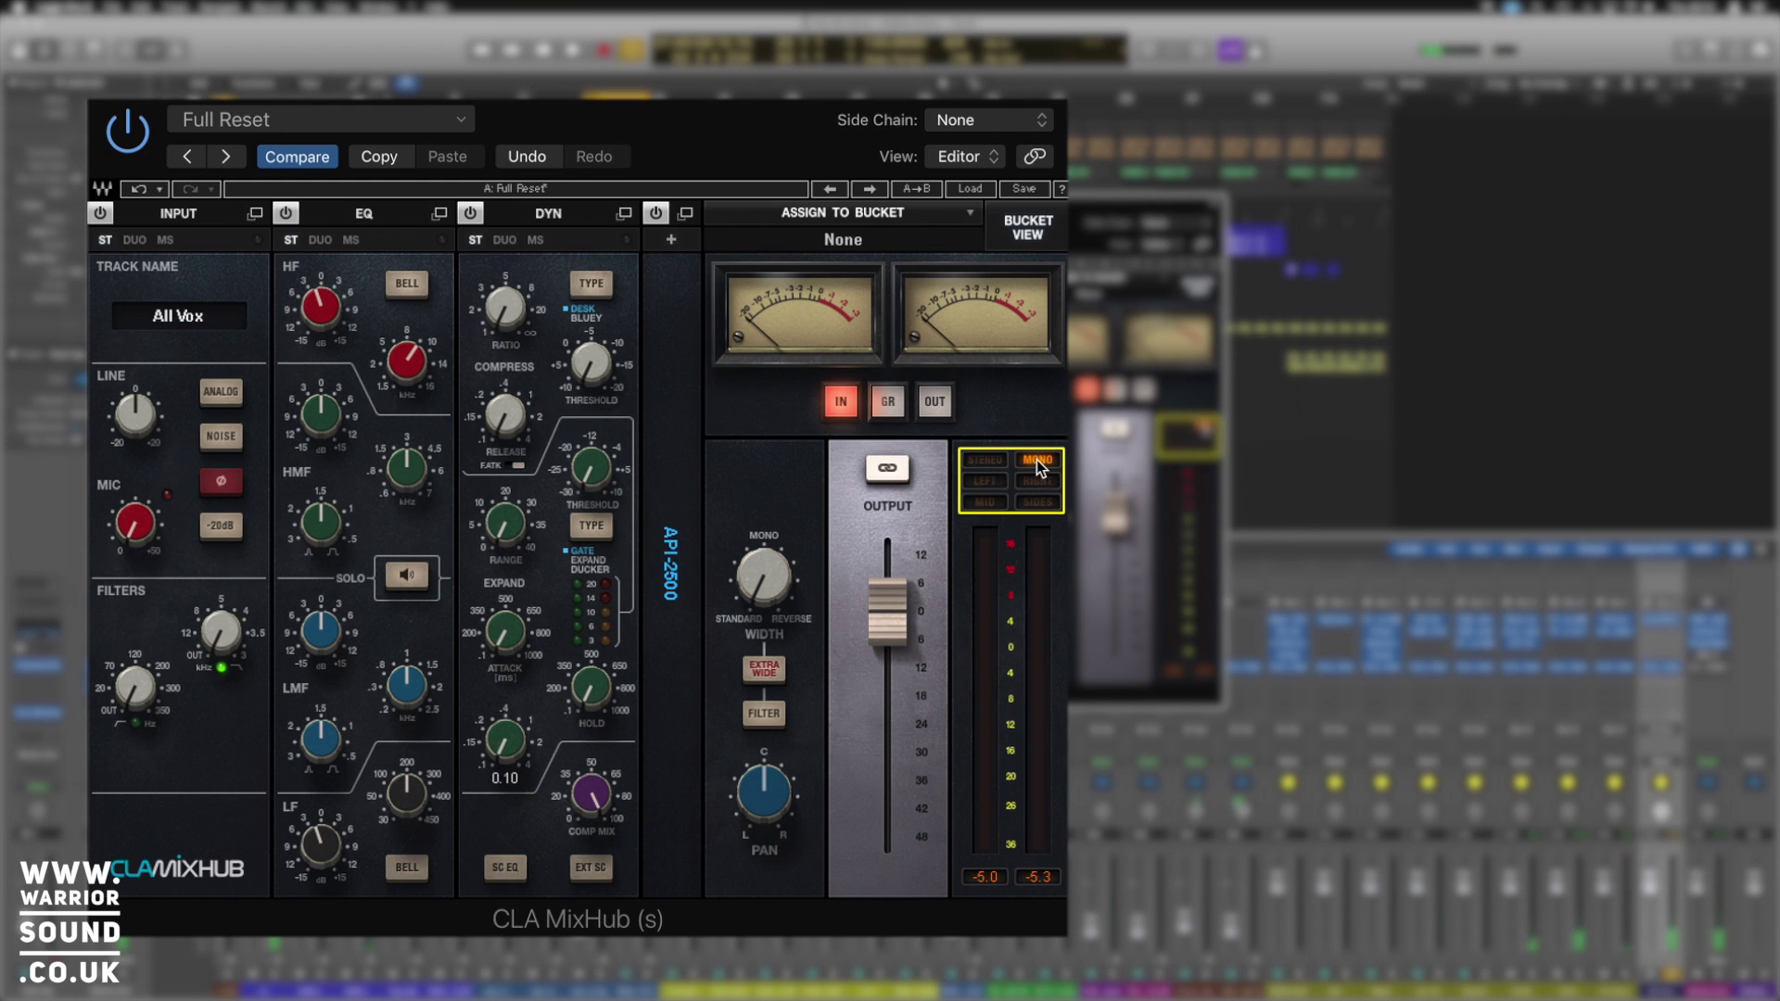
left_click(1038, 481)
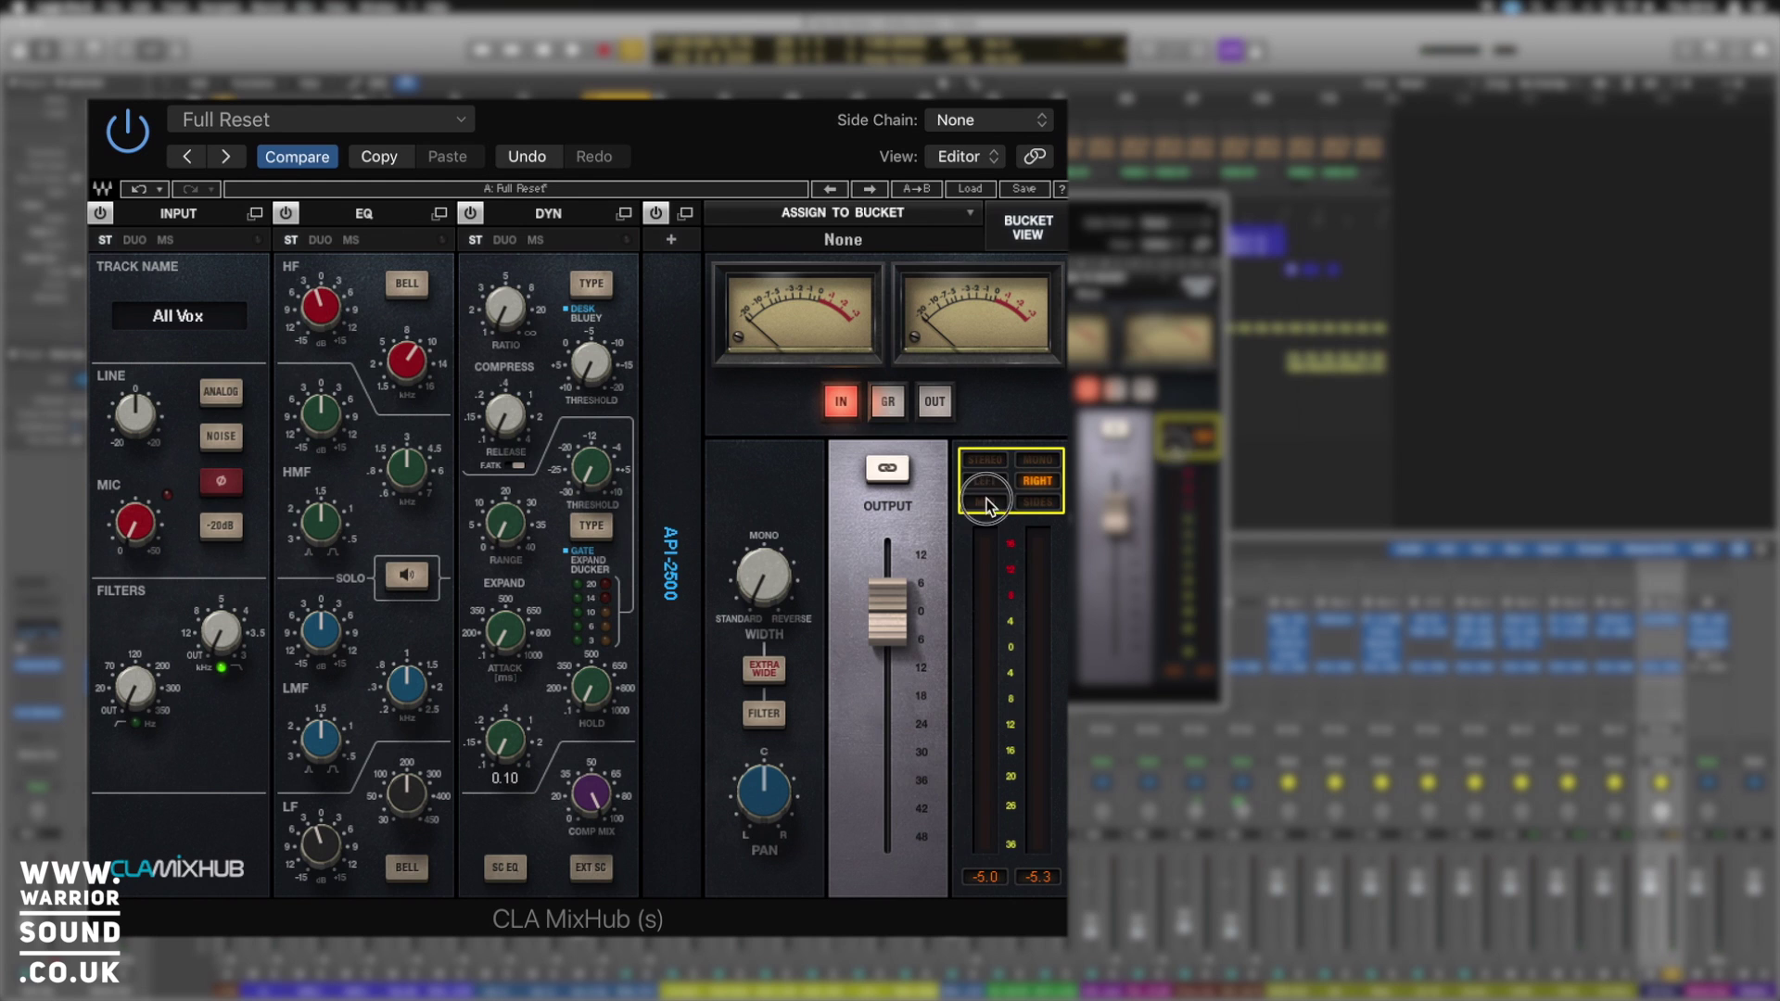
left_click(1037, 503)
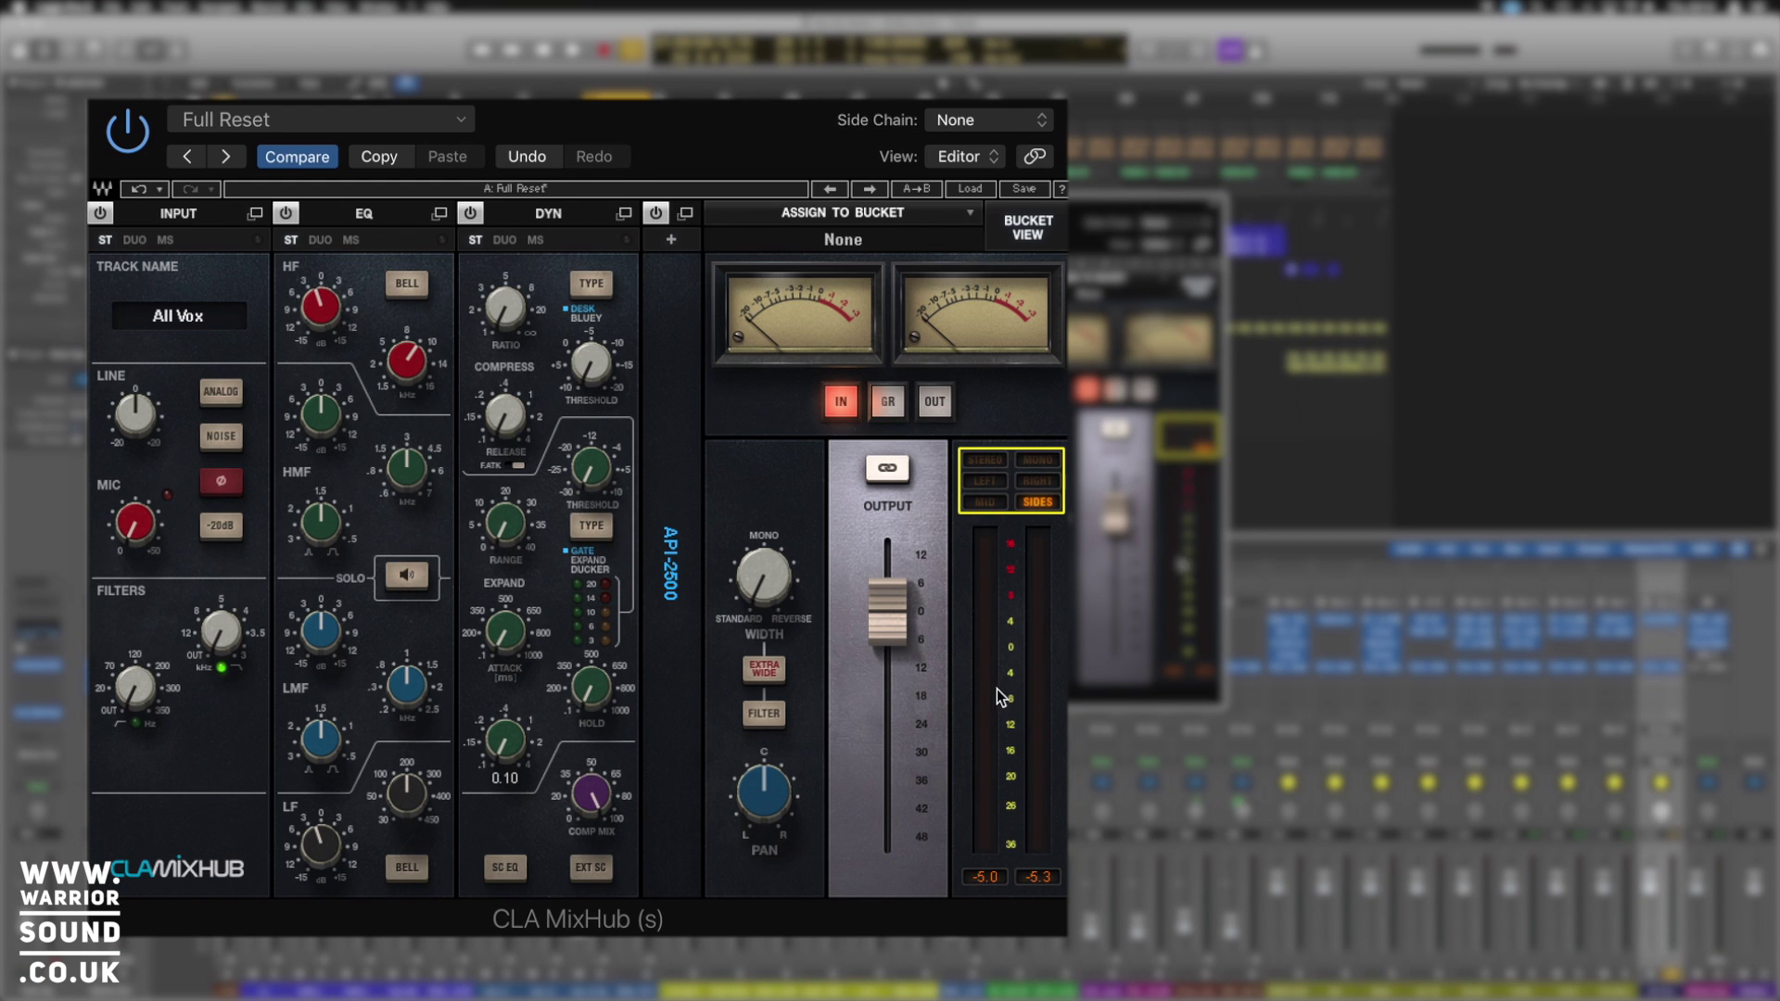
key("space")
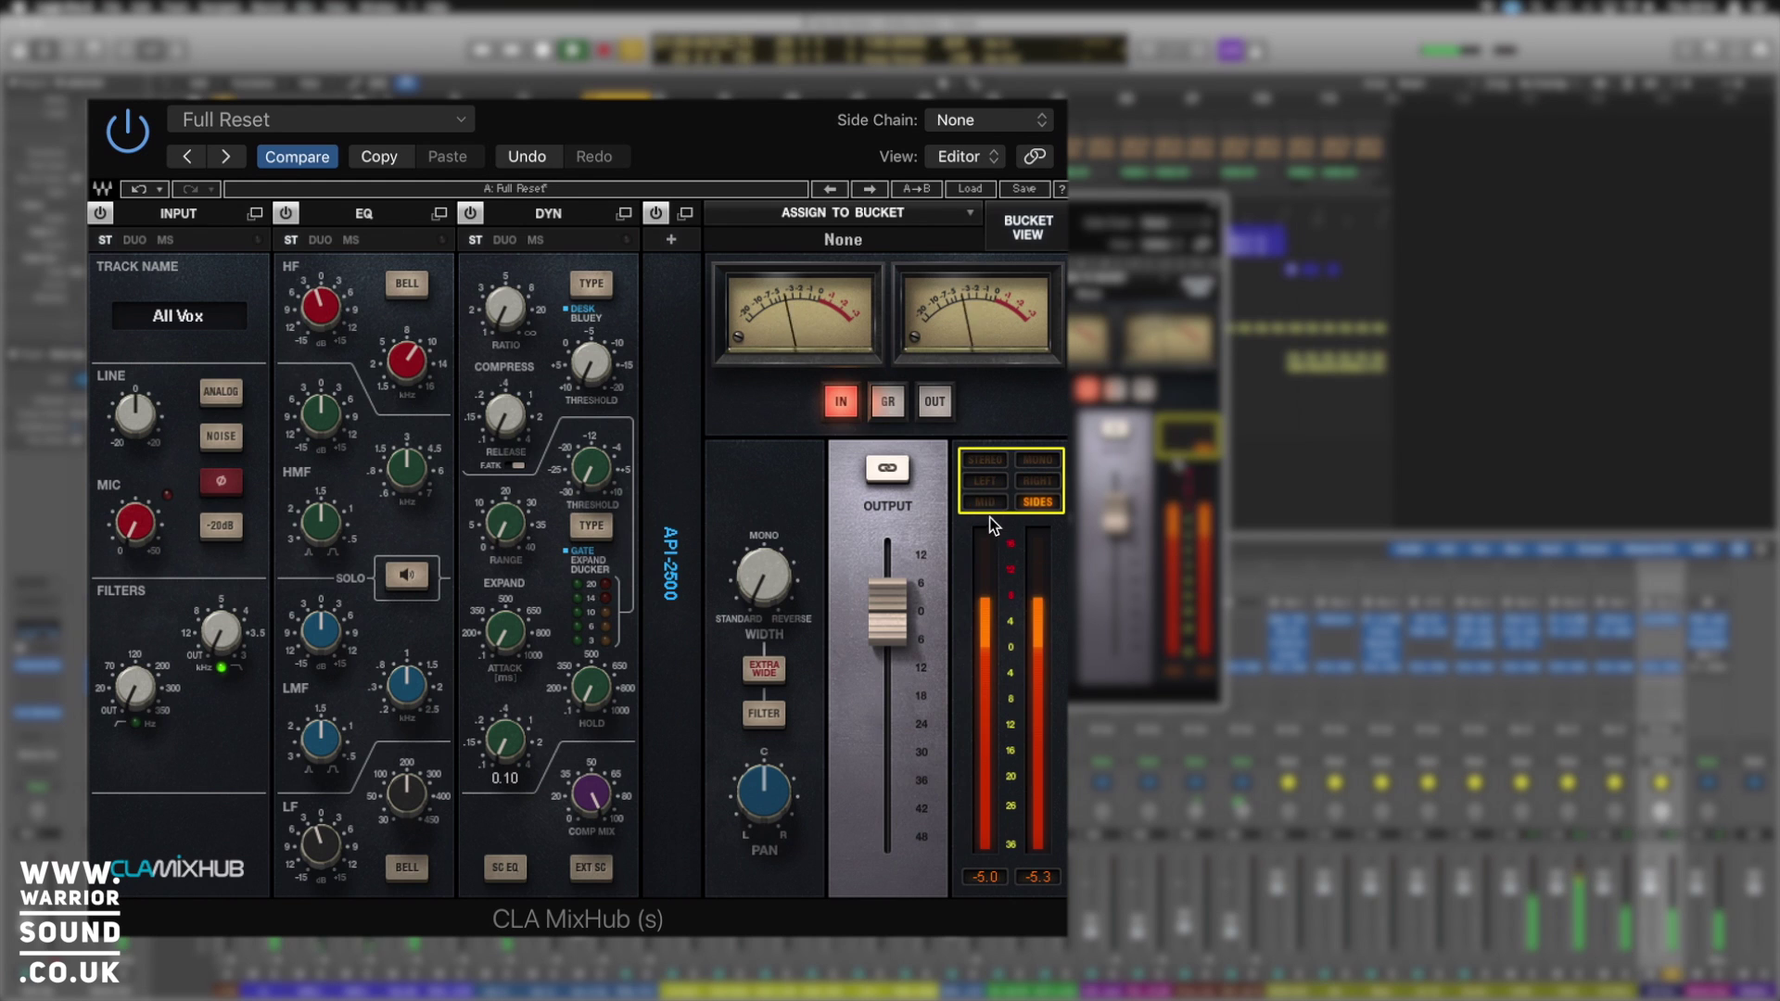
left_click(985, 502)
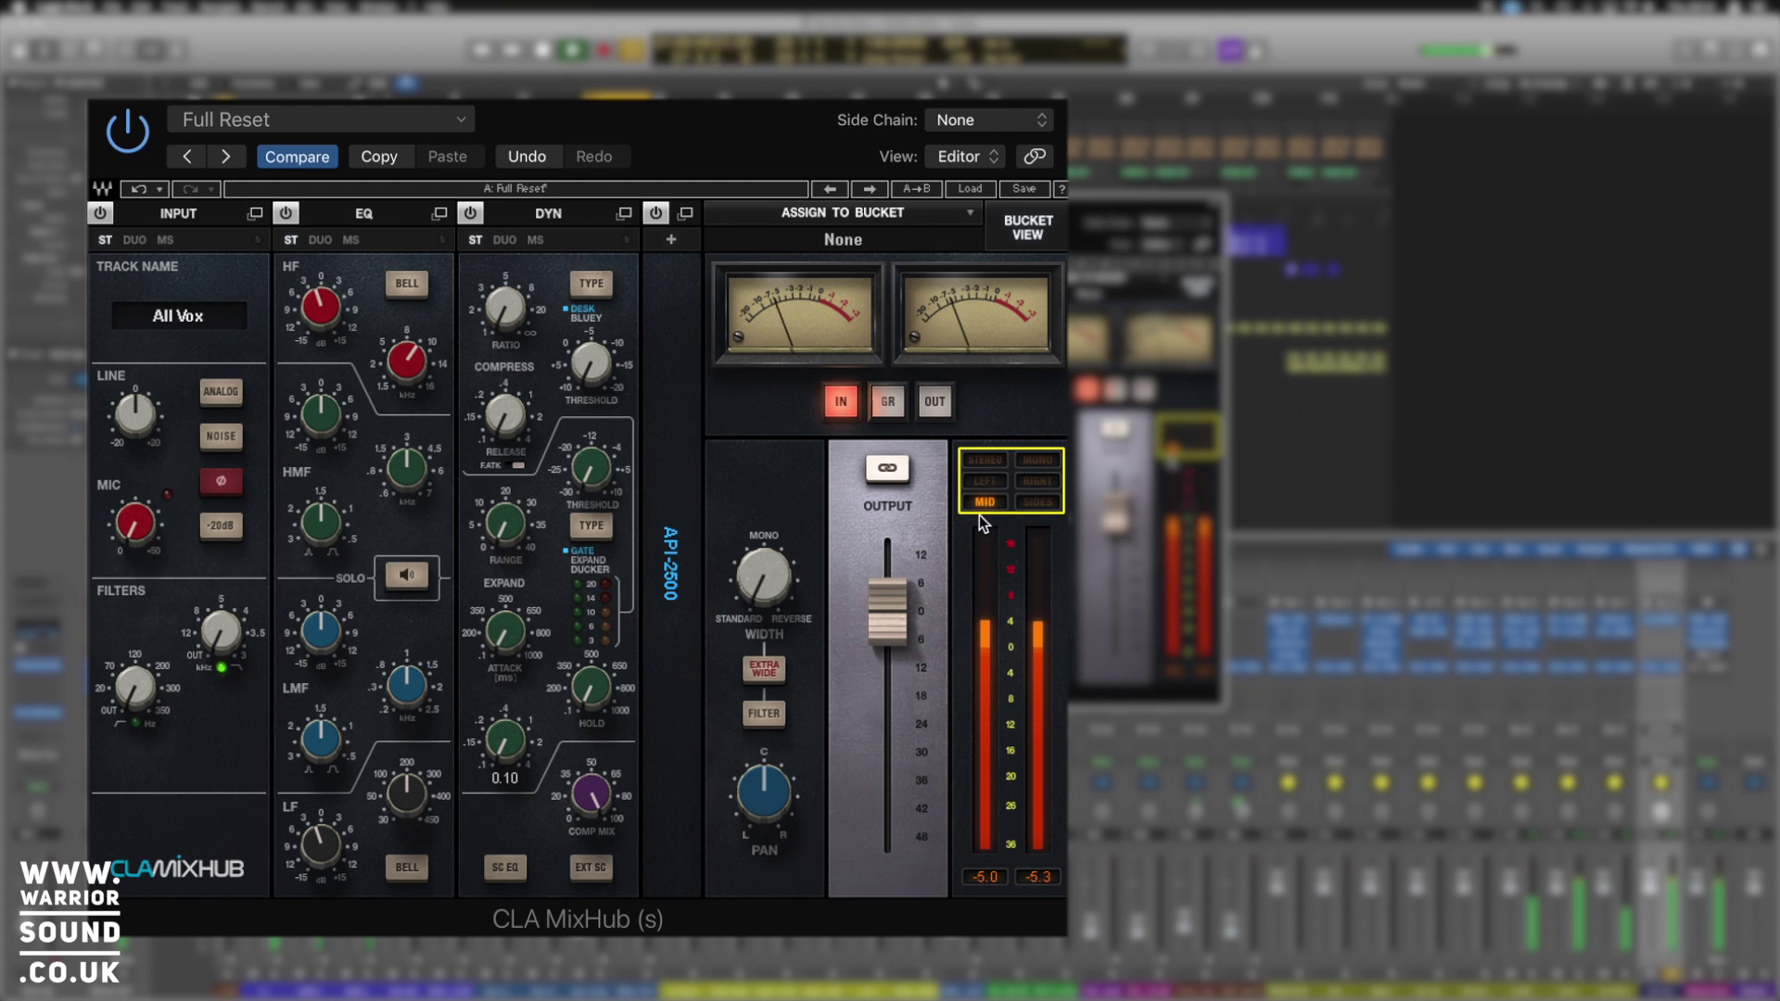
left_click(987, 485)
left_click(1041, 483)
left_click(1037, 460)
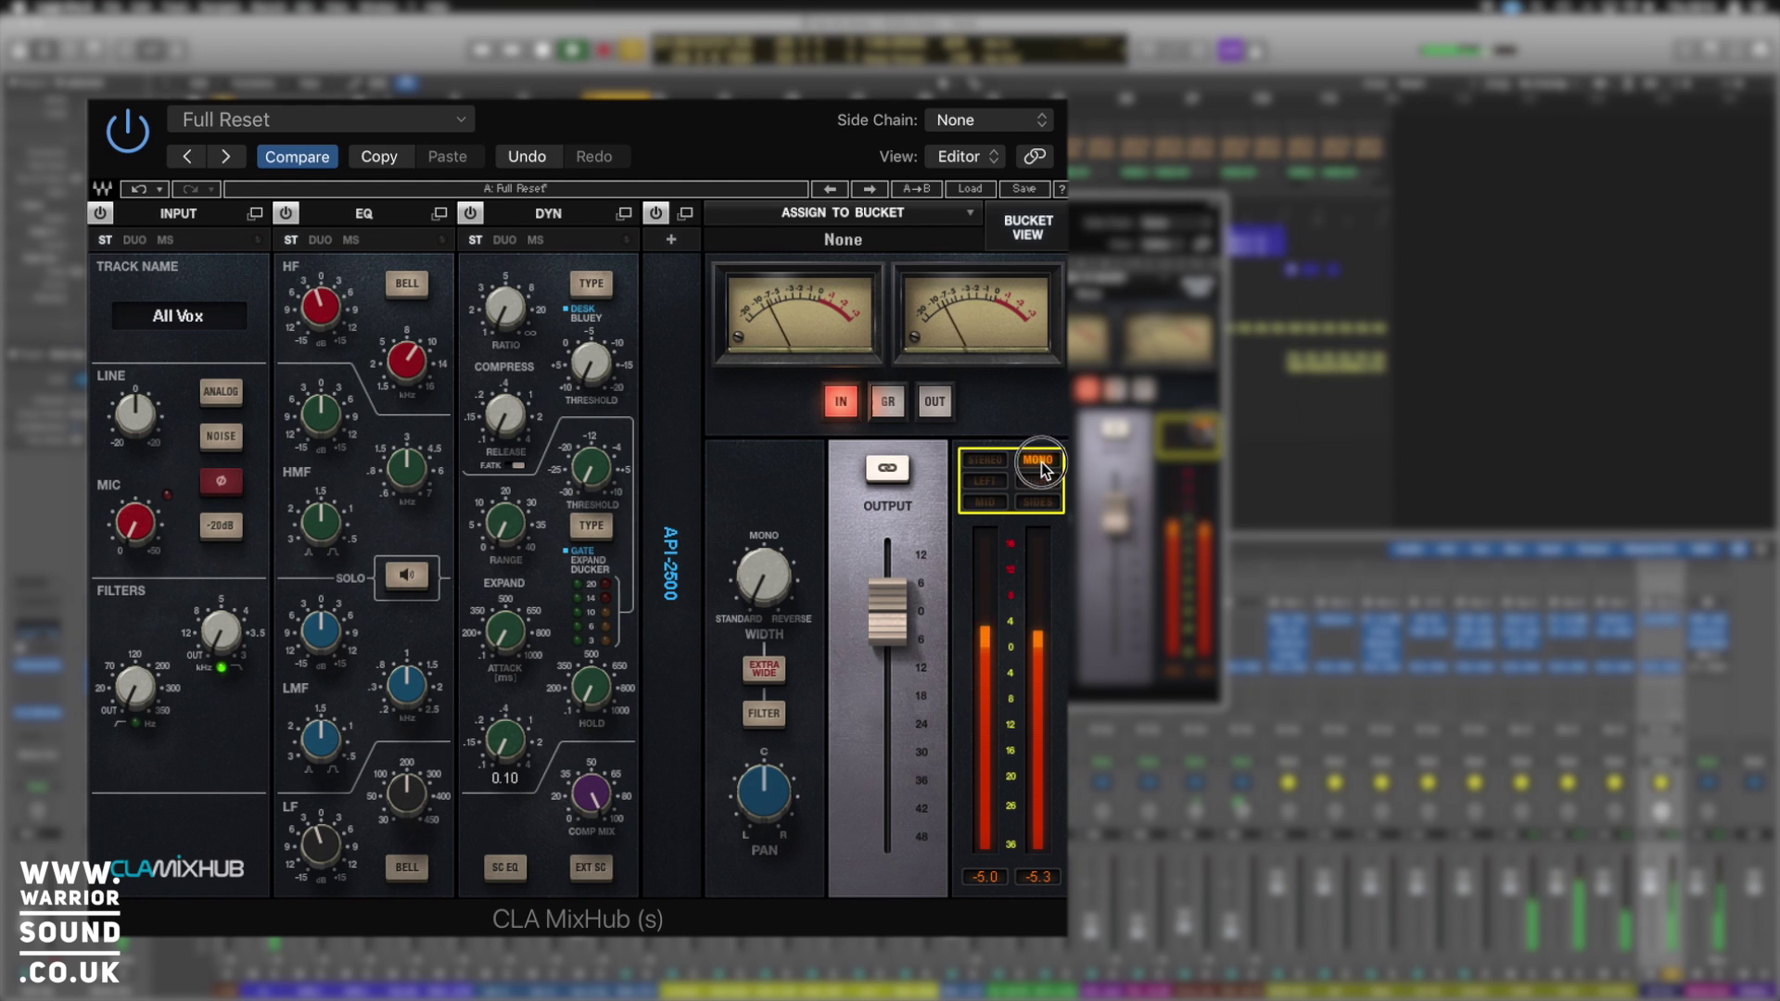
left_click(992, 464)
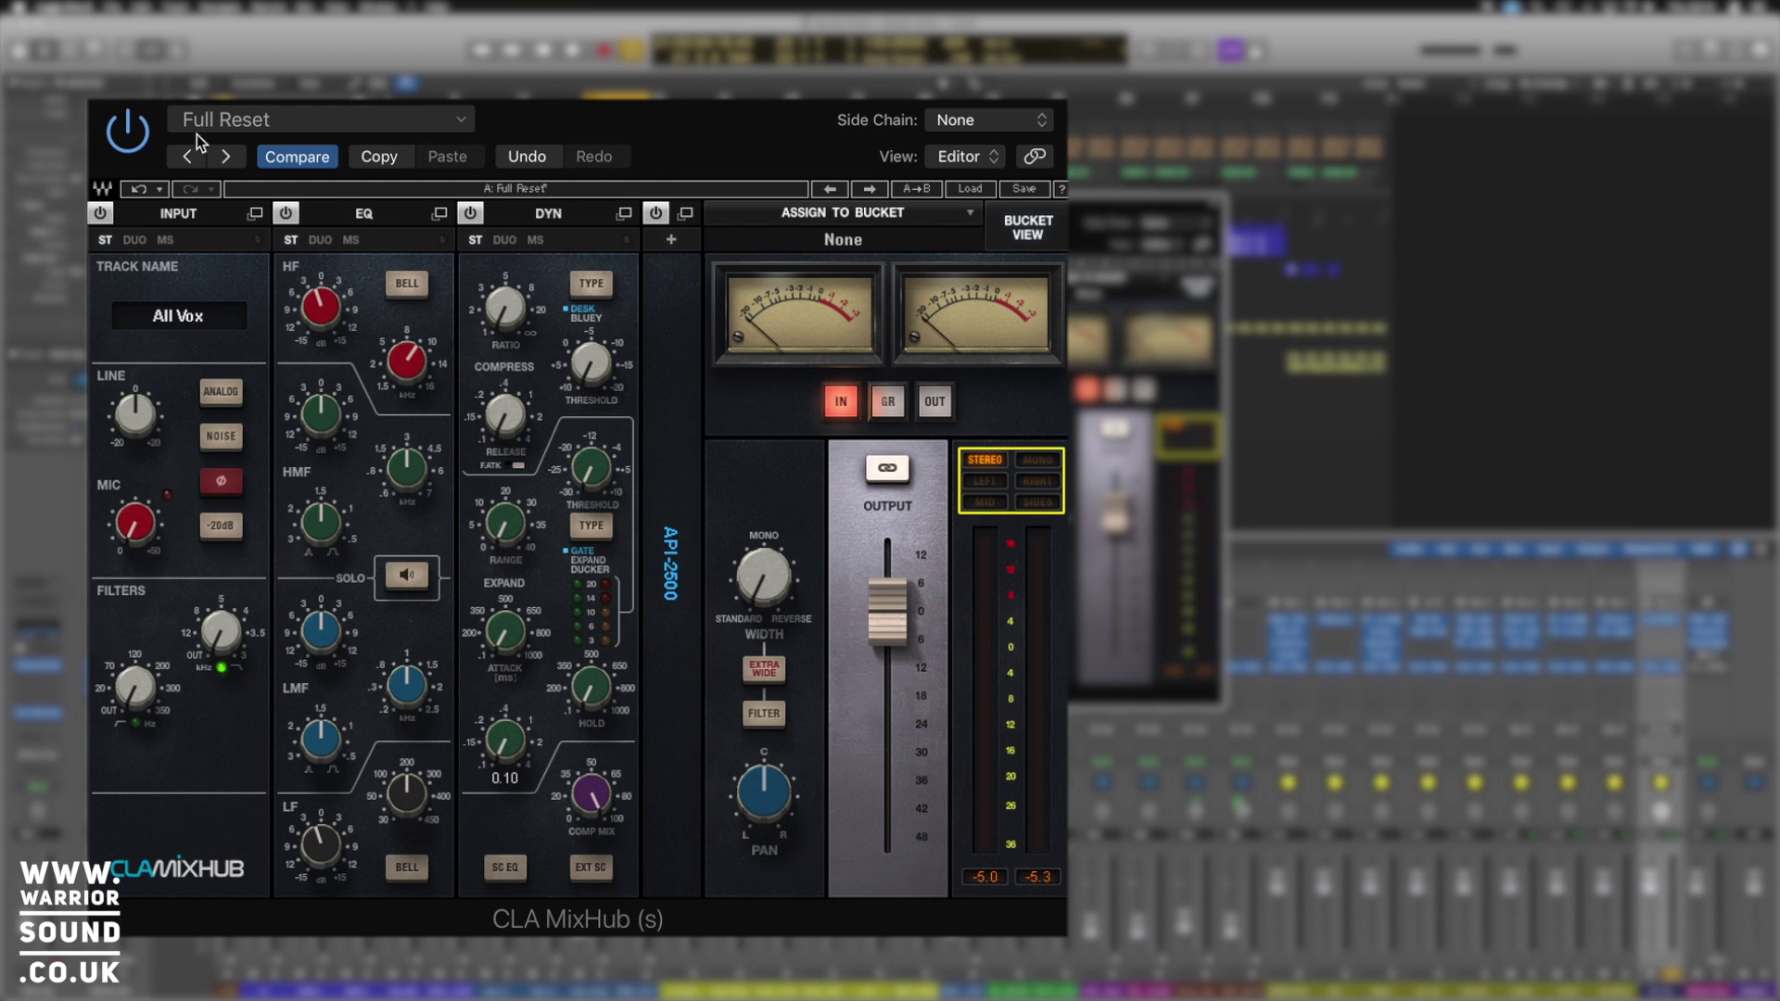
Close the All Vox plug-in window, open CLA MixHub on the Vx Chrs channel and view its bucket assignment options.
left_click(106, 109)
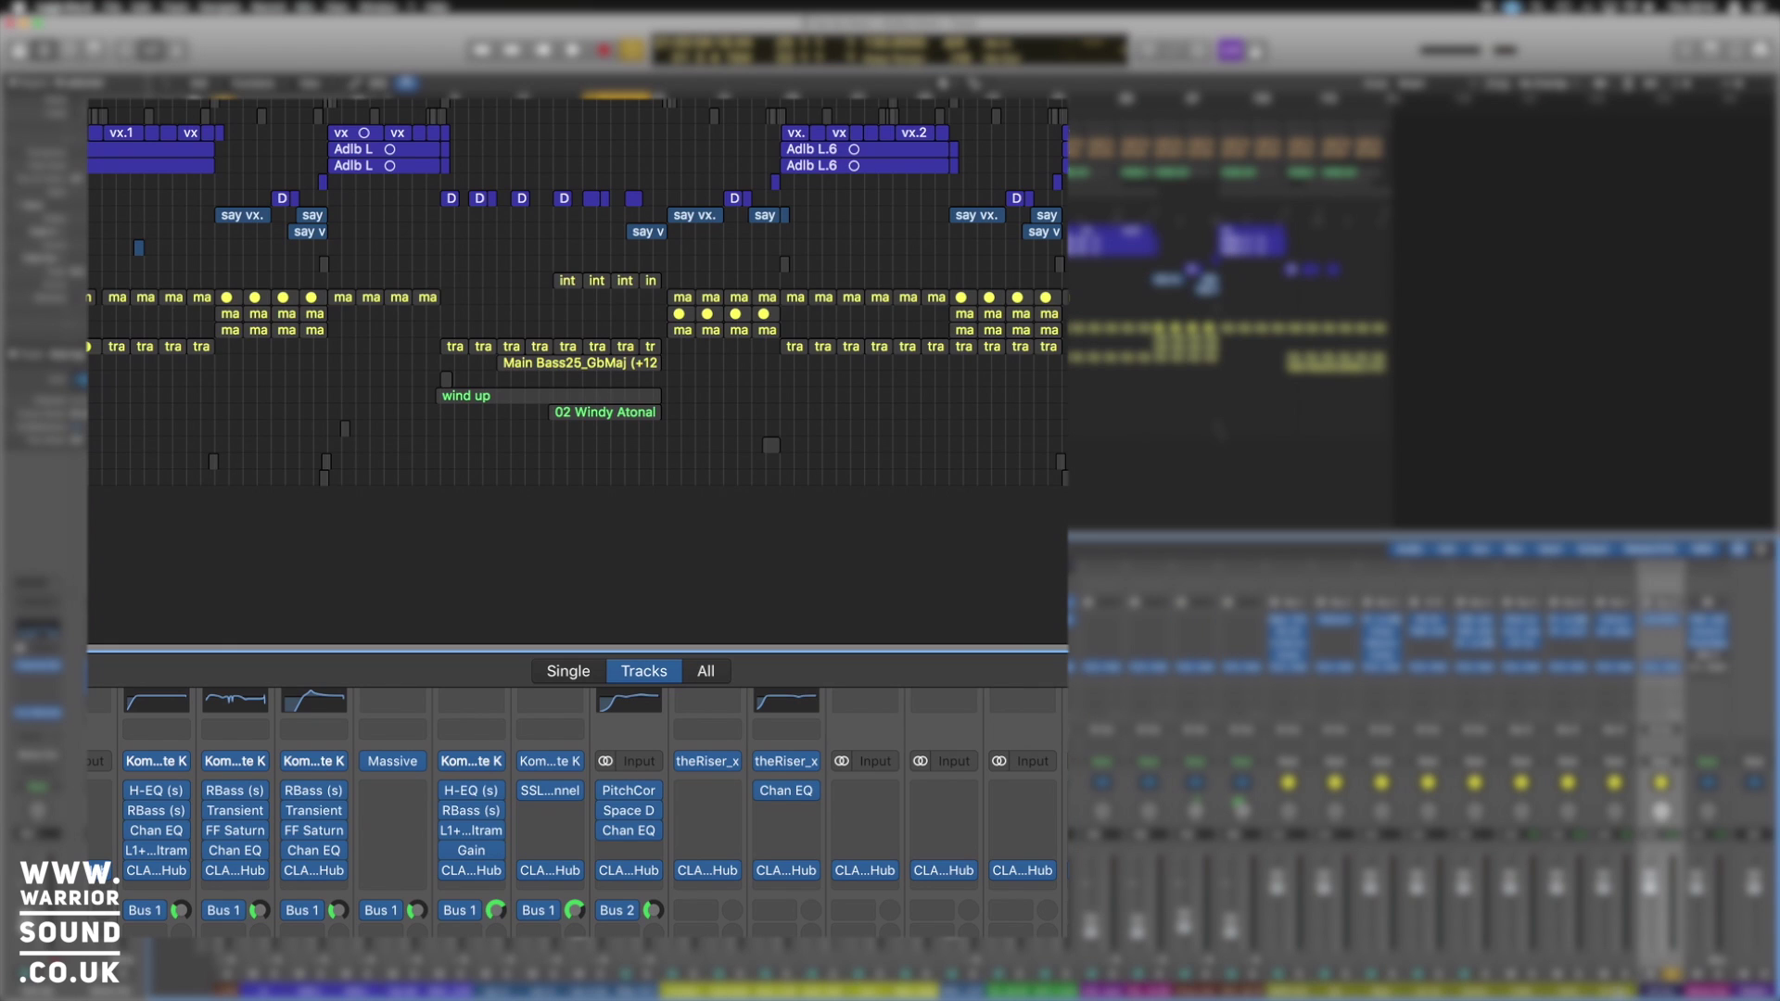
left_click(1613, 667)
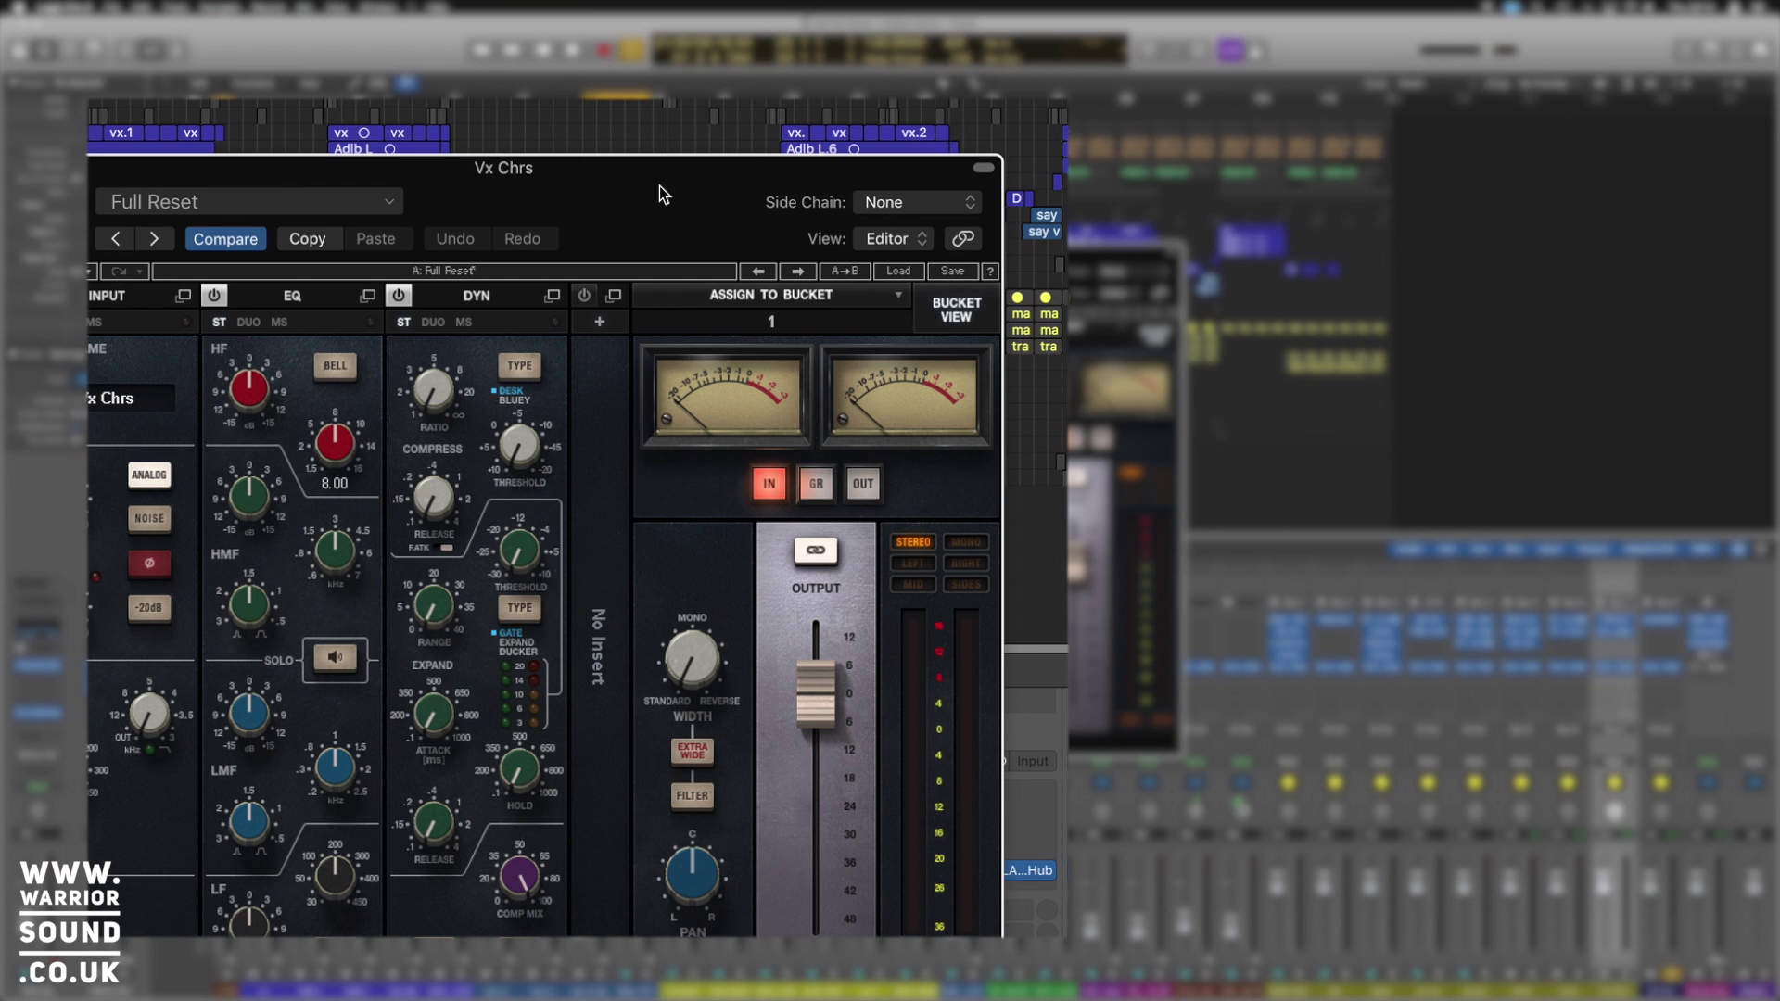
left_click(900, 297)
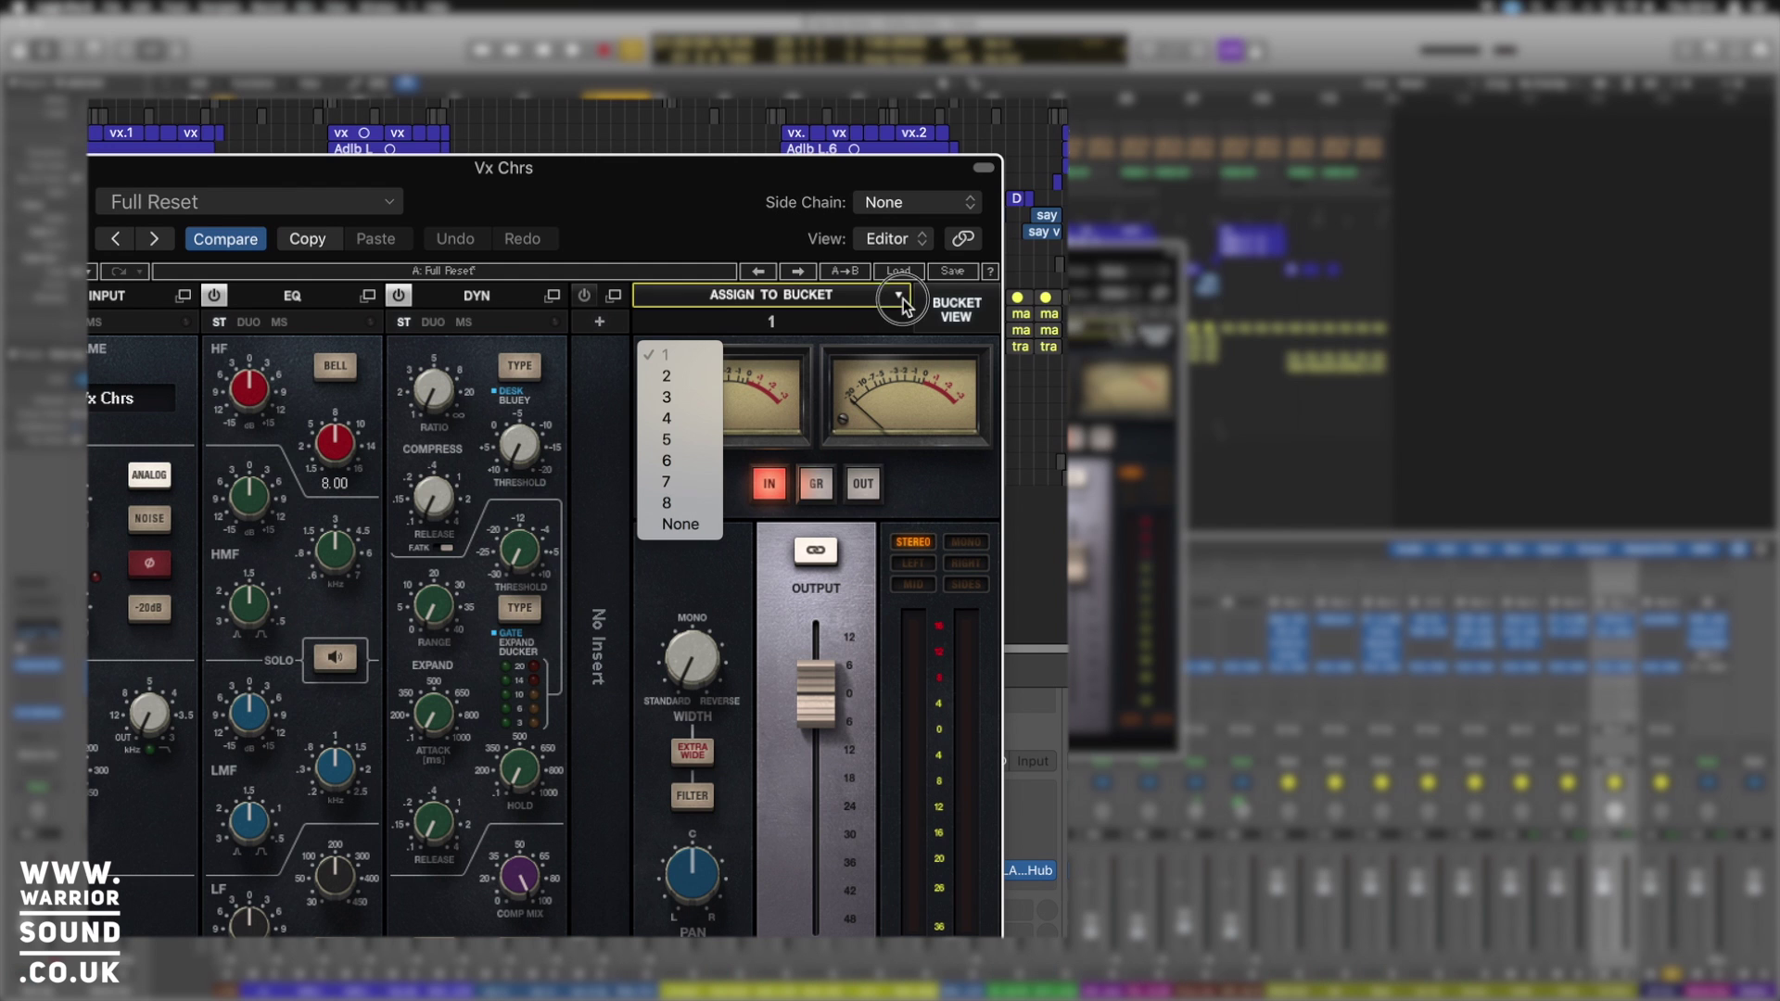
left_click(765, 194)
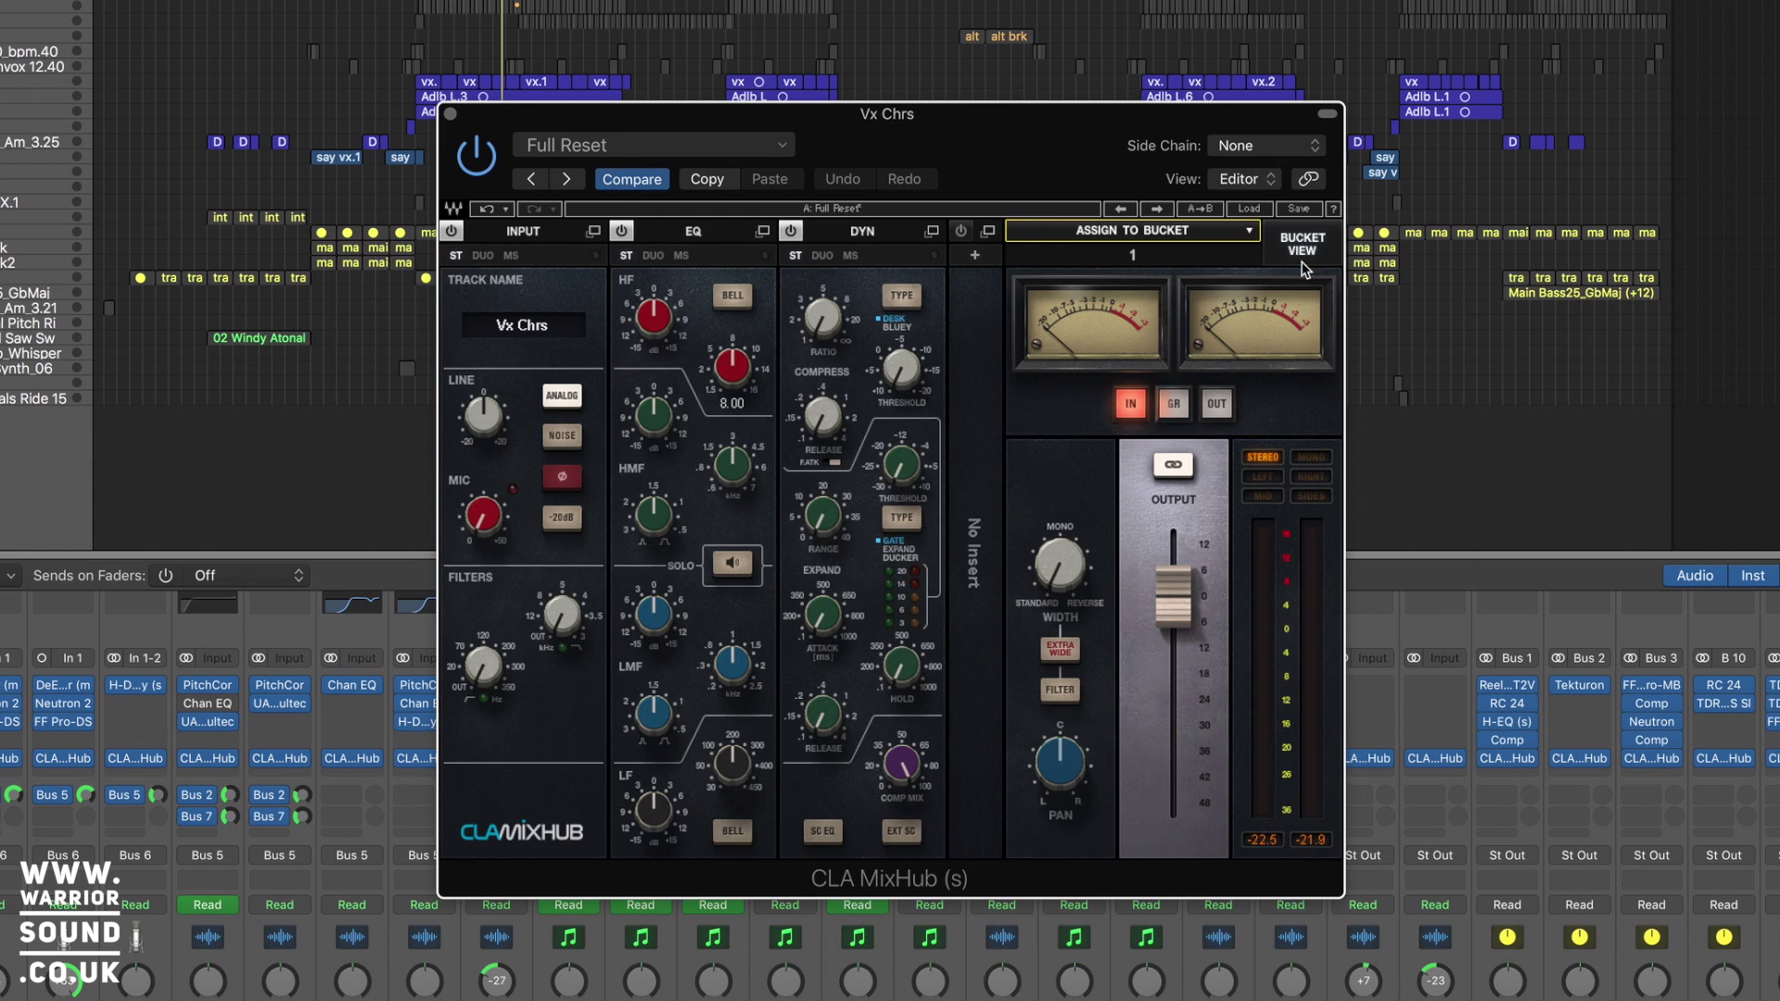
Switch to Bucket View, look through its EQ, DYN and OUTPUT pages and watch bucket 1's output meters during playback.
left_click(1303, 243)
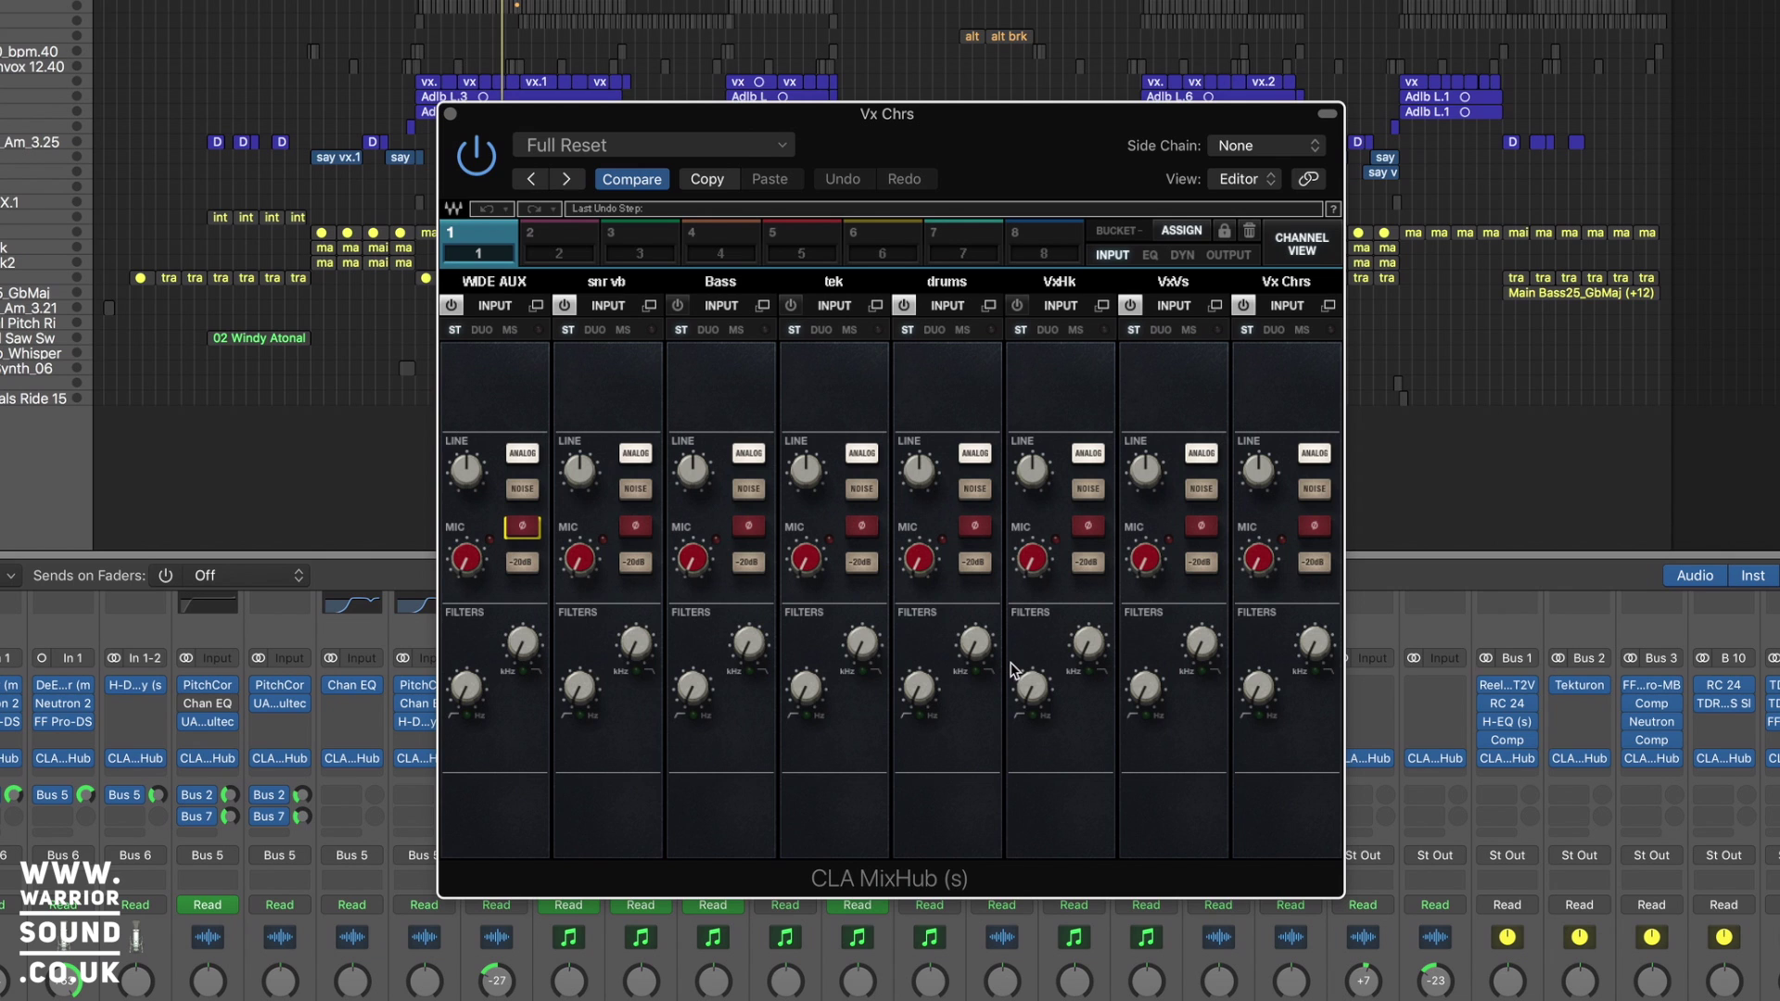
left_click(1150, 255)
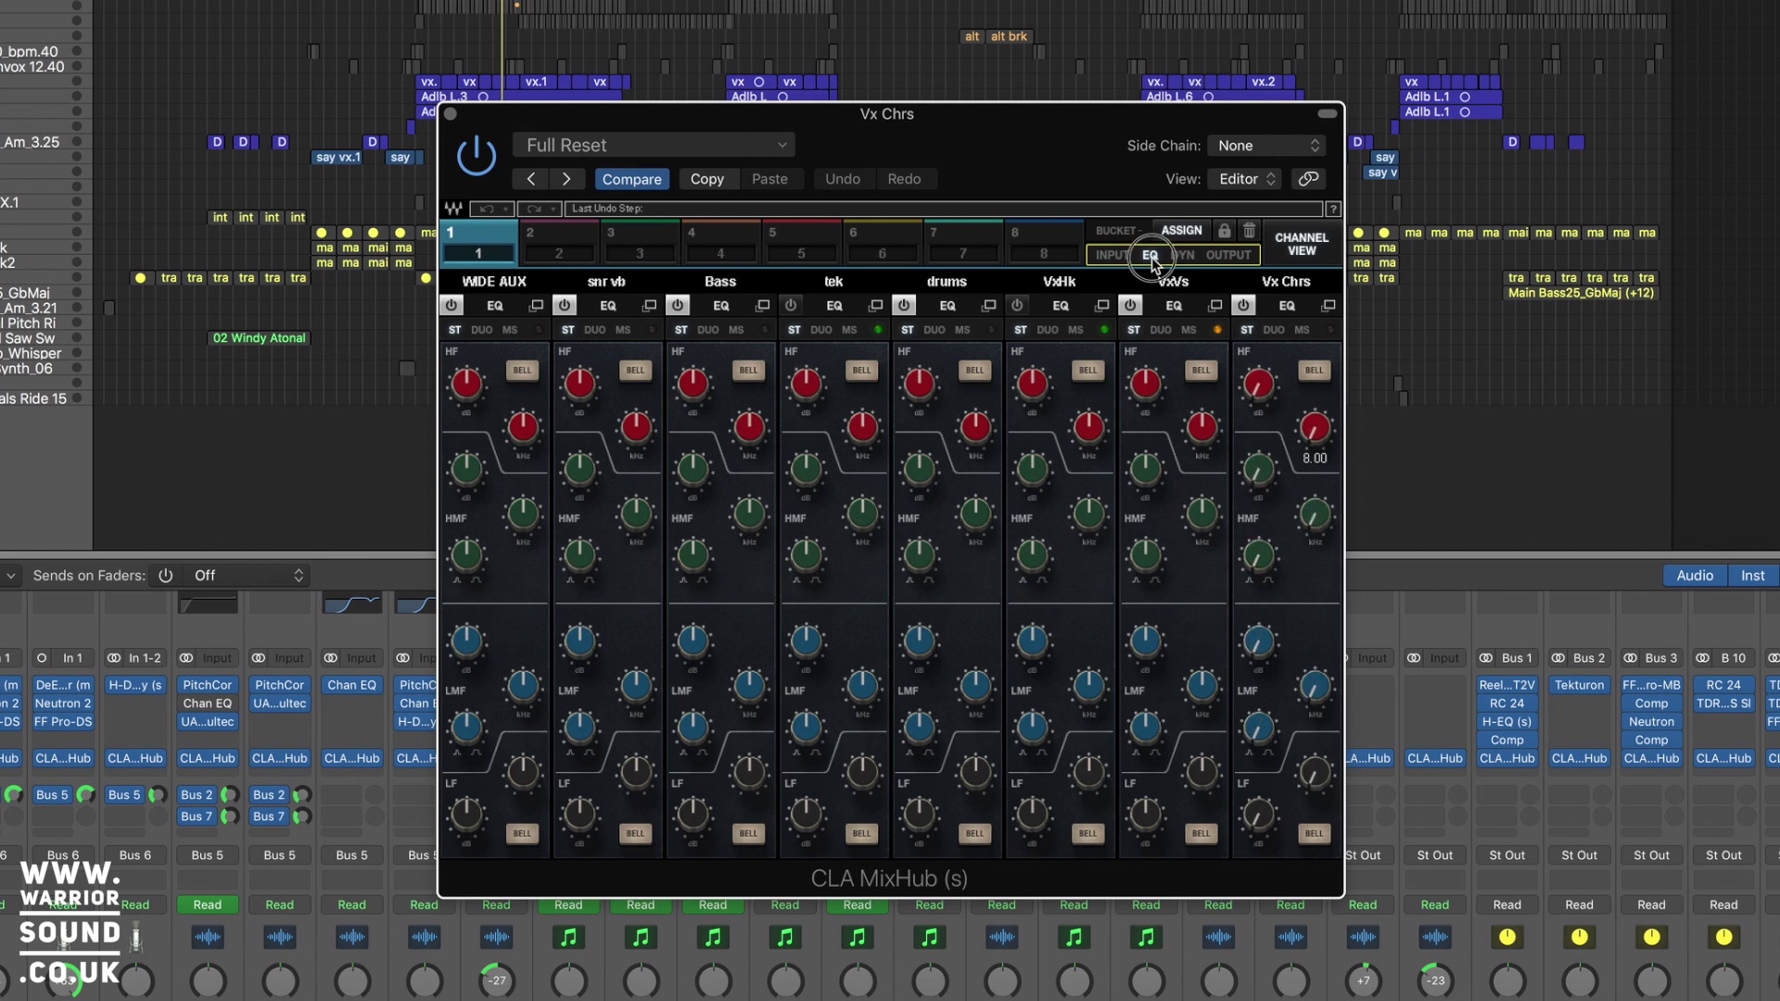
left_click(1182, 255)
left_click(1228, 256)
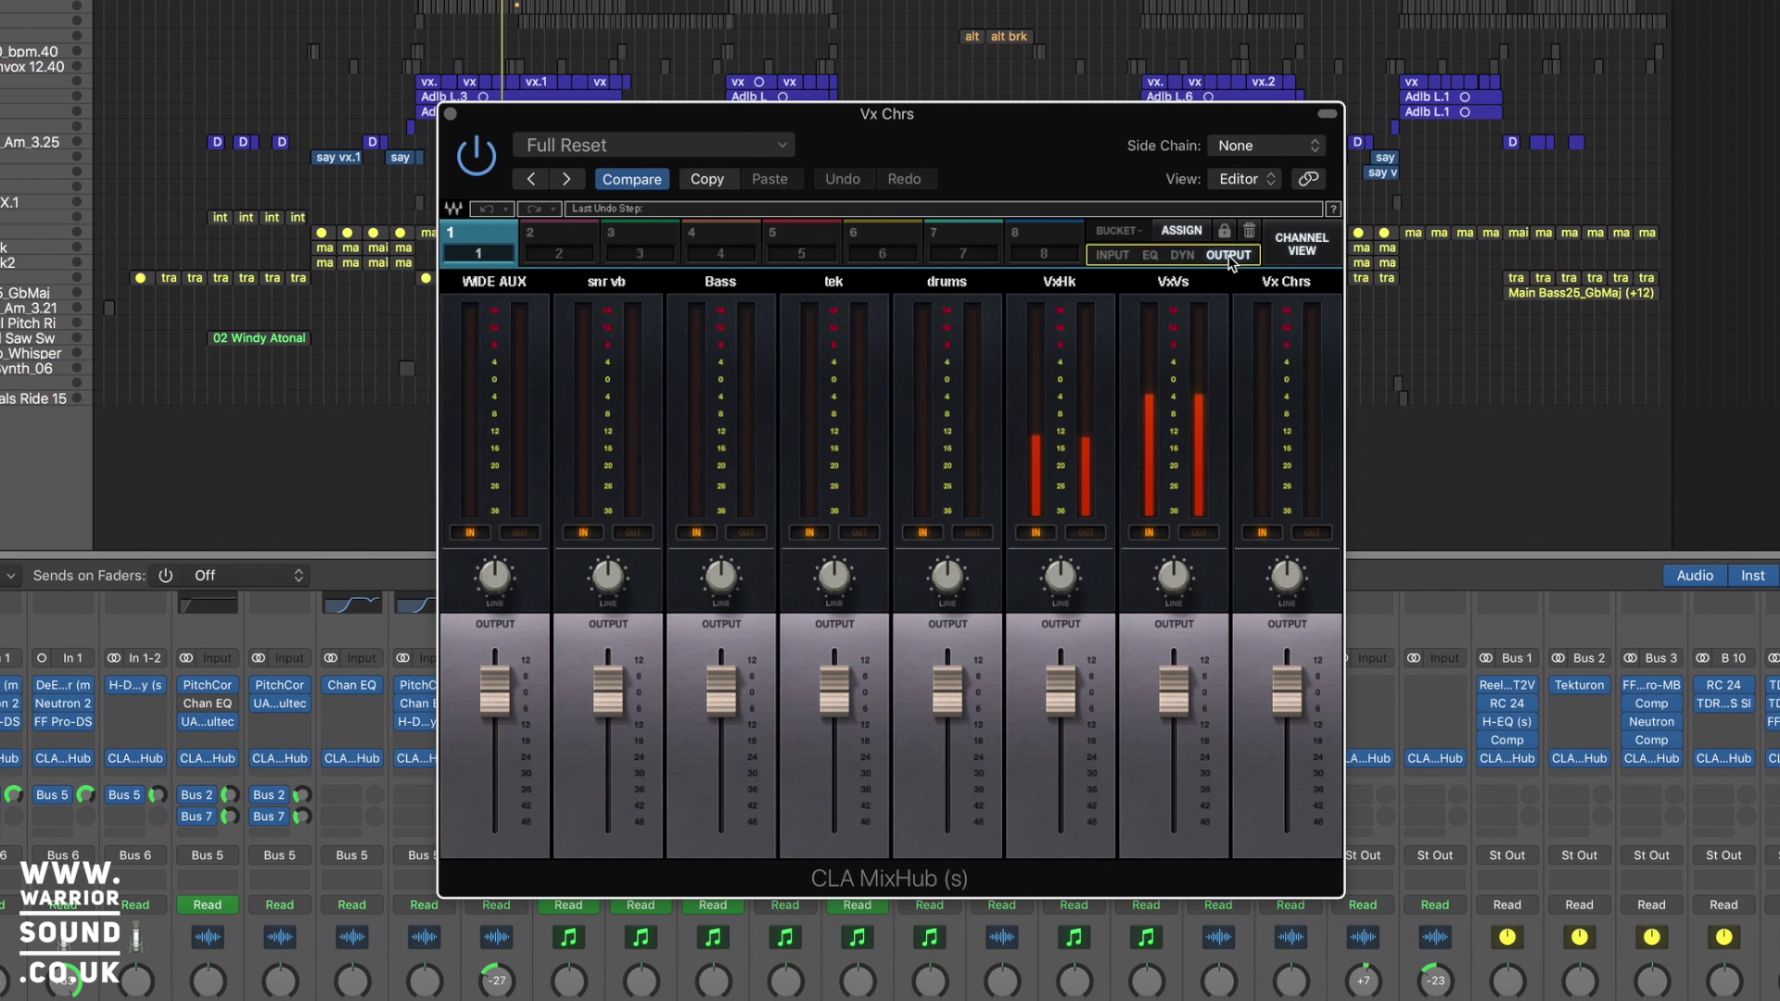
key("space")
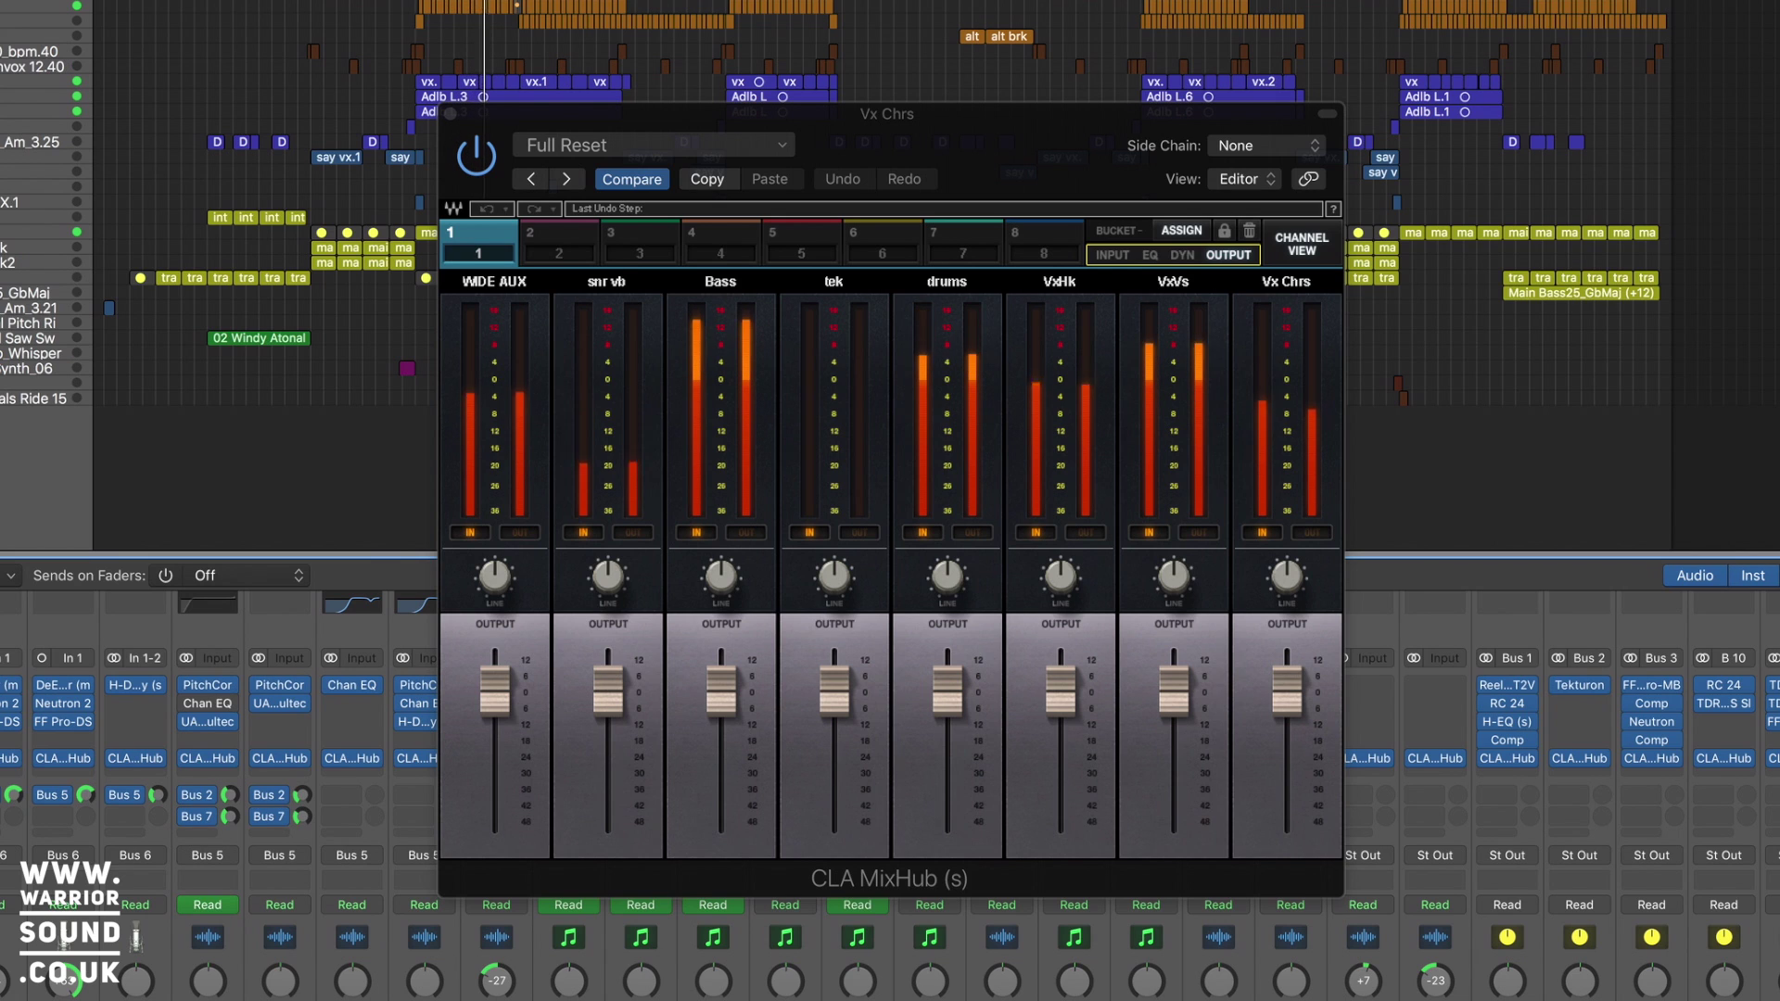
key("space")
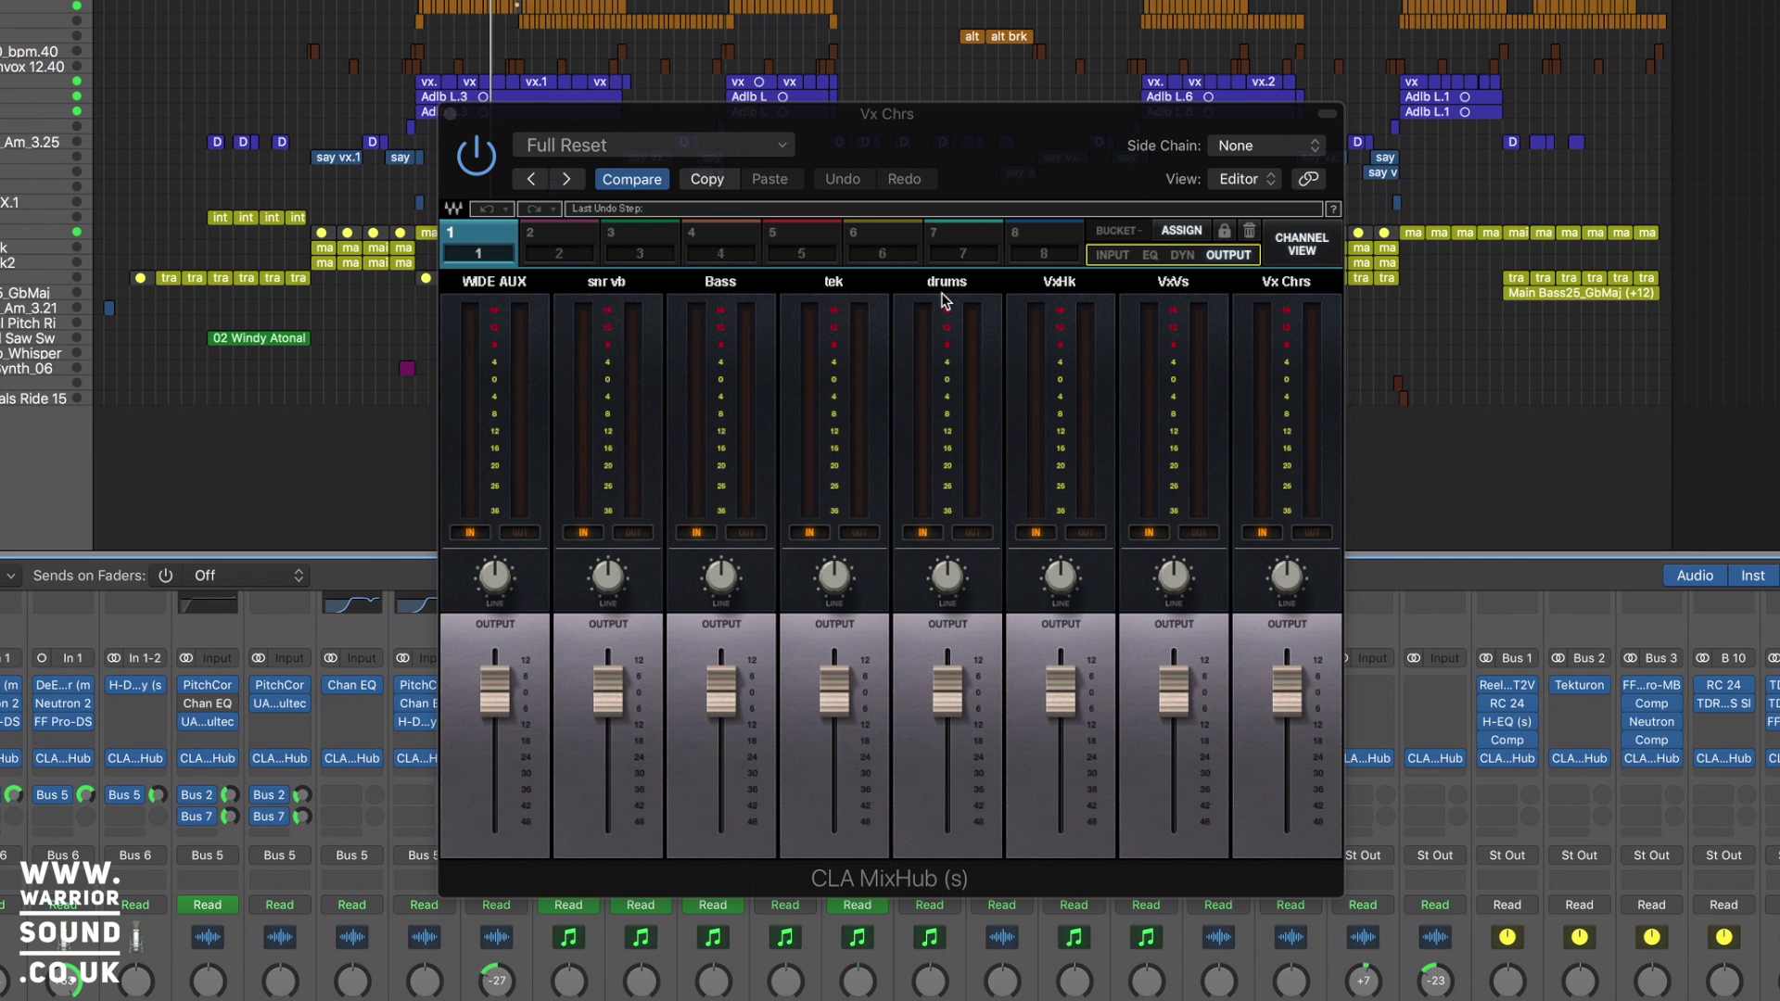
In bucket 1's EQ page, switch VxHk's HF band to bell, boost its gain and raise its frequency to about 13.1 kHz during playback.
left_click(1150, 255)
key("space")
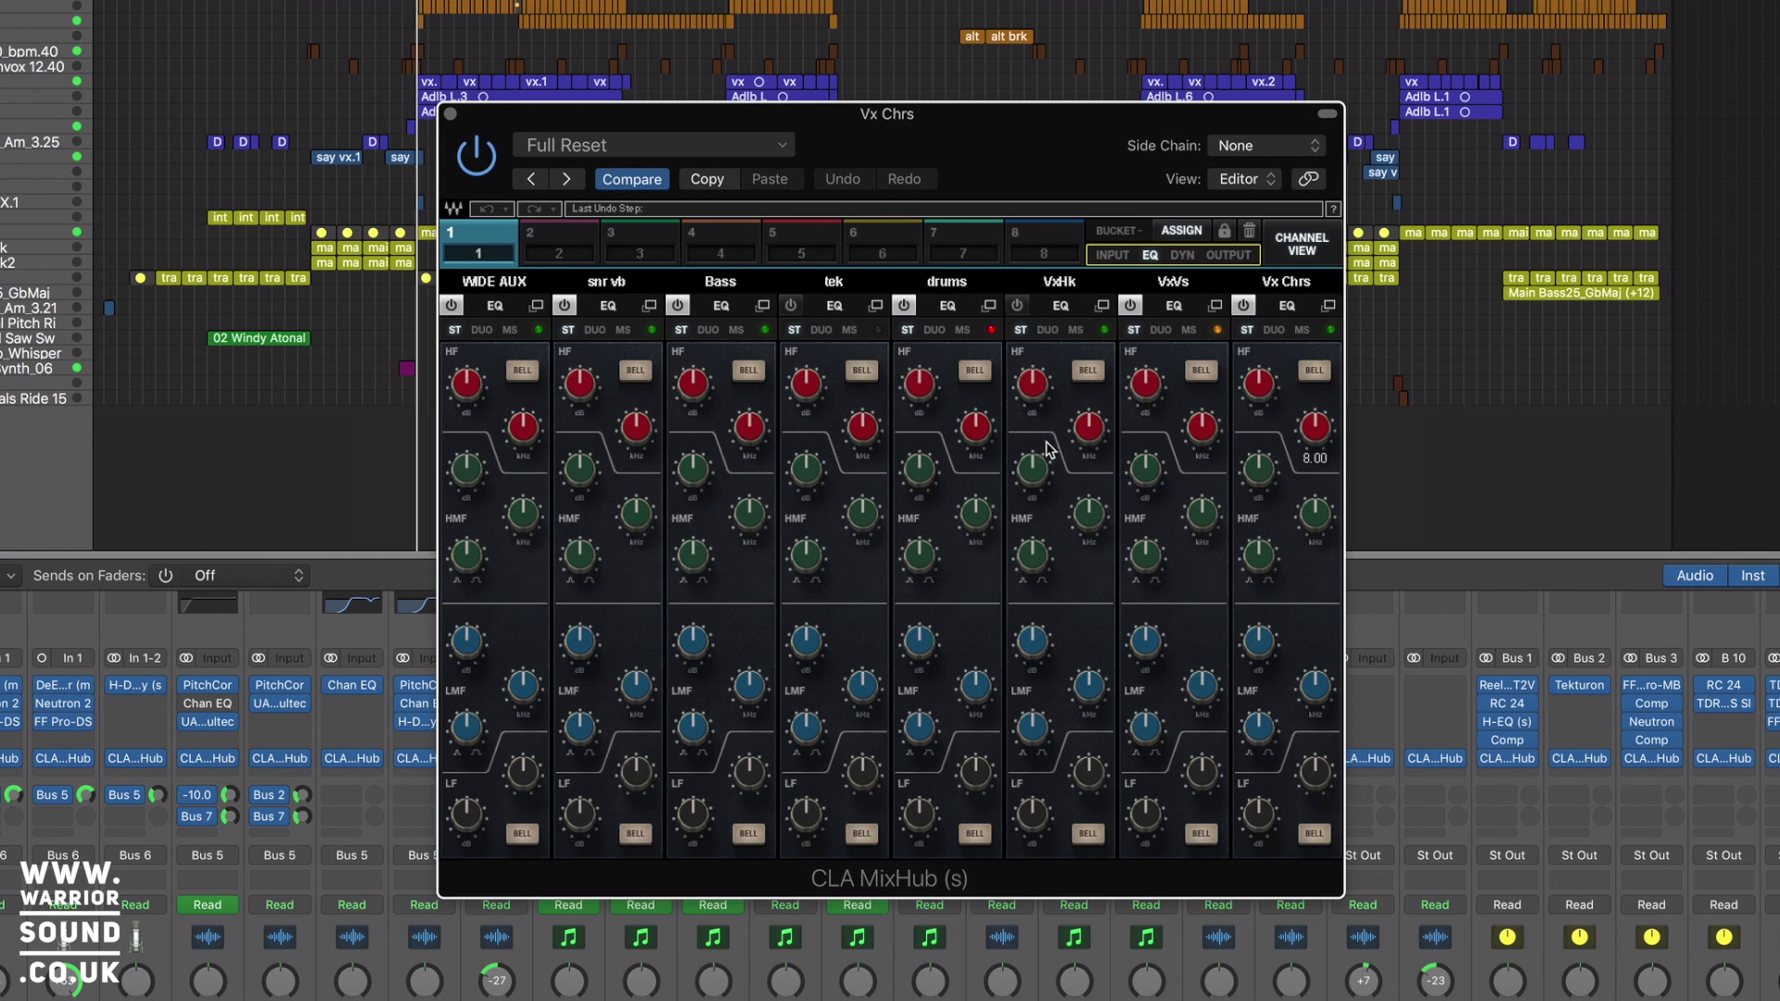
left_click(1080, 372)
left_click_drag(1036, 388, 1036, 339)
left_click_drag(1075, 437, 1098, 447)
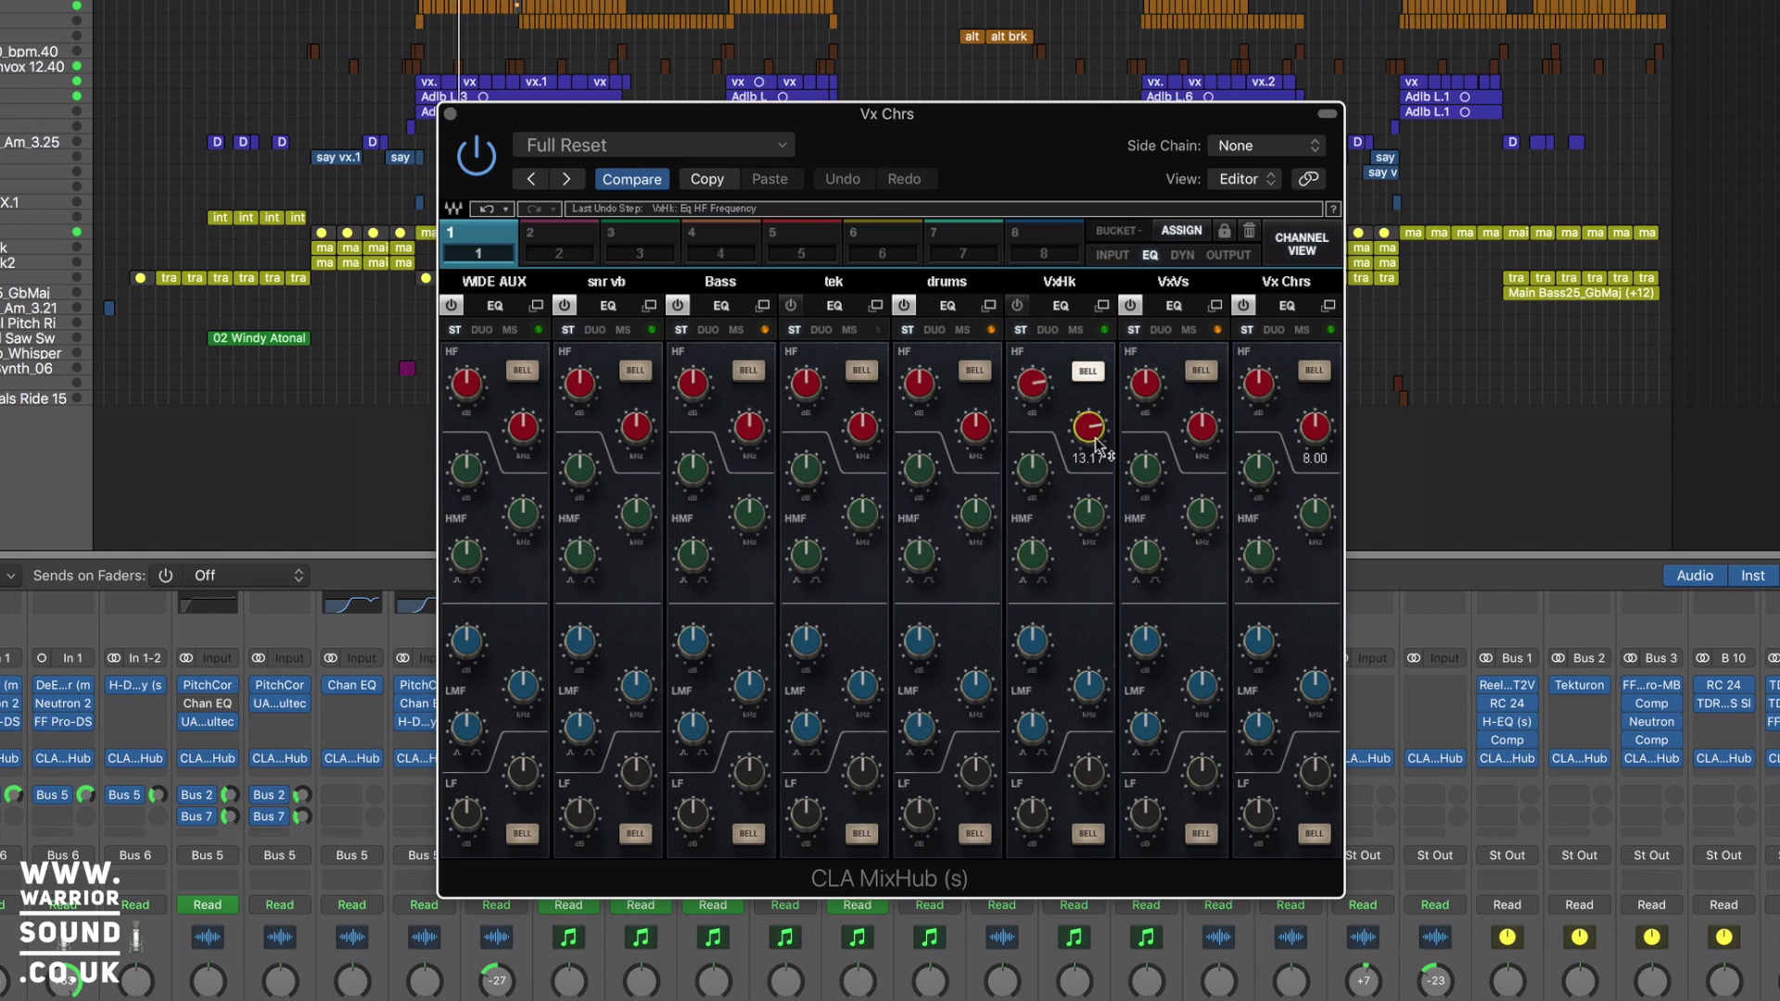
Lower VxVs's HF gain slightly, try its HF bell on and off, and switch off VxHk's HF bell.
mouse_move(1148, 384)
left_mouse_down()
mouse_move(1191, 389)
mouse_move(1150, 414)
left_mouse_up()
left_click(1201, 370)
left_click(1199, 371)
left_click(1086, 372)
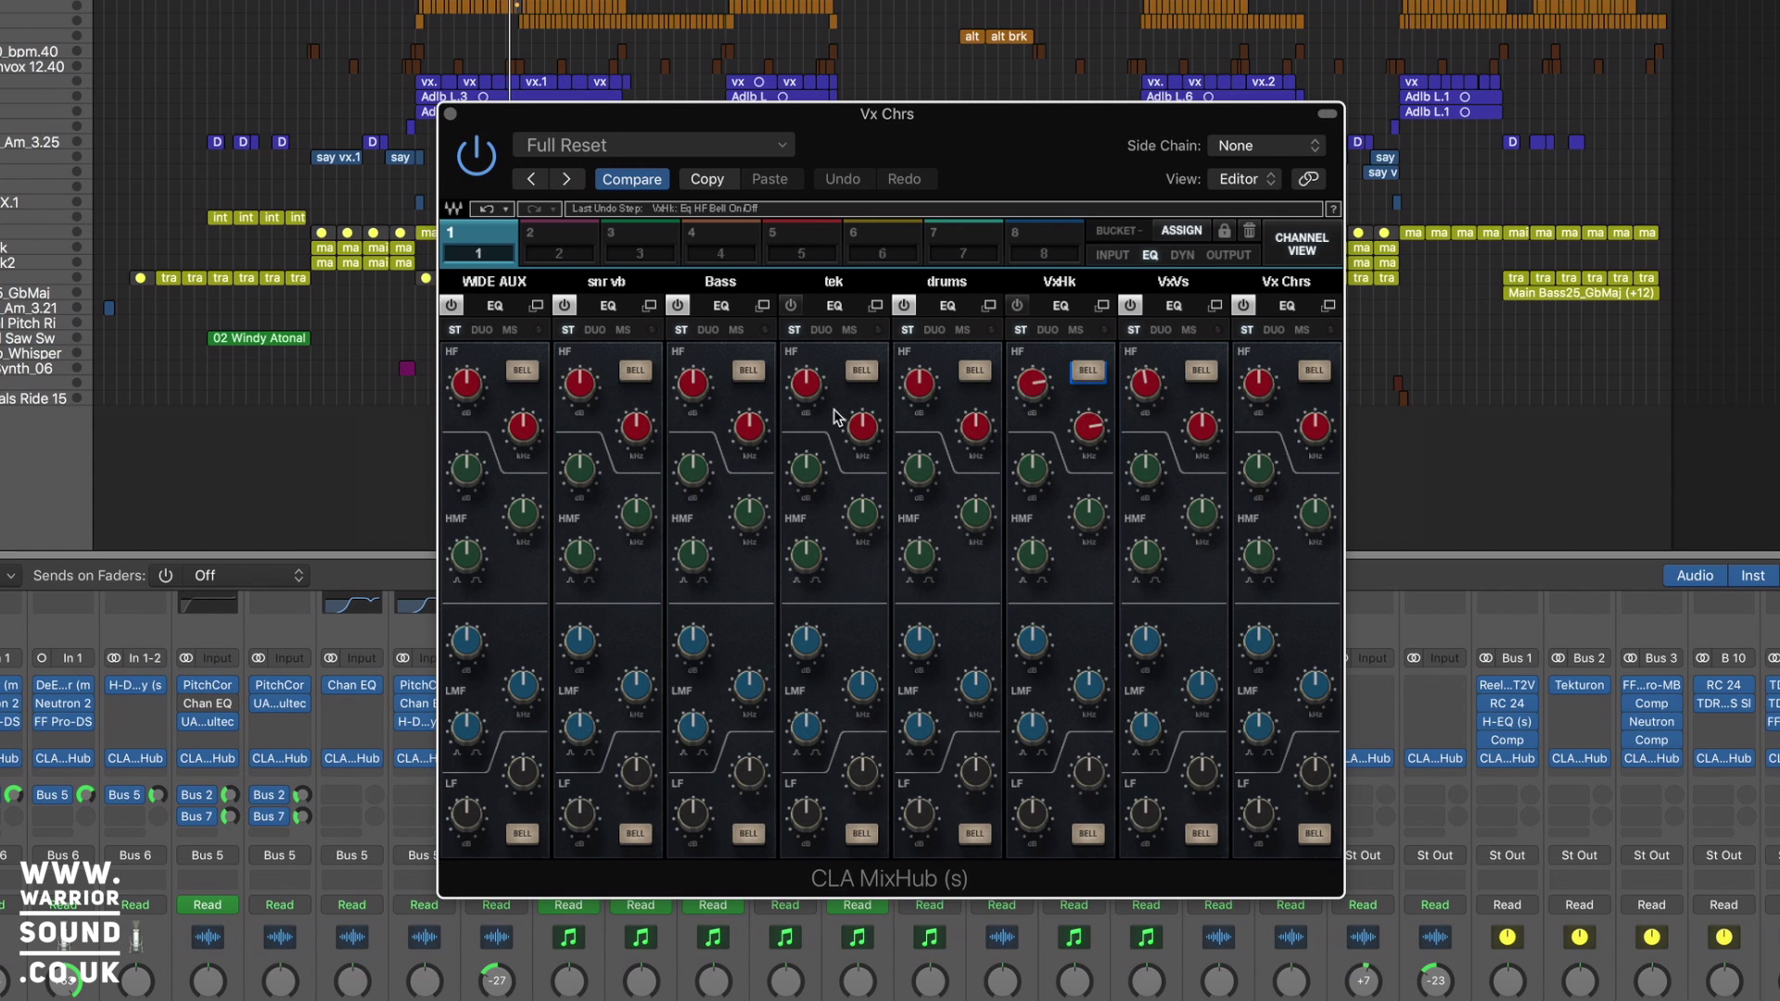
View the channels in bucket 2 and return to bucket 1.
left_click(575, 246)
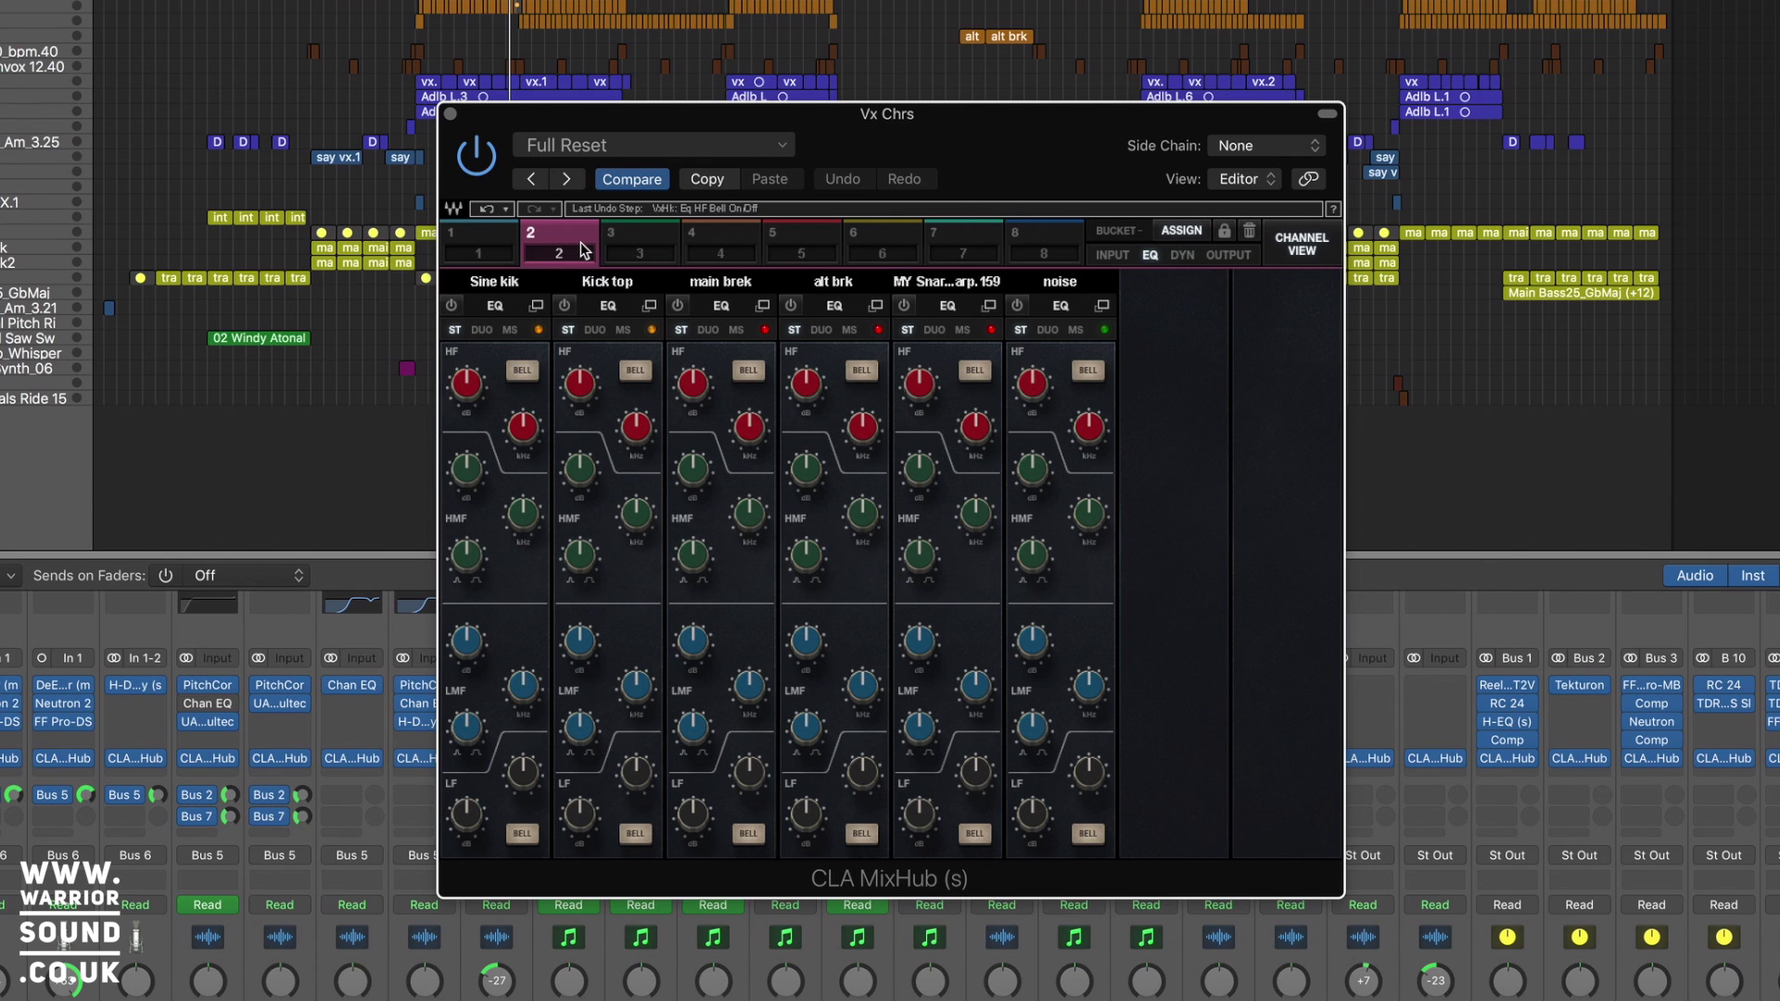
left_click(482, 243)
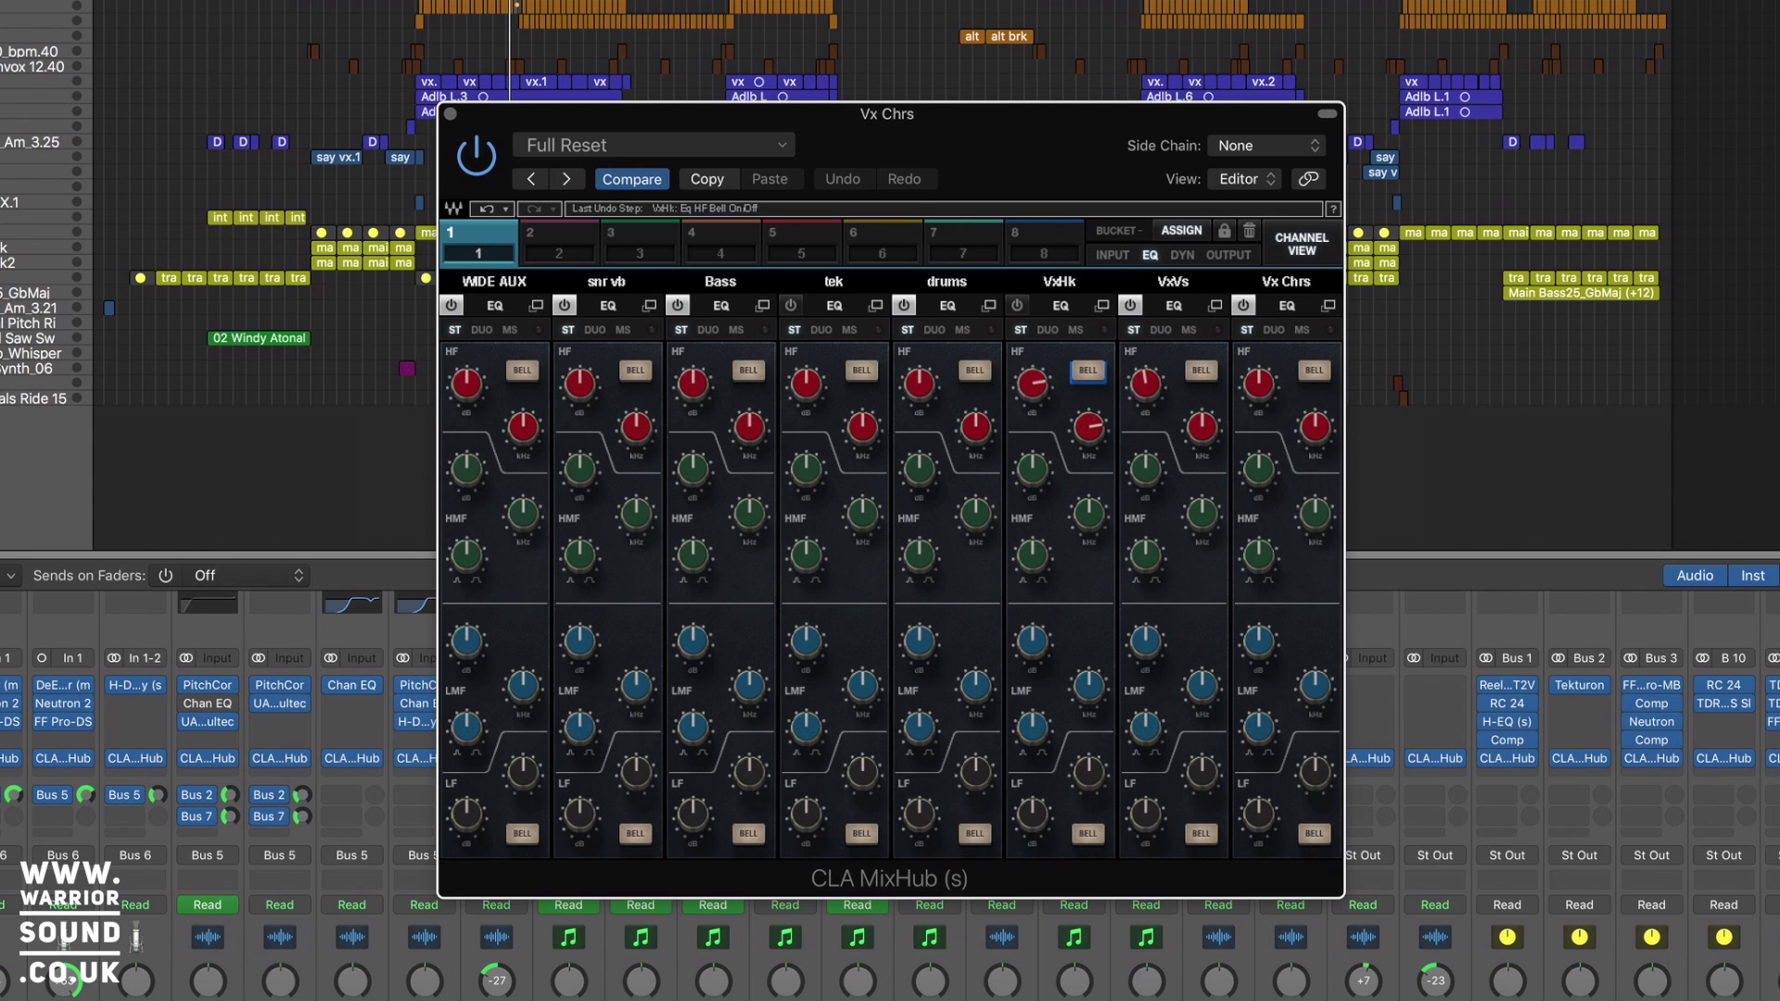
mouse_move(1201, 771)
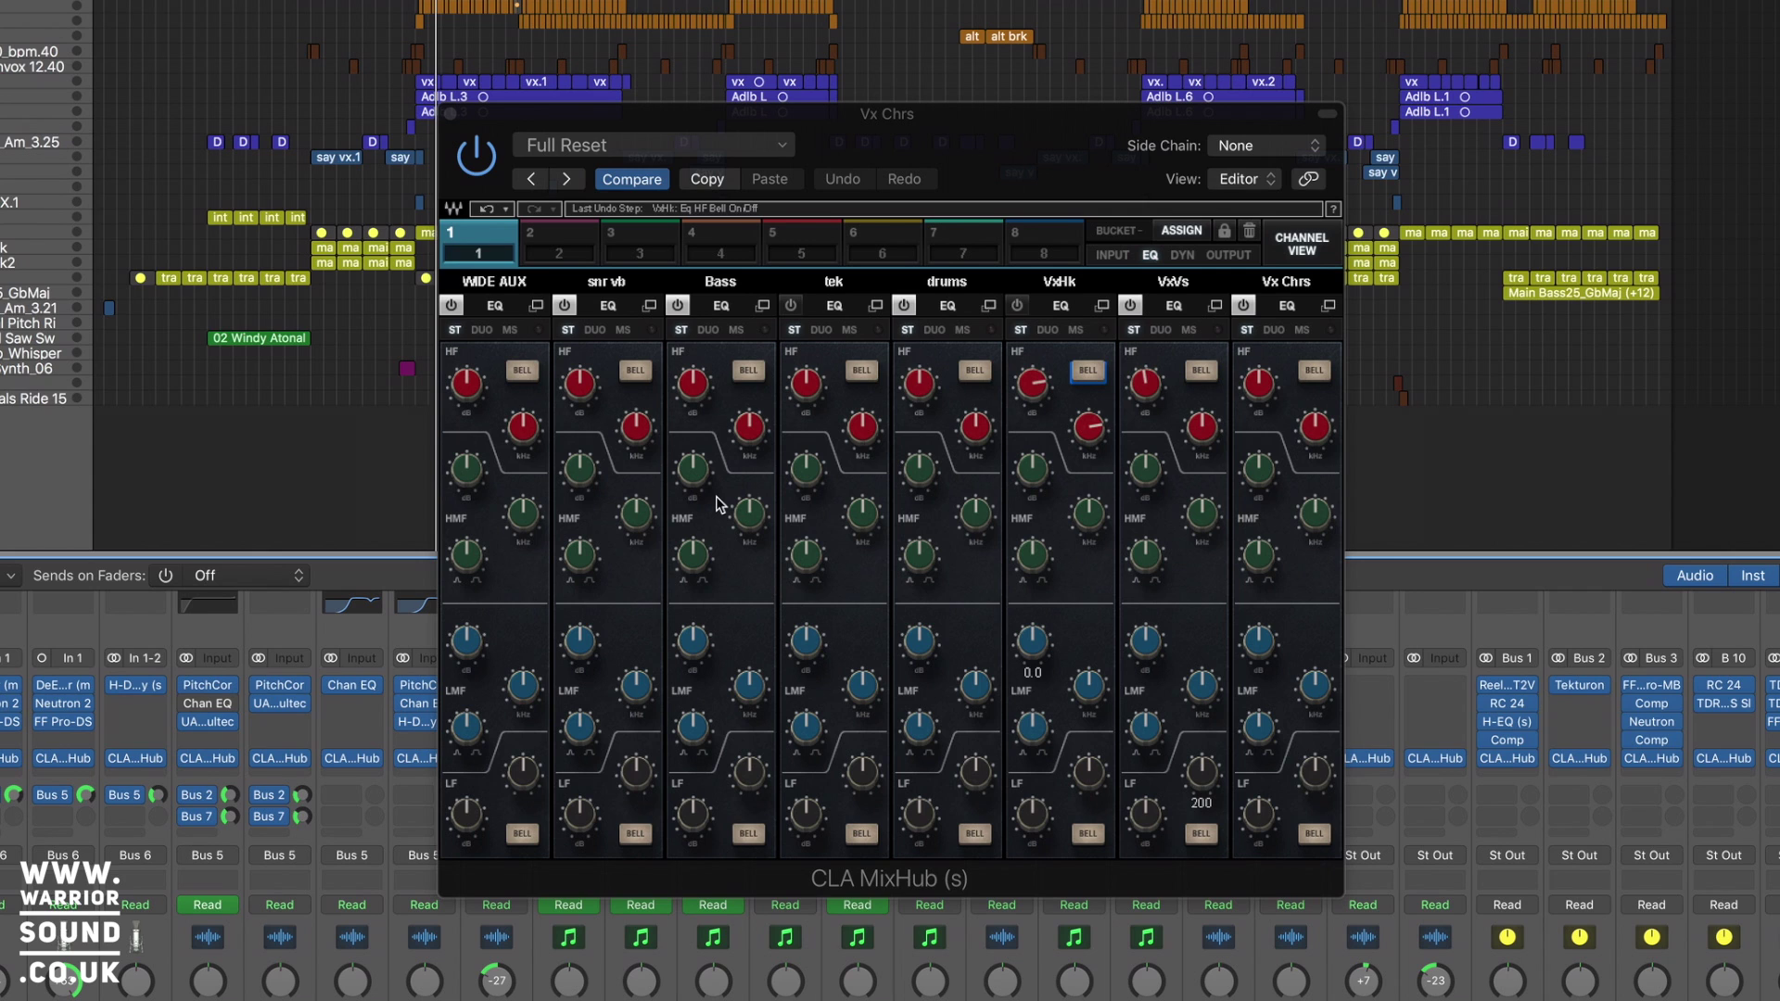
During playback, switch the Bass channel's HF band to bell, boost its HF gain and cut its HMF gain.
key("space")
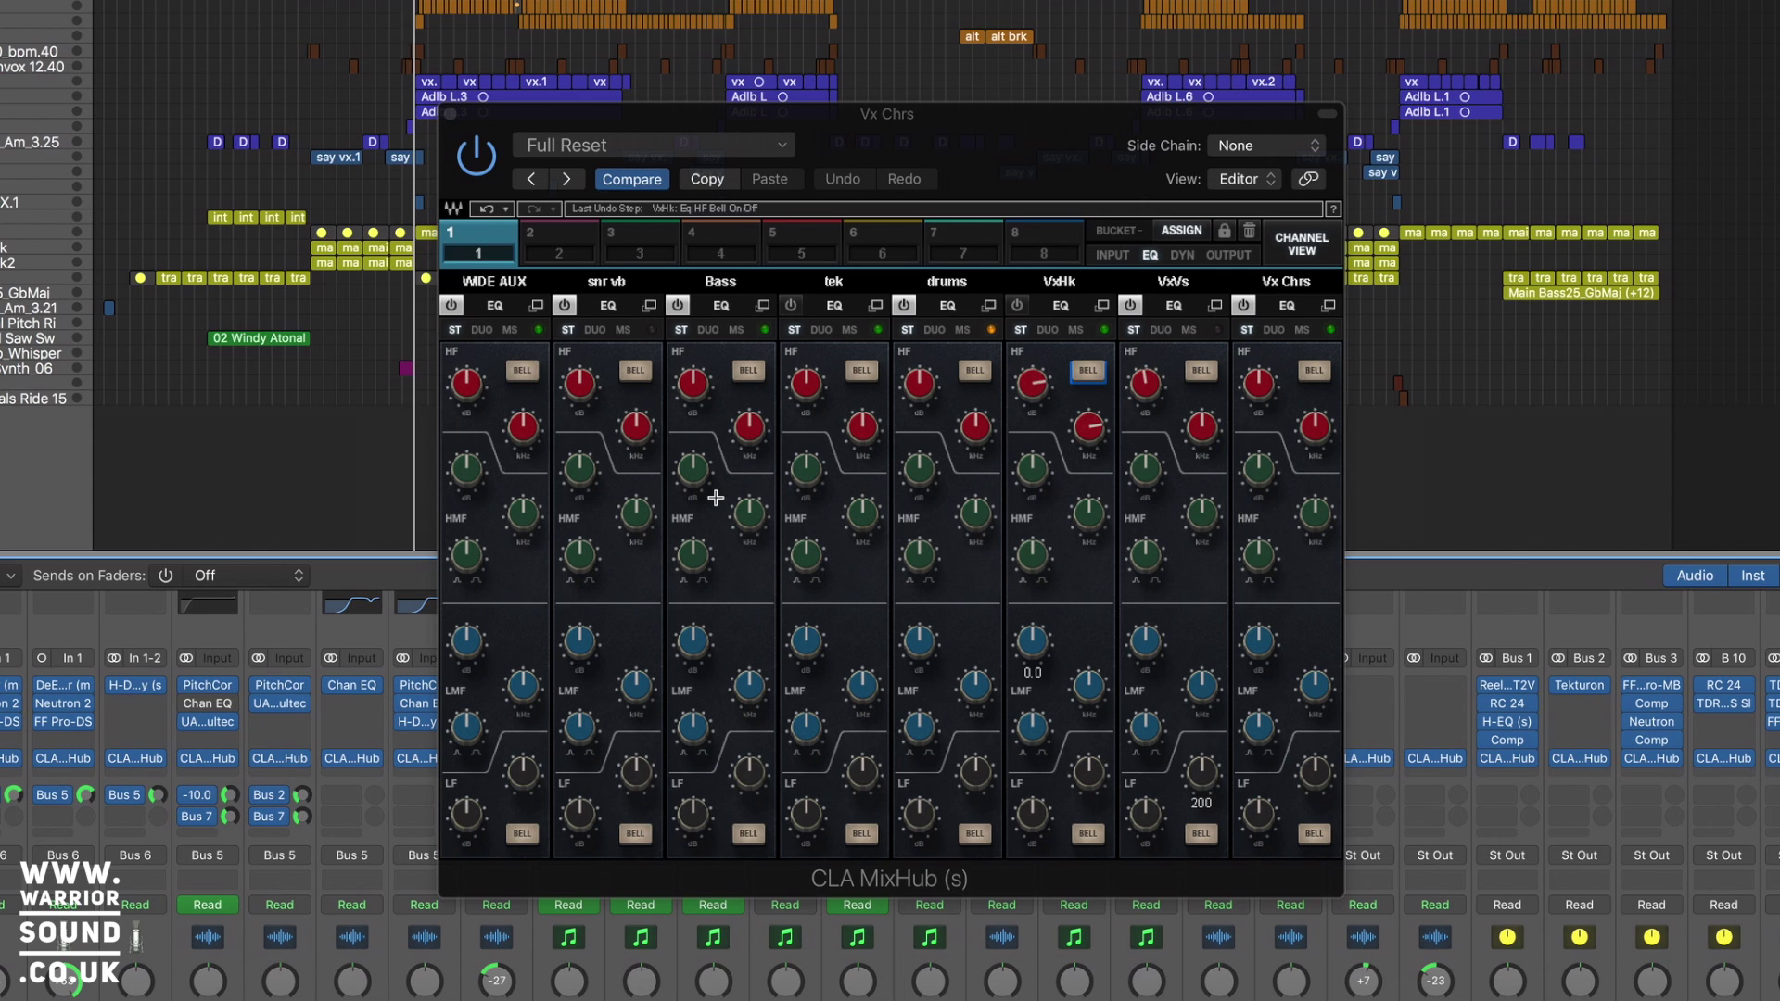
left_click(747, 372)
left_click_drag(693, 383, 692, 355)
mouse_move(694, 473)
left_mouse_down()
mouse_move(704, 460)
mouse_move(705, 496)
left_mouse_up()
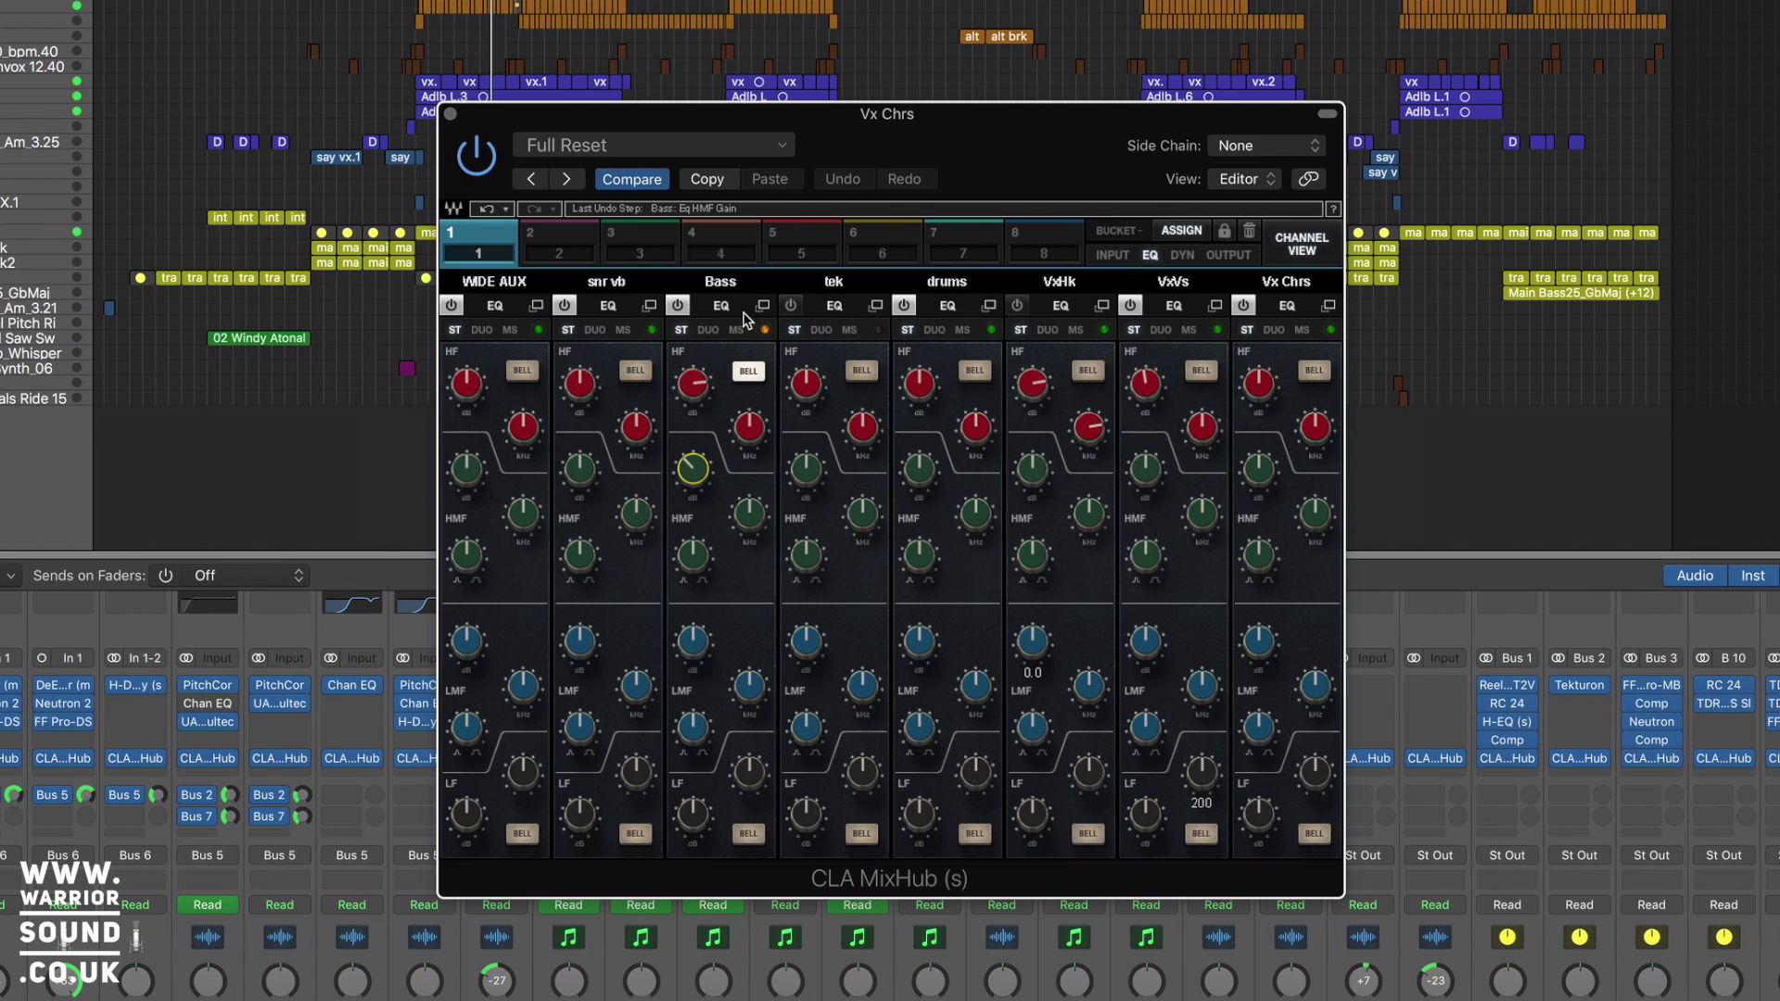
In the DYN page, set the Bass compressor to Bluey, adjust its ratio and threshold, set release to 0.15 and toggle fast attack.
left_click(1182, 256)
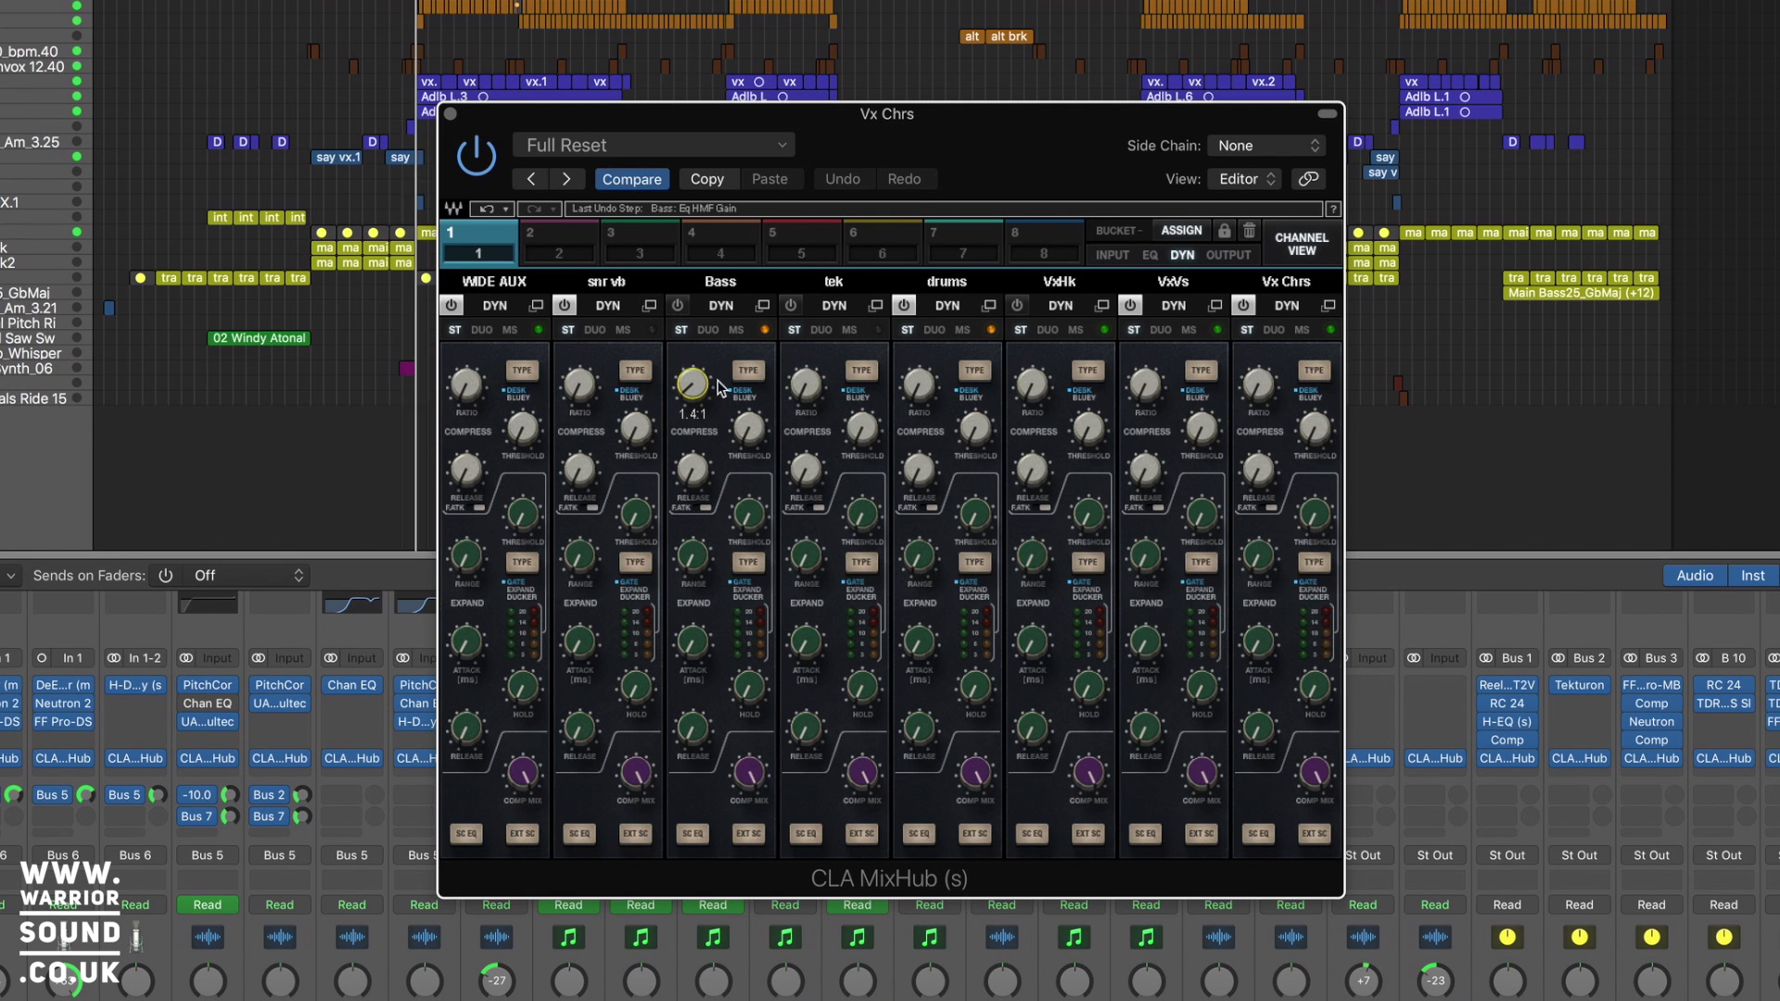
left_click(748, 370)
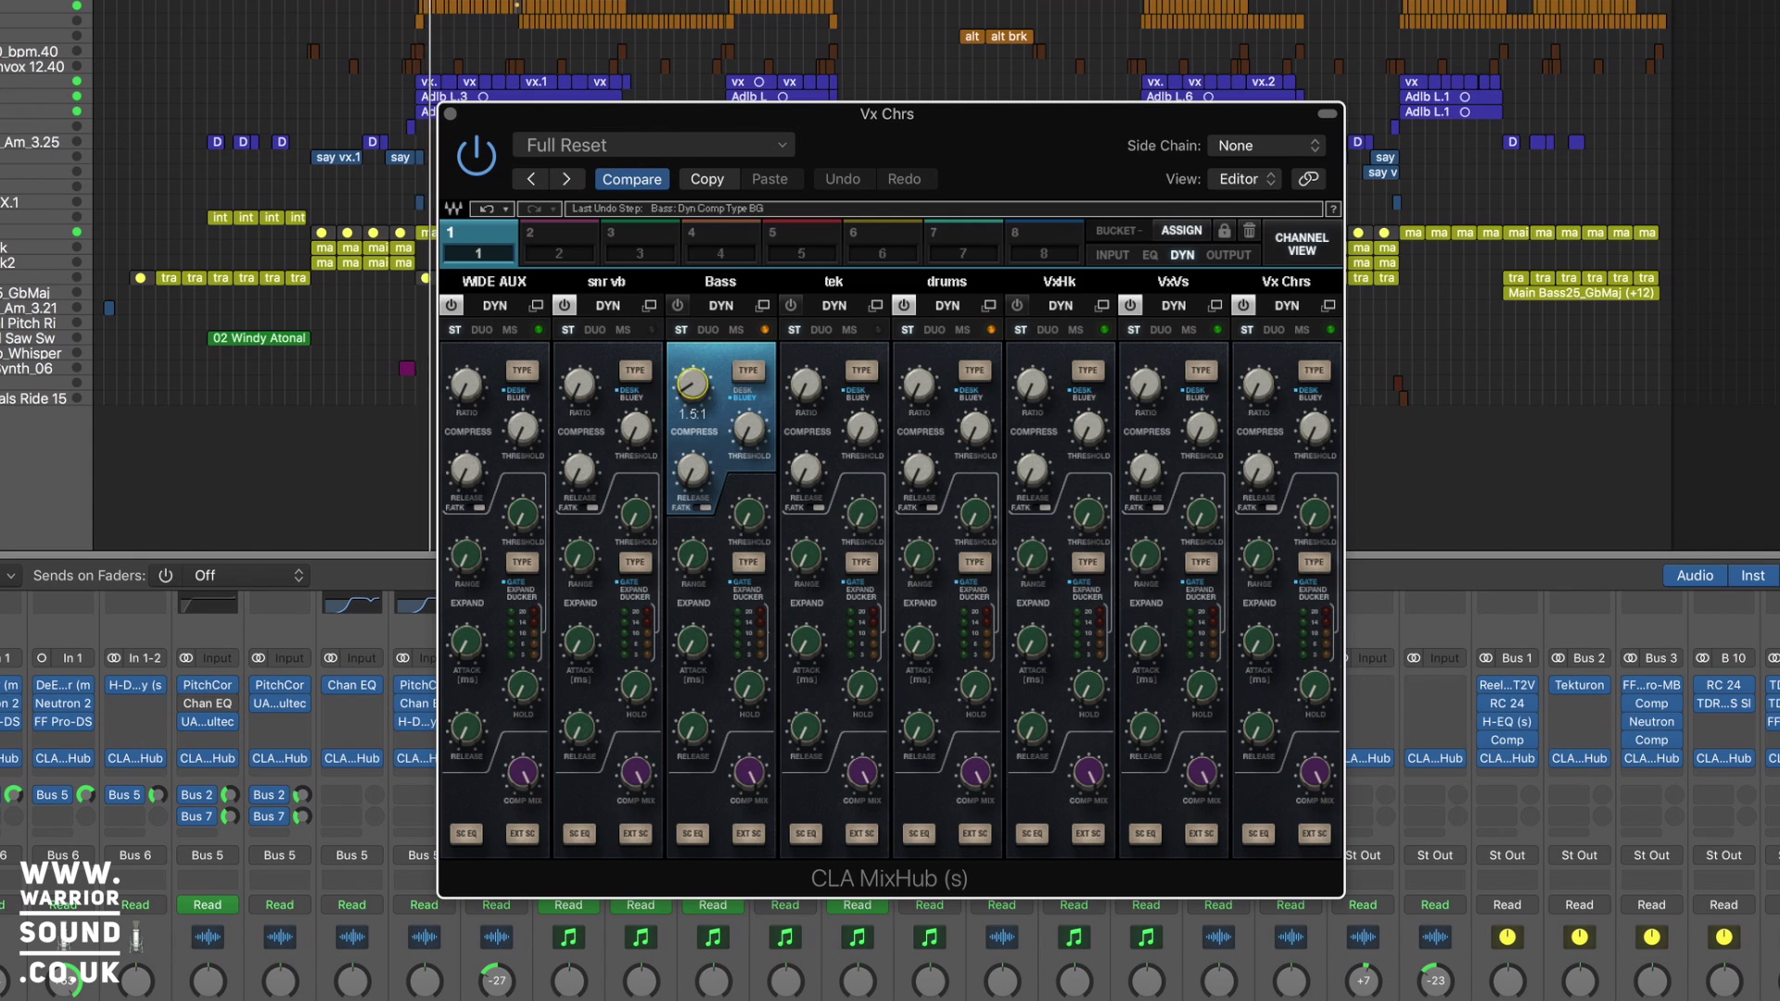
left_click_drag(691, 412, 691, 399)
left_click_drag(759, 460, 692, 478)
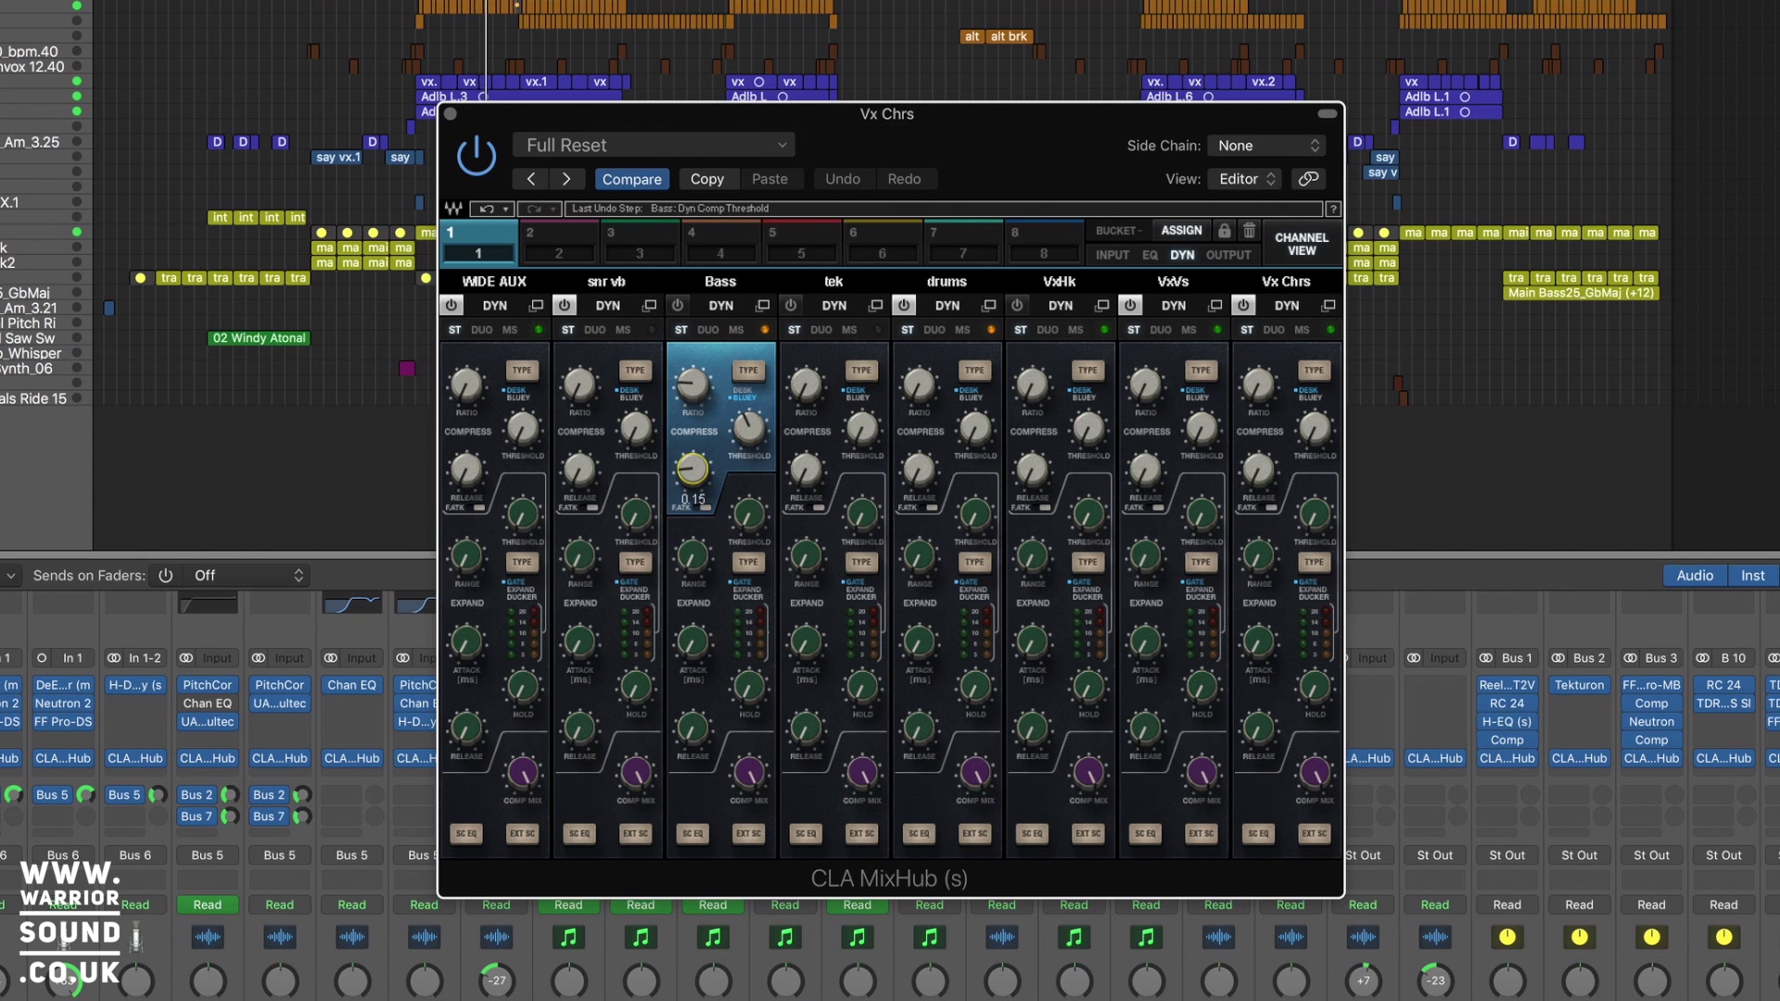
left_click(702, 508)
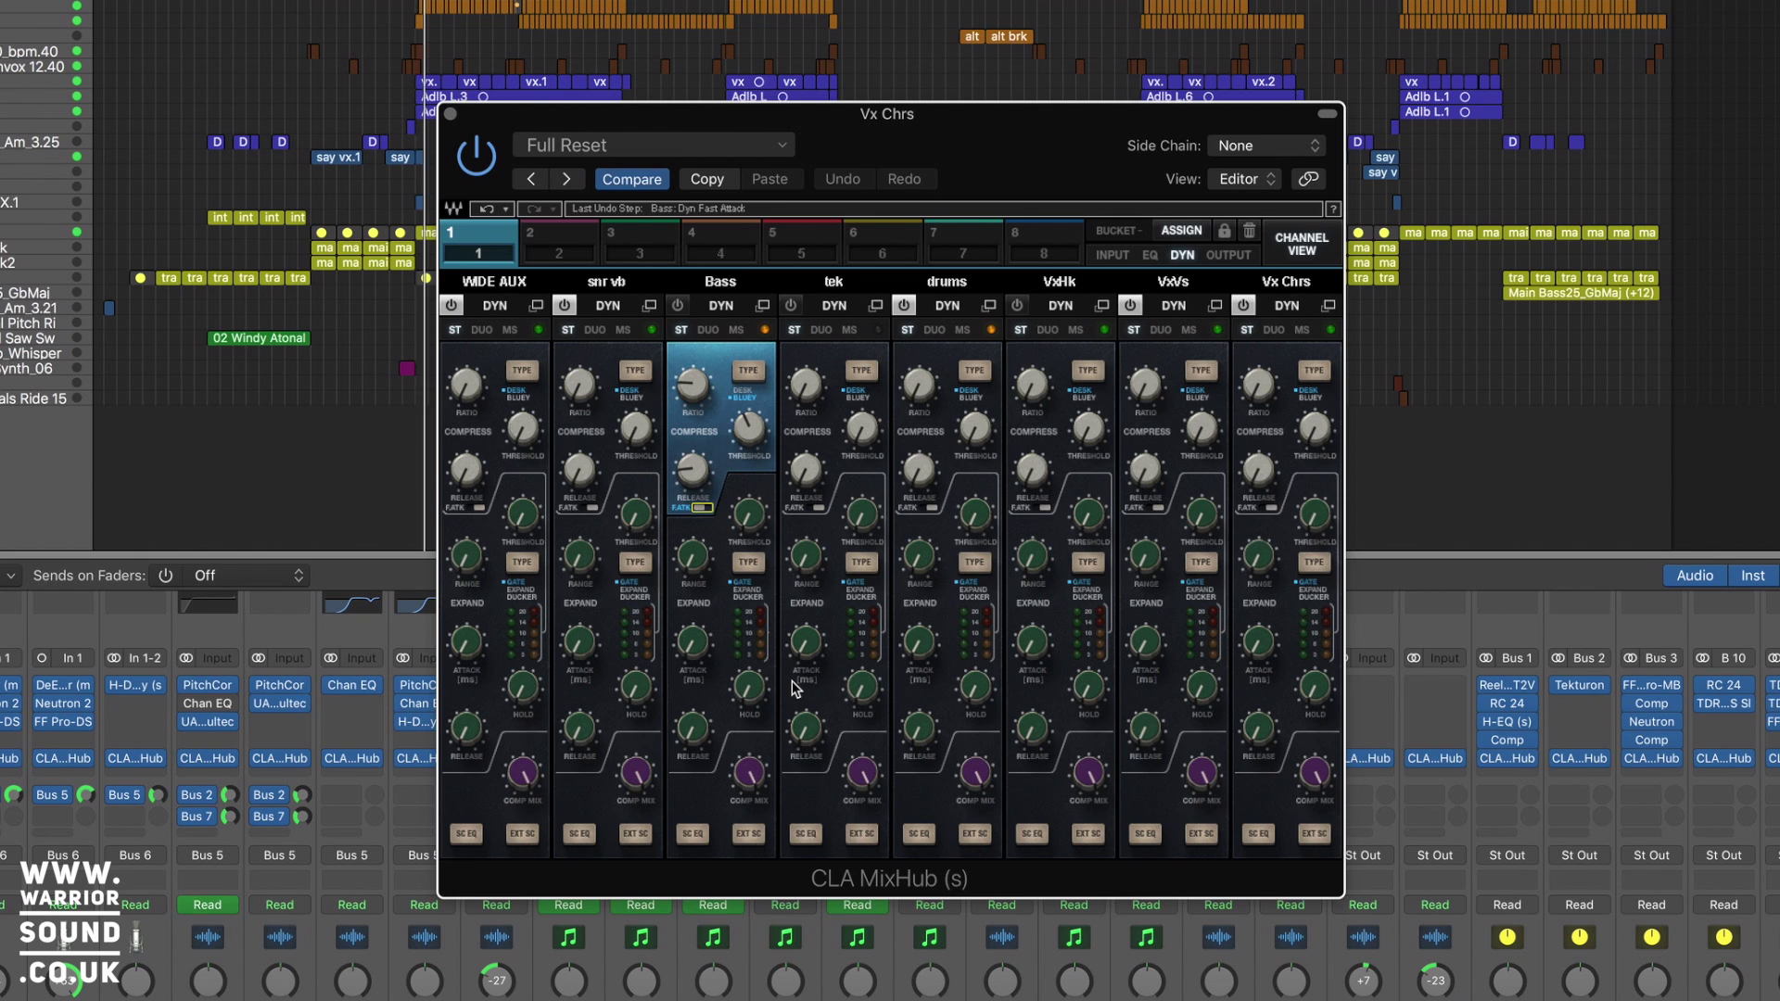
Lower the Bass compressor's mix, refine its ratio and threshold, toggle its dynamics section on and stop playback.
left_click_drag(749, 779, 749, 762)
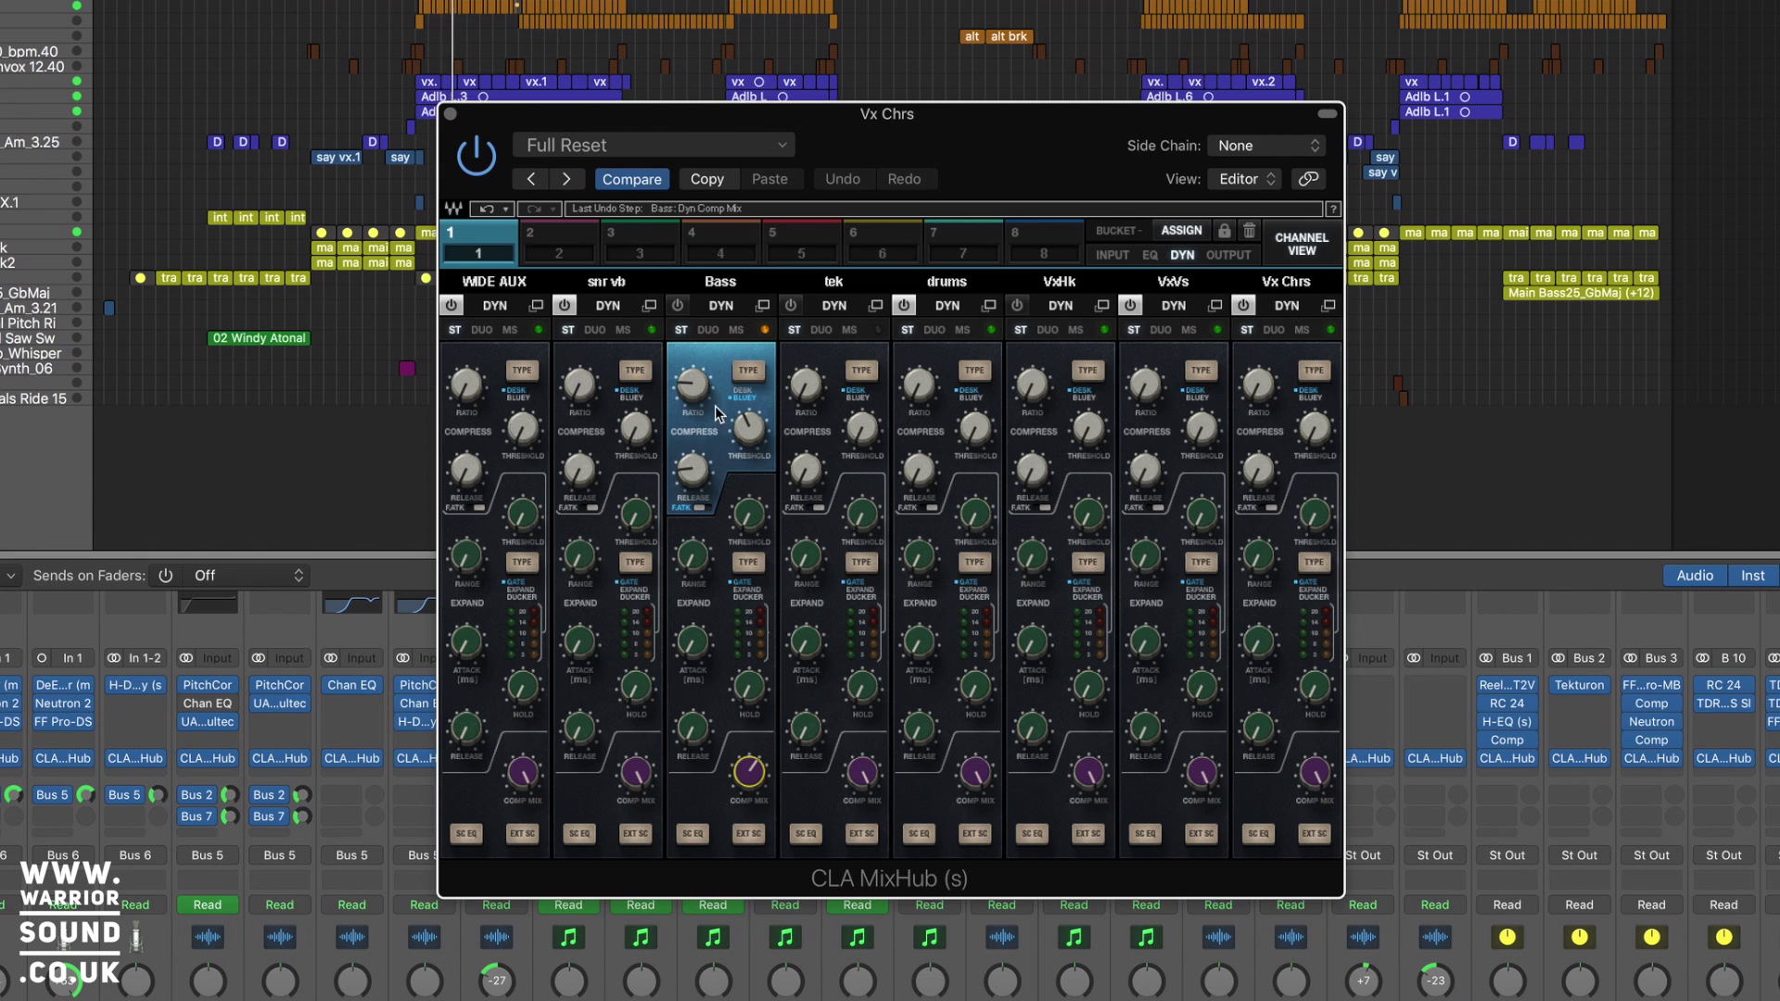
left_click_drag(692, 383, 692, 376)
left_click_drag(747, 432, 747, 417)
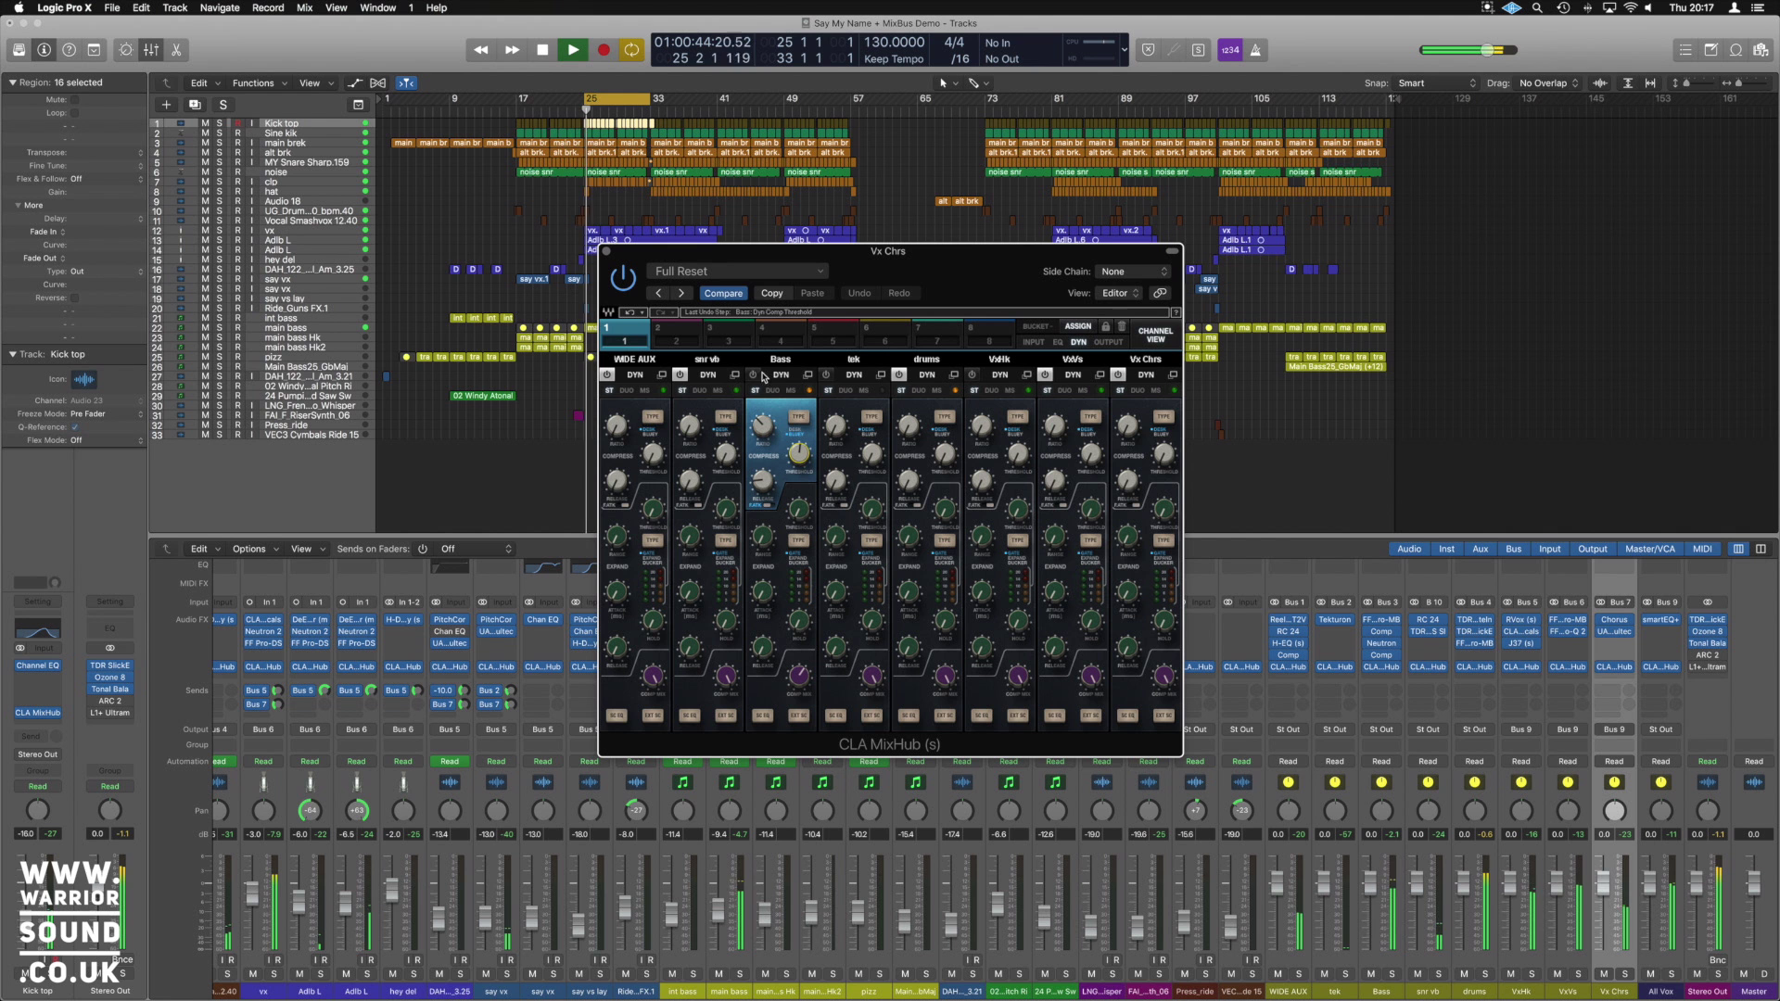
left_click_drag(800, 452, 799, 453)
left_click(753, 375)
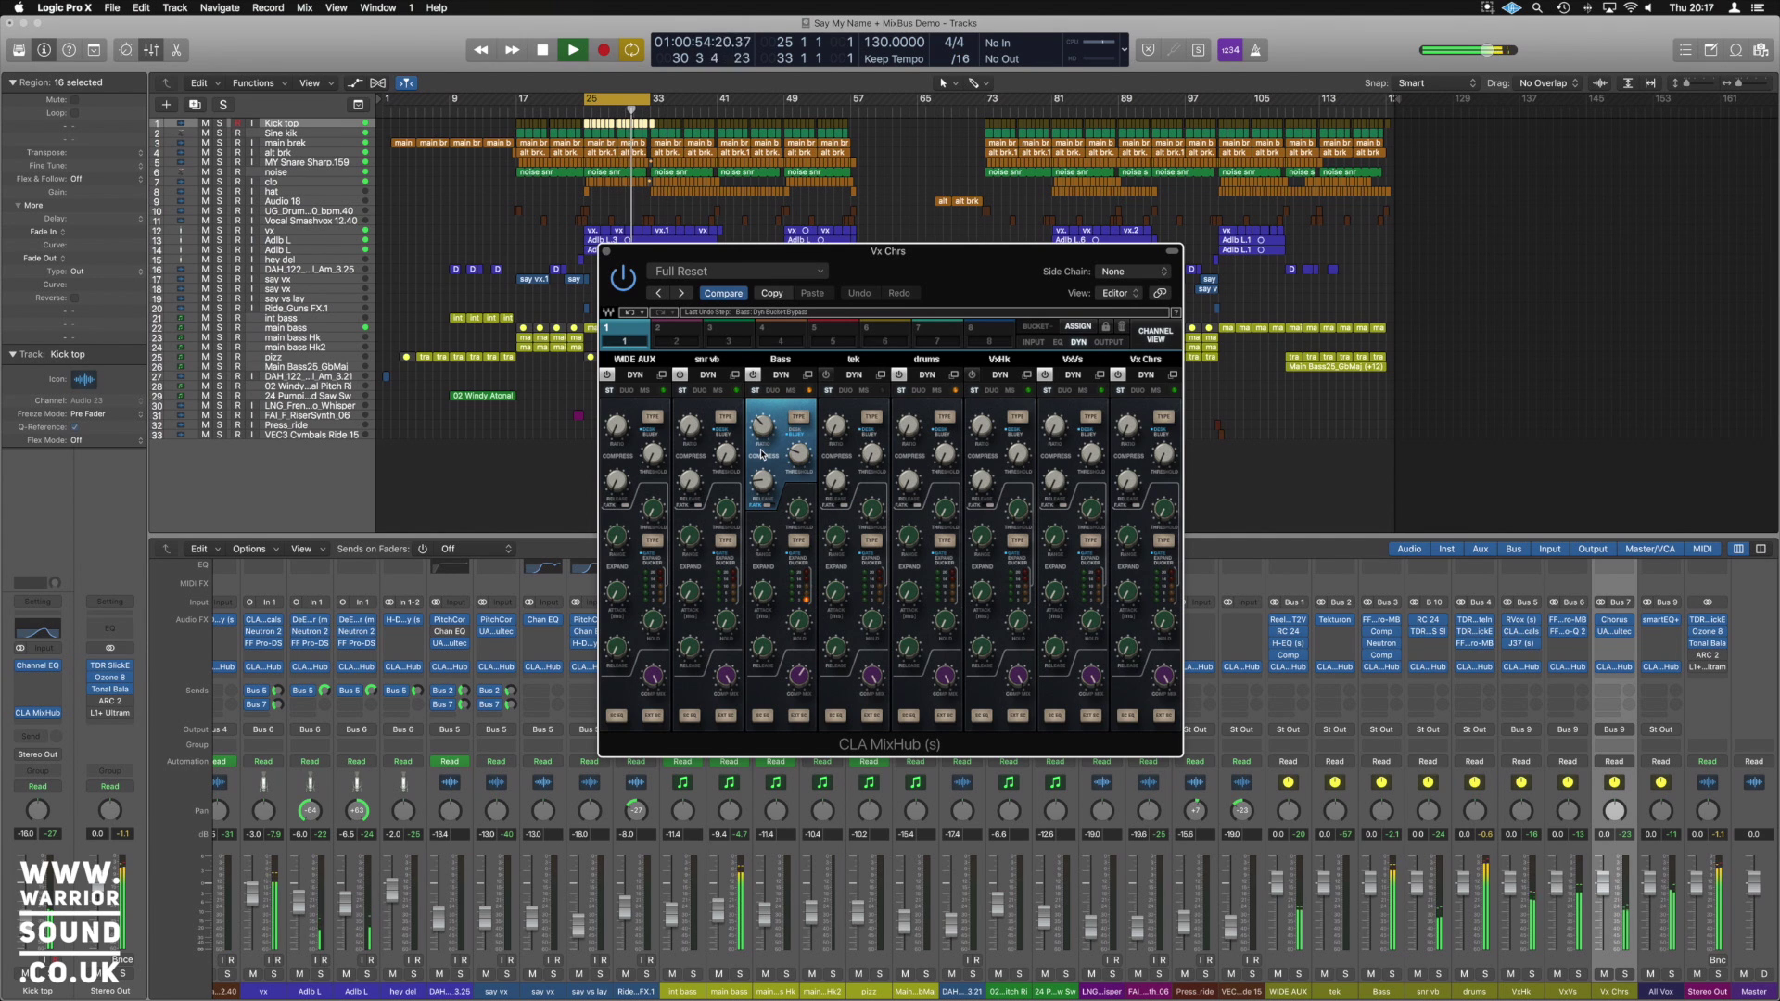
key("space")
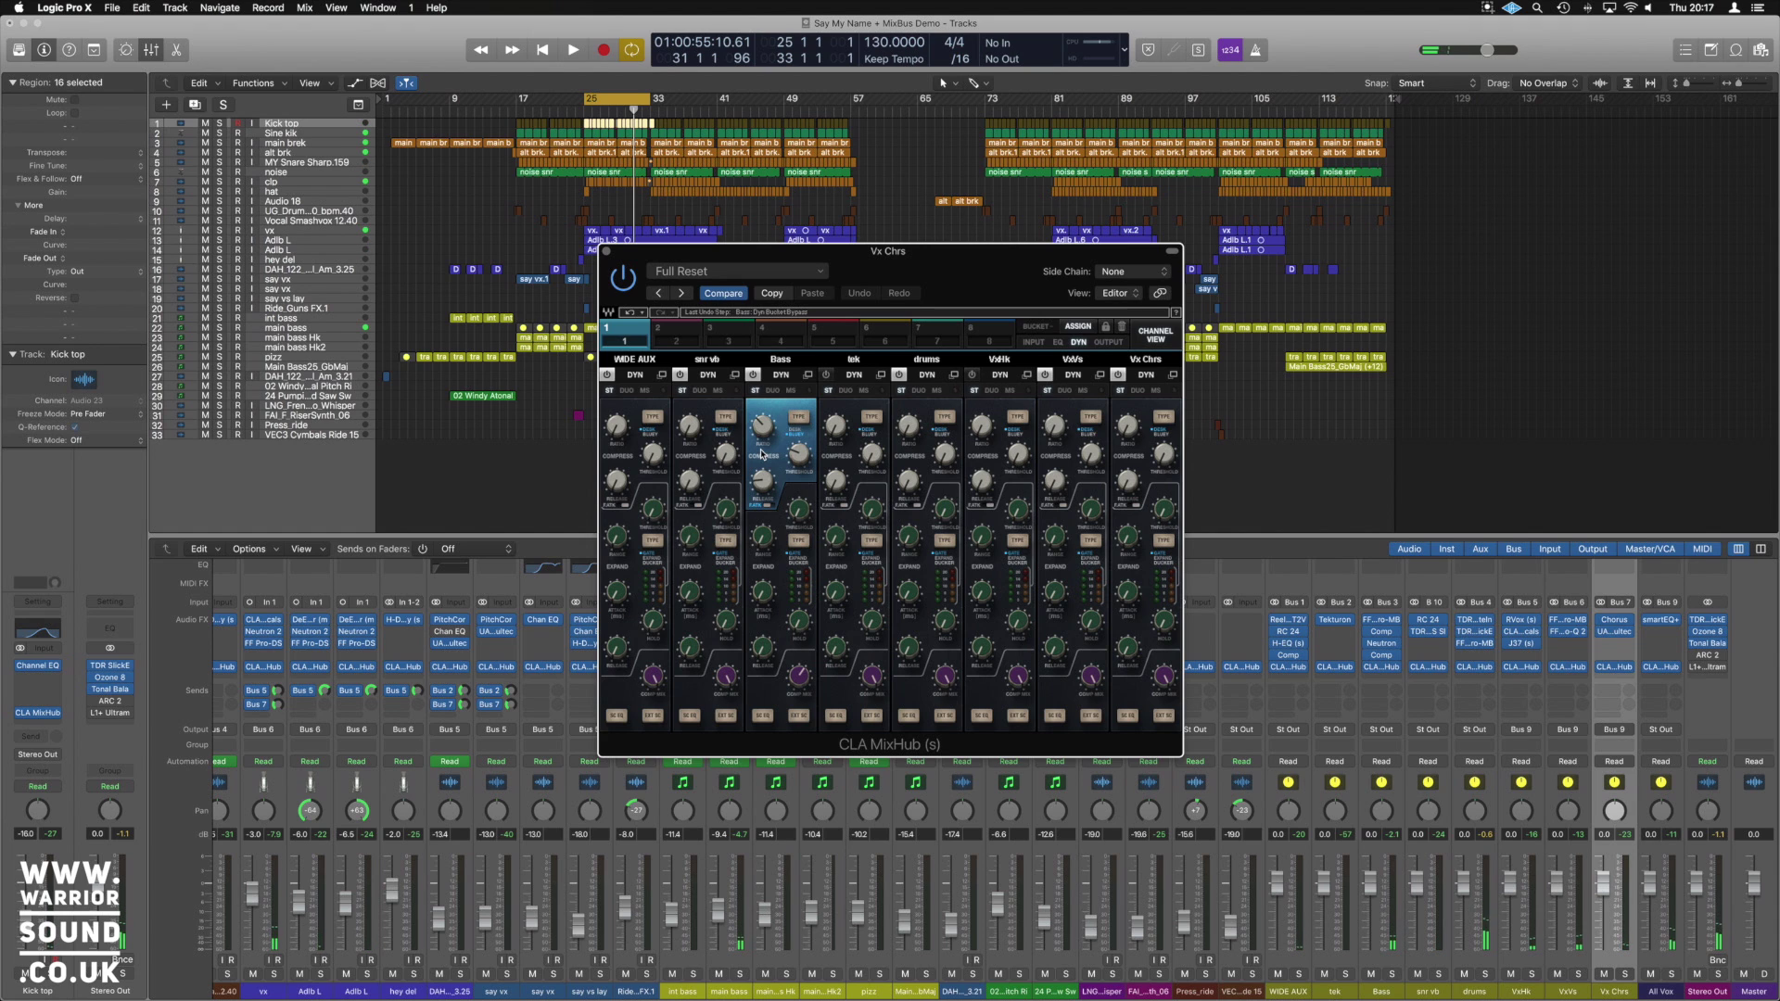
Look through the dynamics pages of buckets 2 and 3.
left_click(685, 334)
left_click(736, 335)
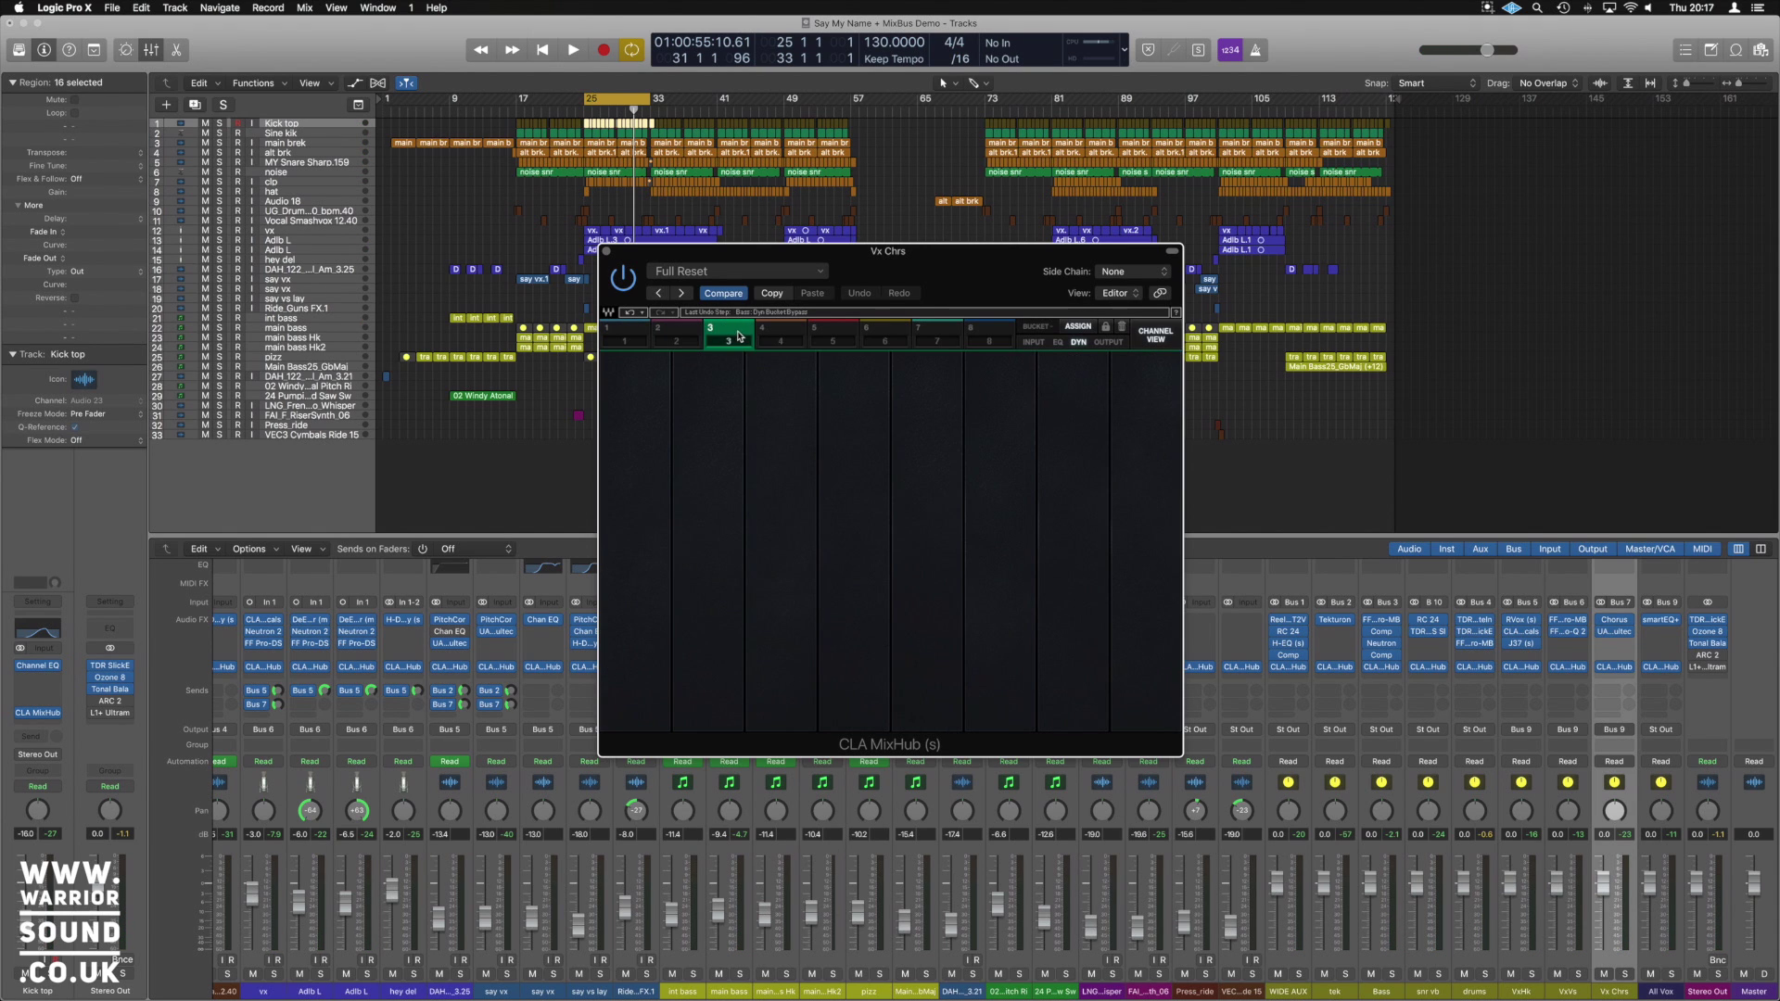
left_click(640, 335)
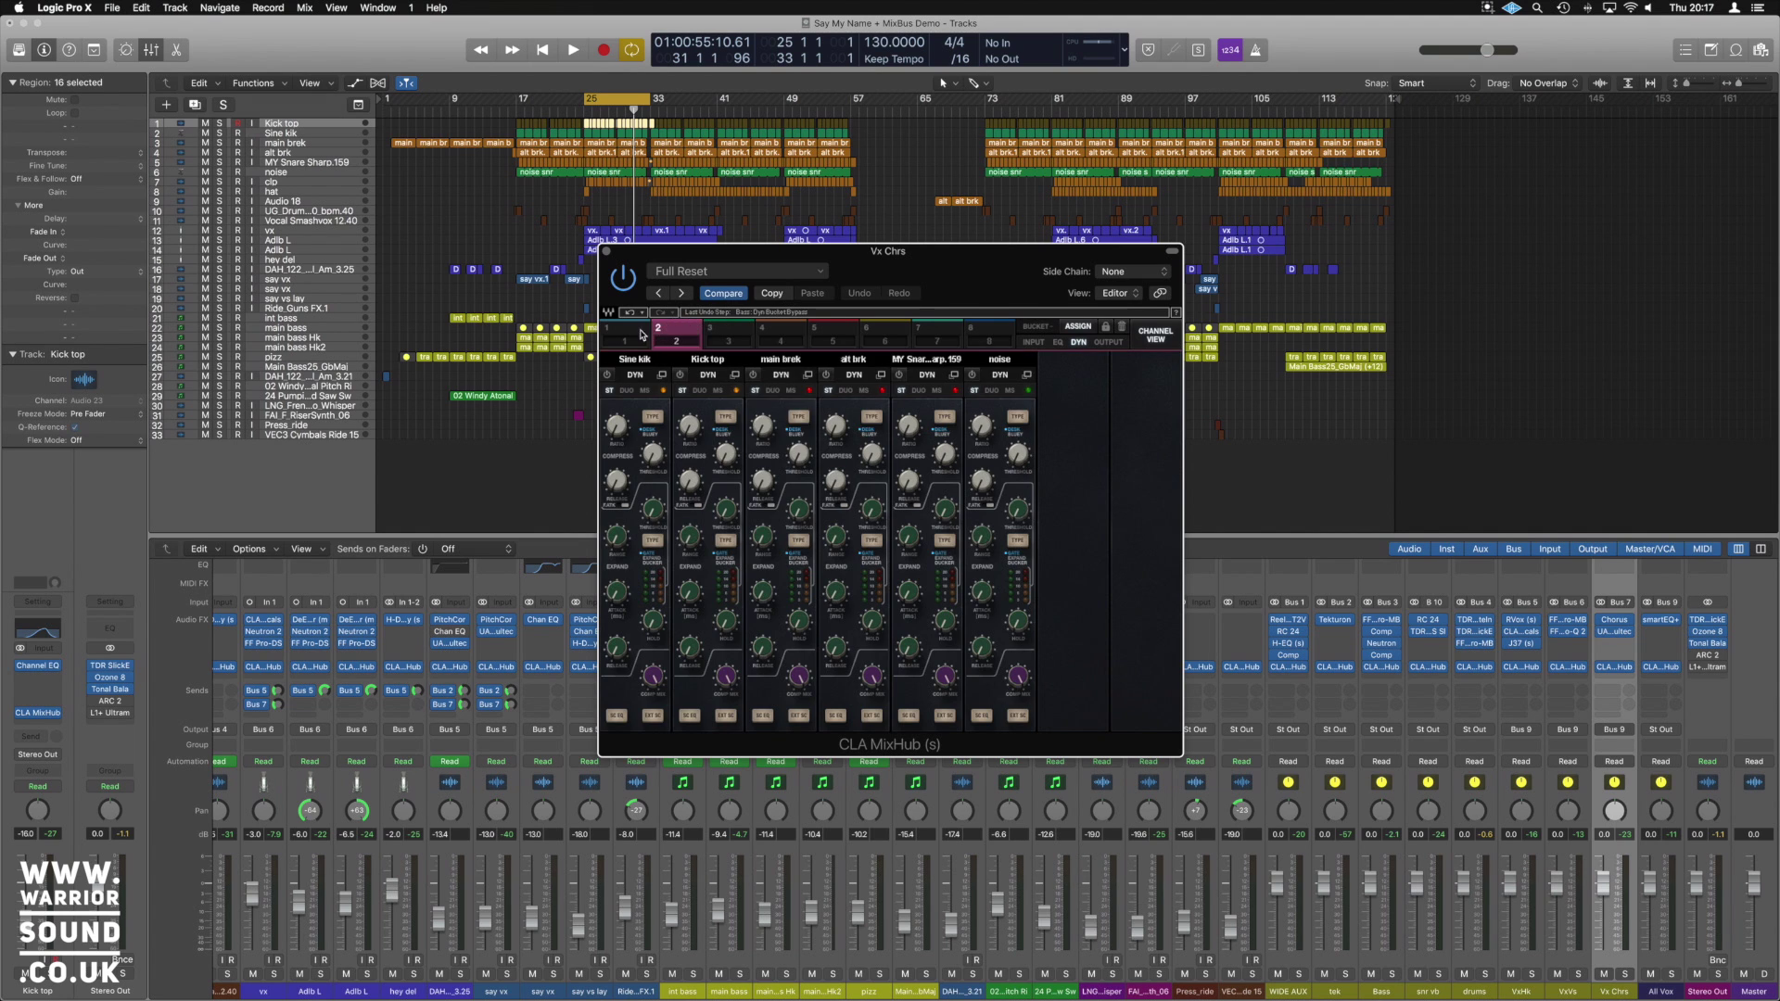